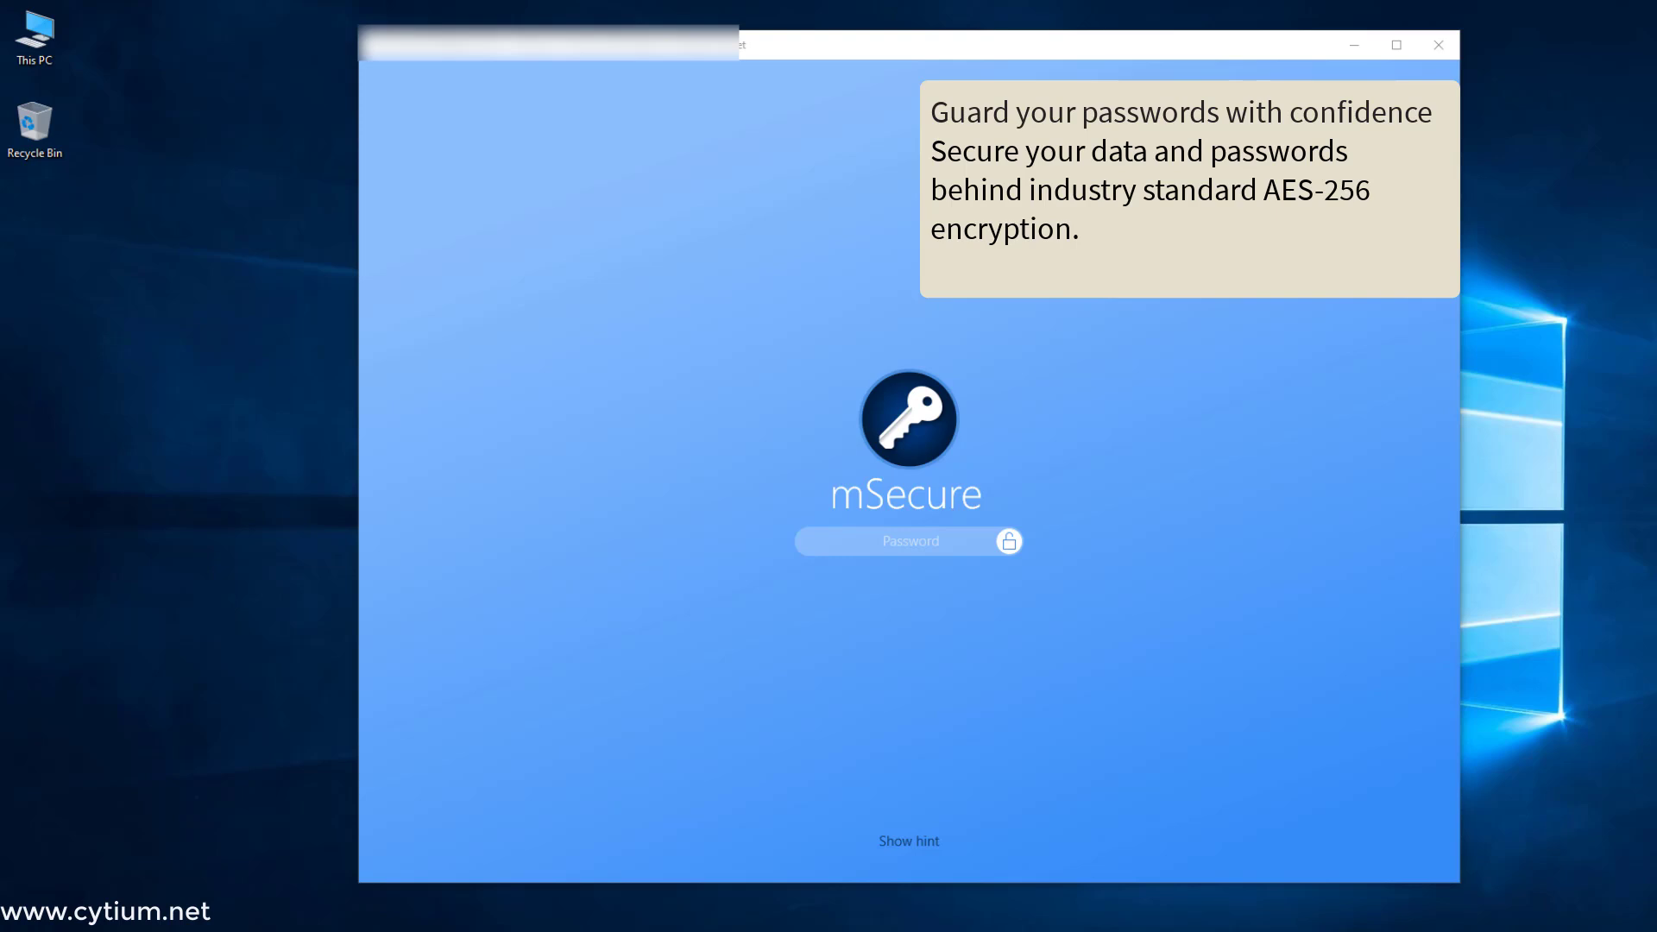
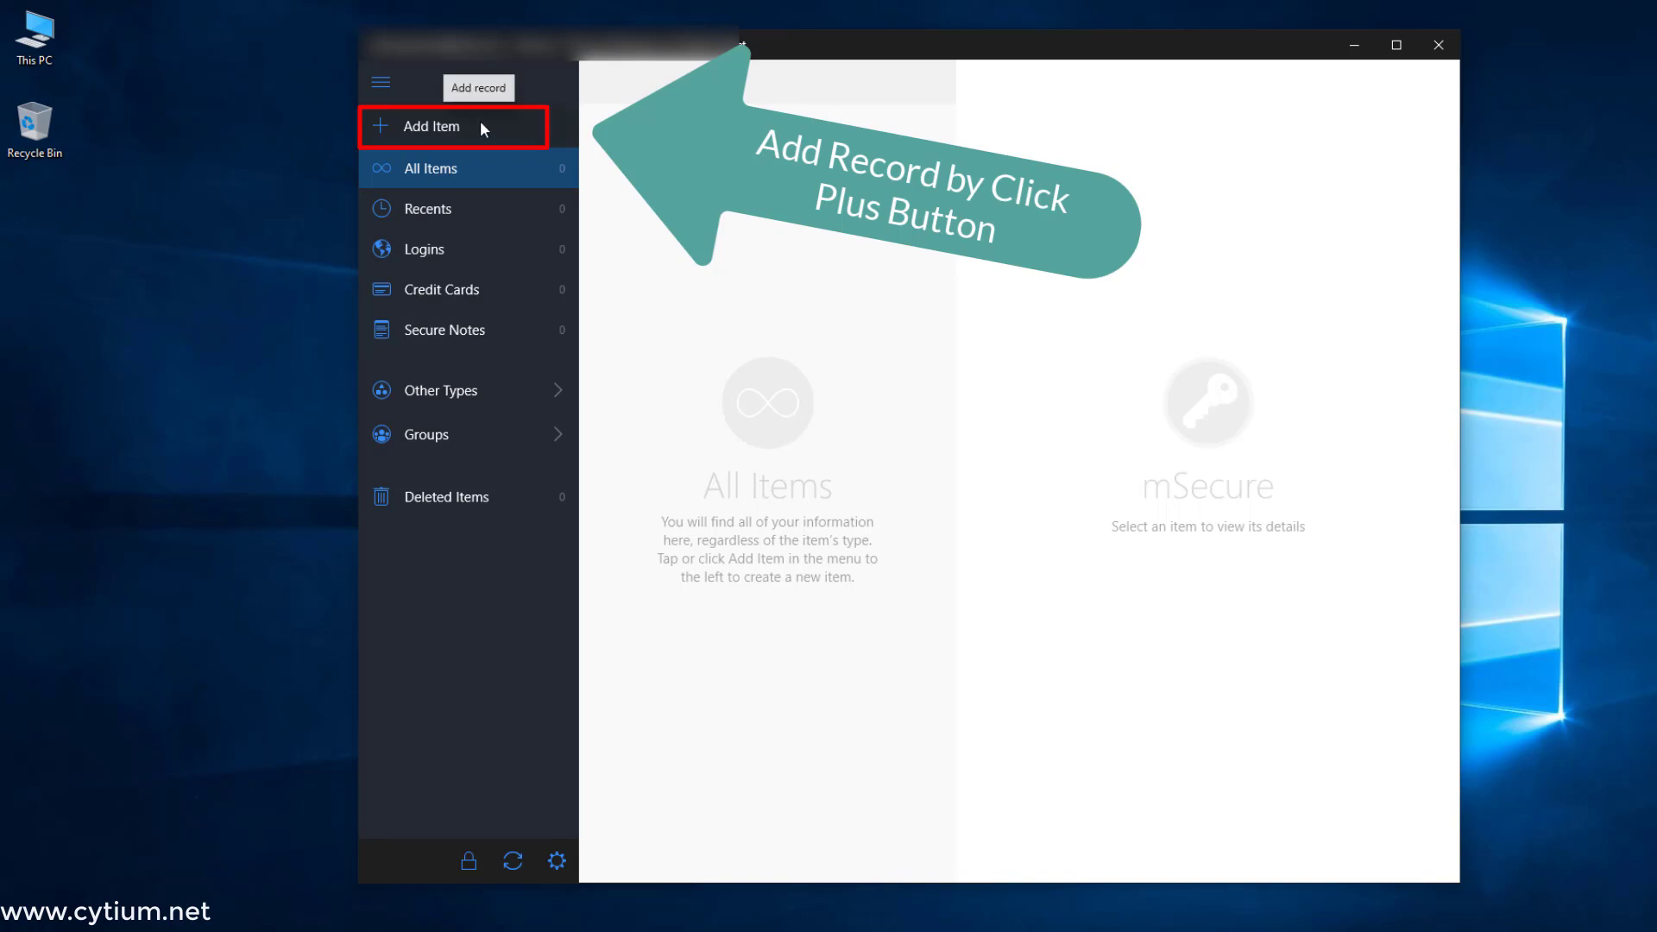
- Start a new Login record from Add Item in the sidebar
click(472, 126)
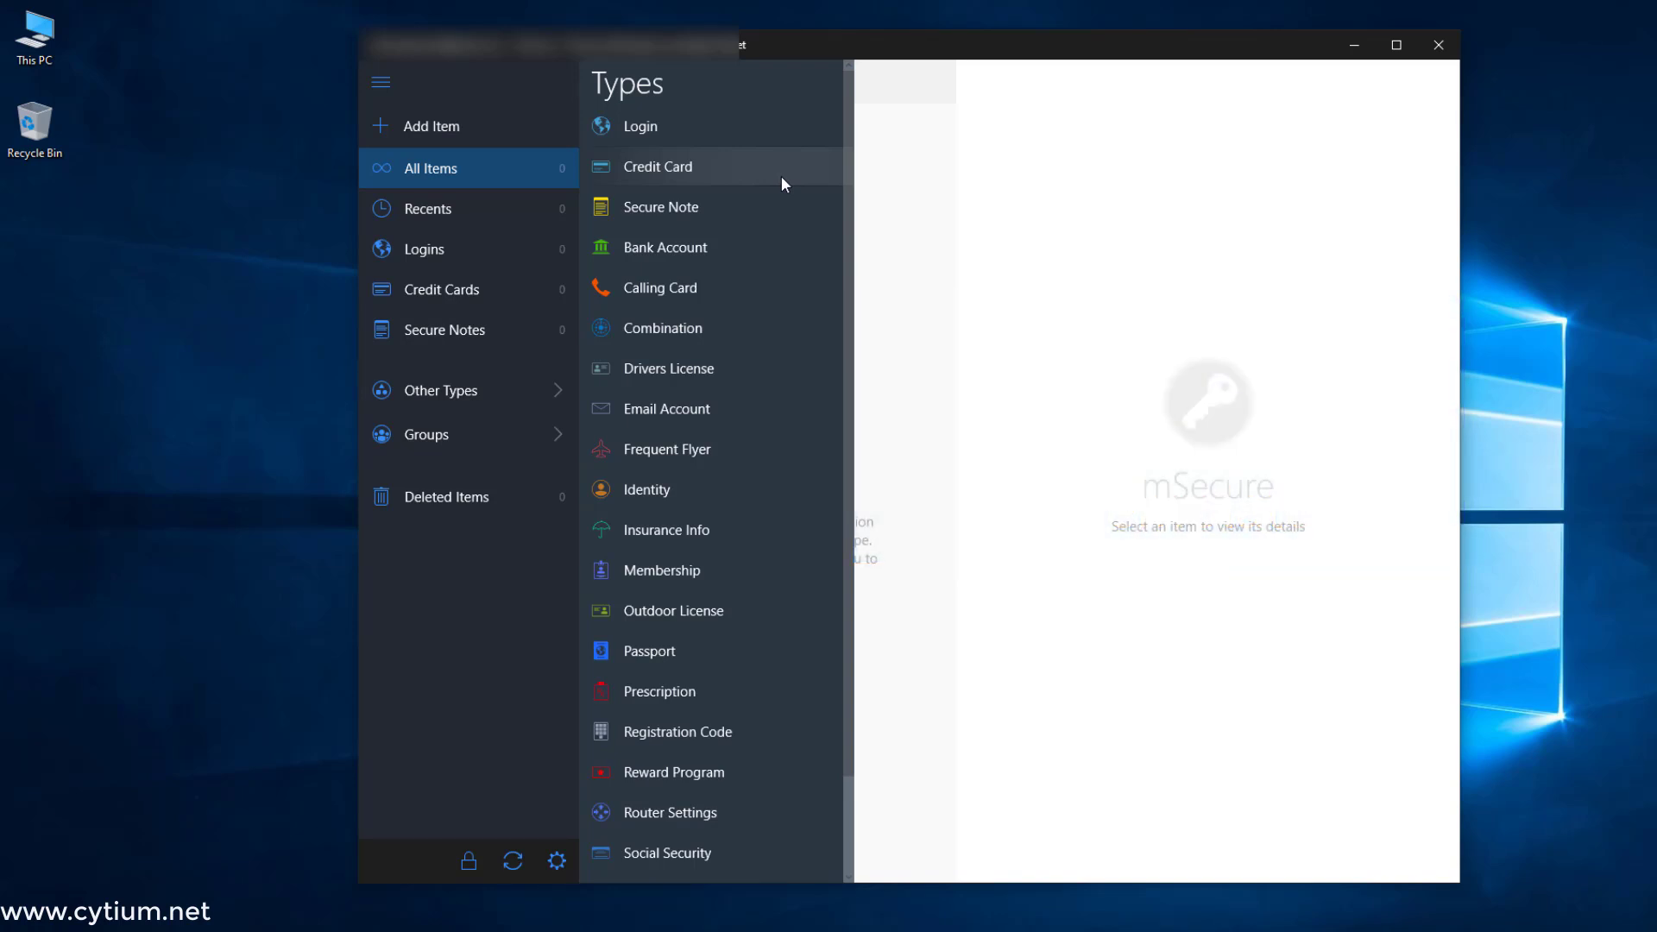
click(729, 119)
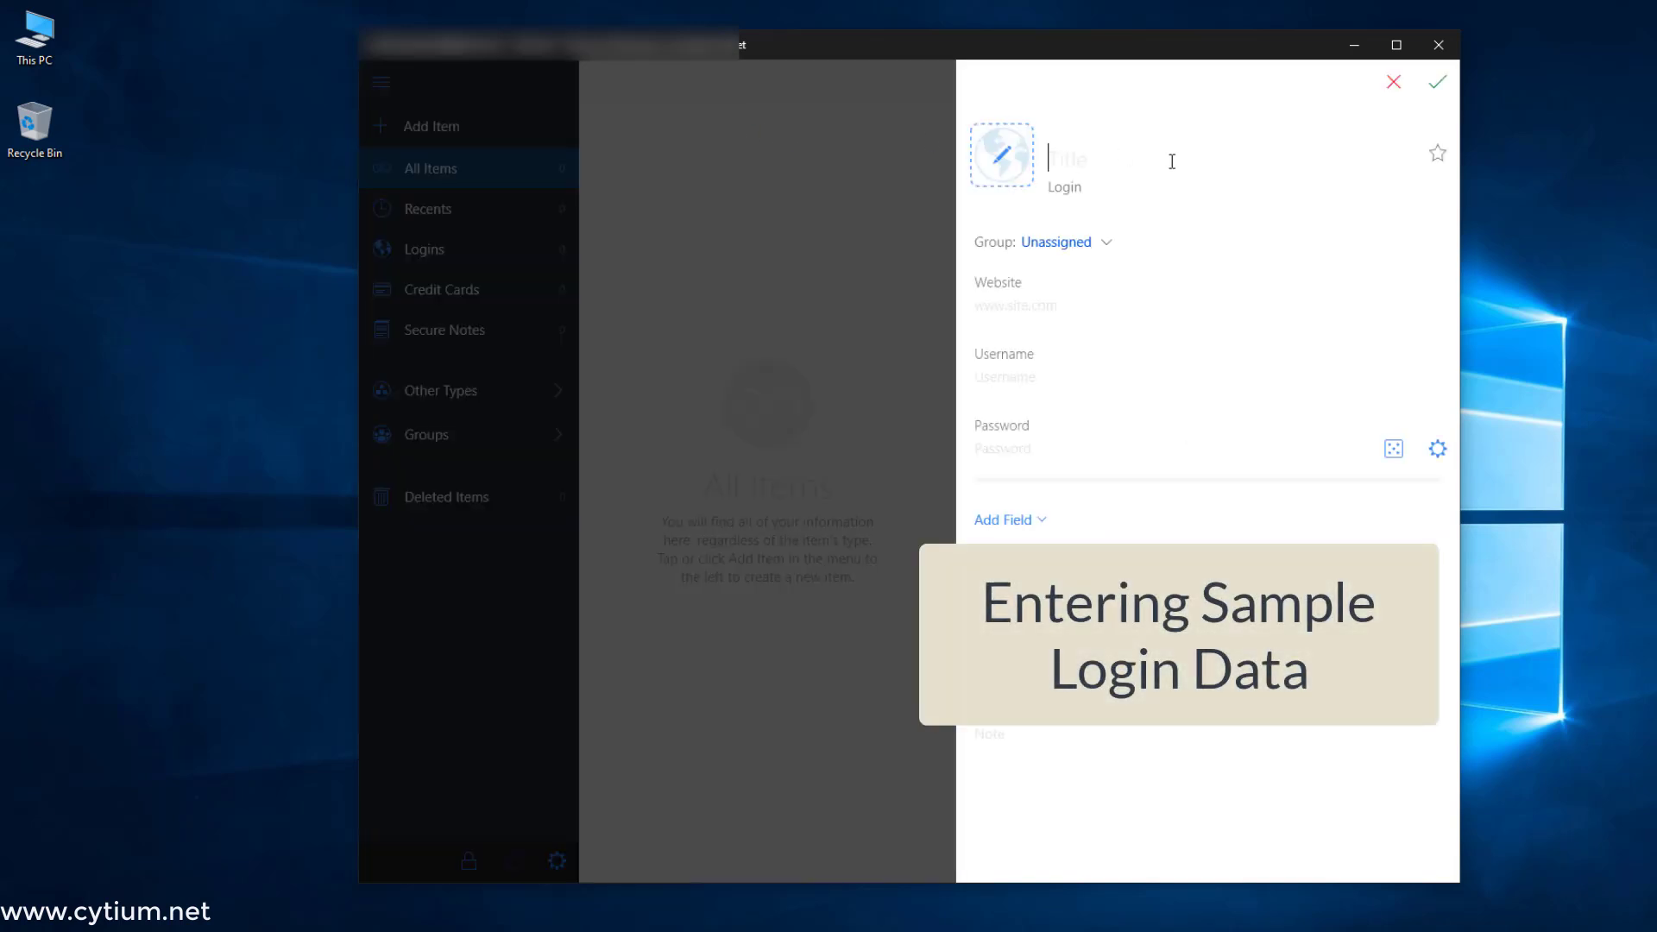
text(G)
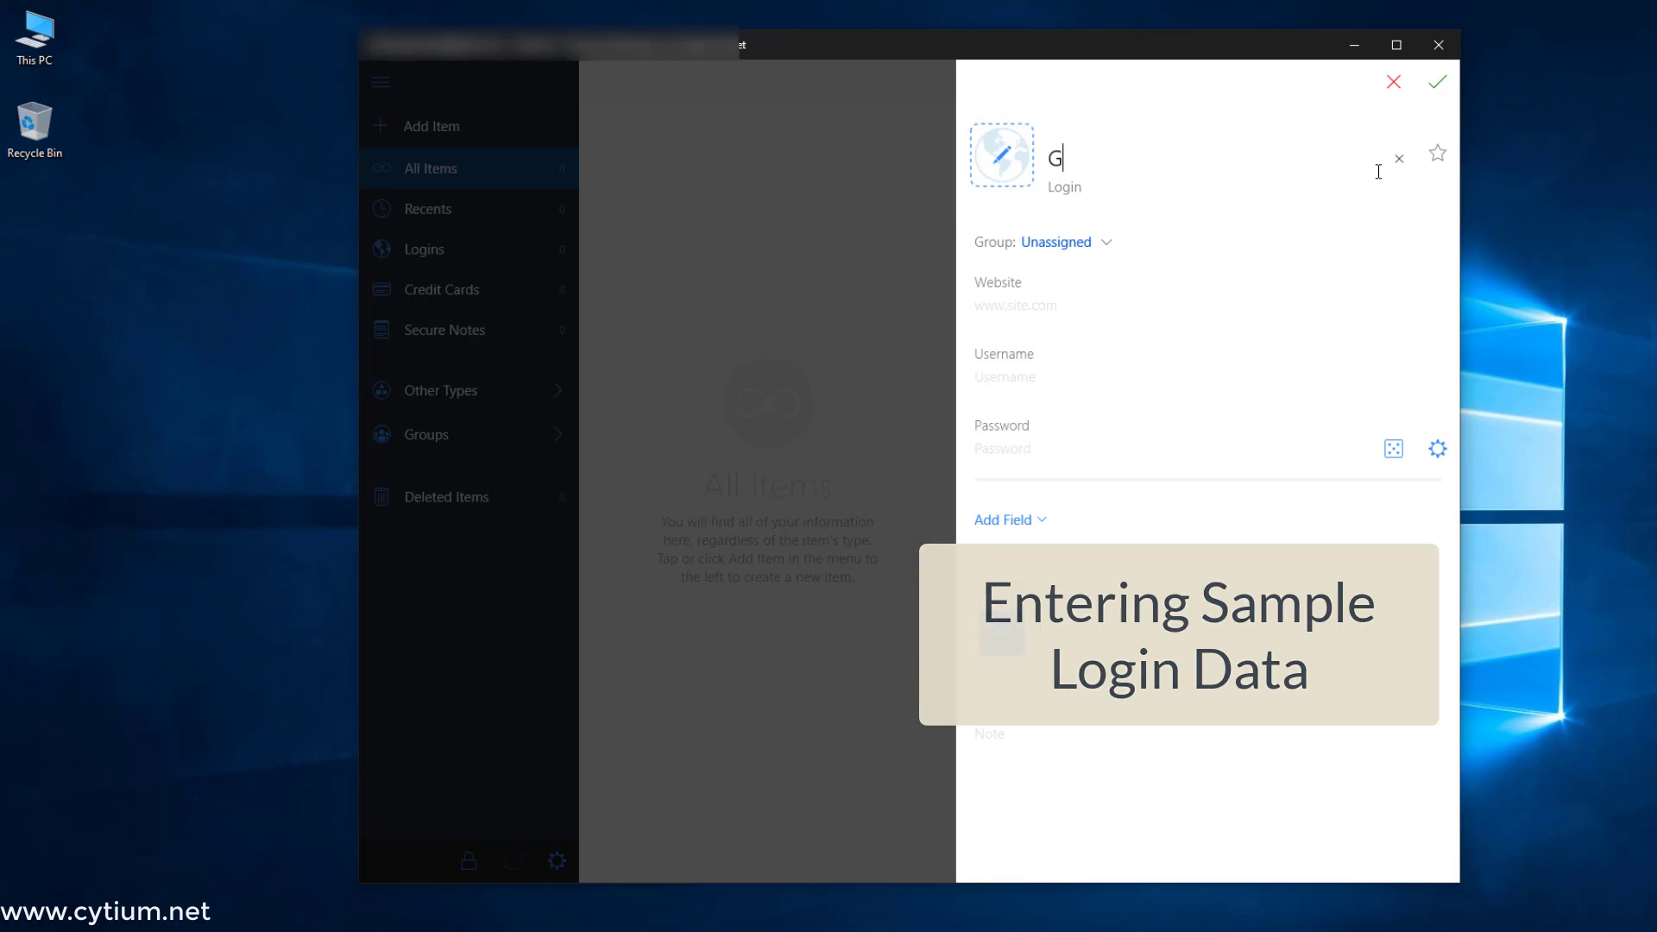
text(mail)
key(Tab)
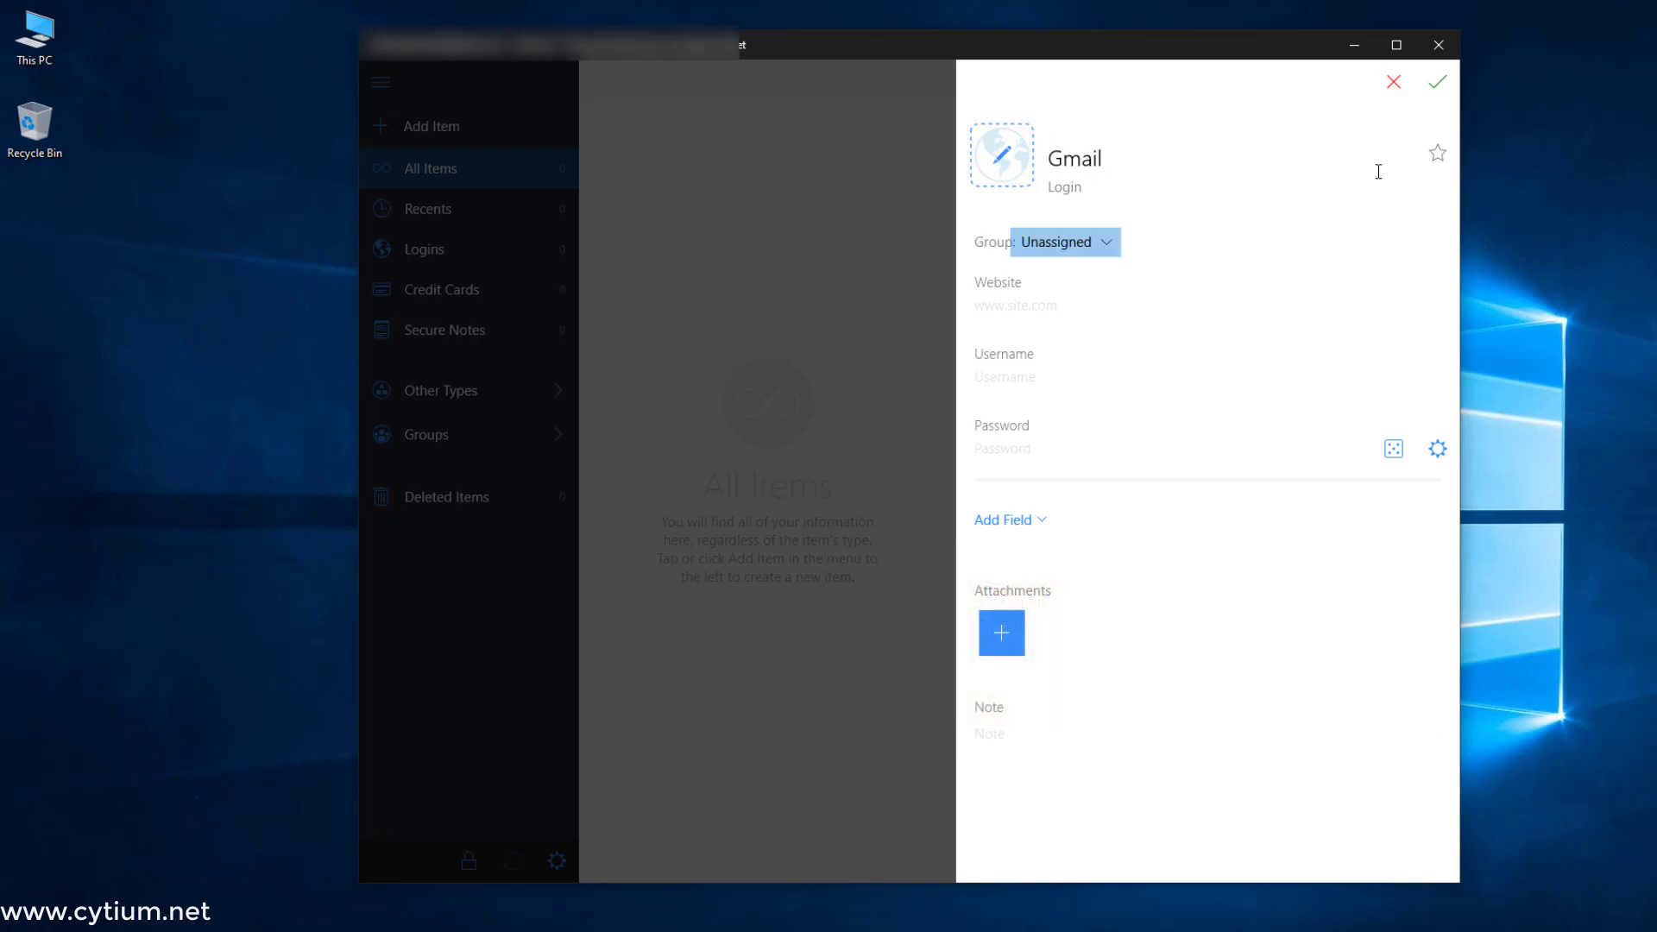
key(Down)
key(Tab)
text(gmai)
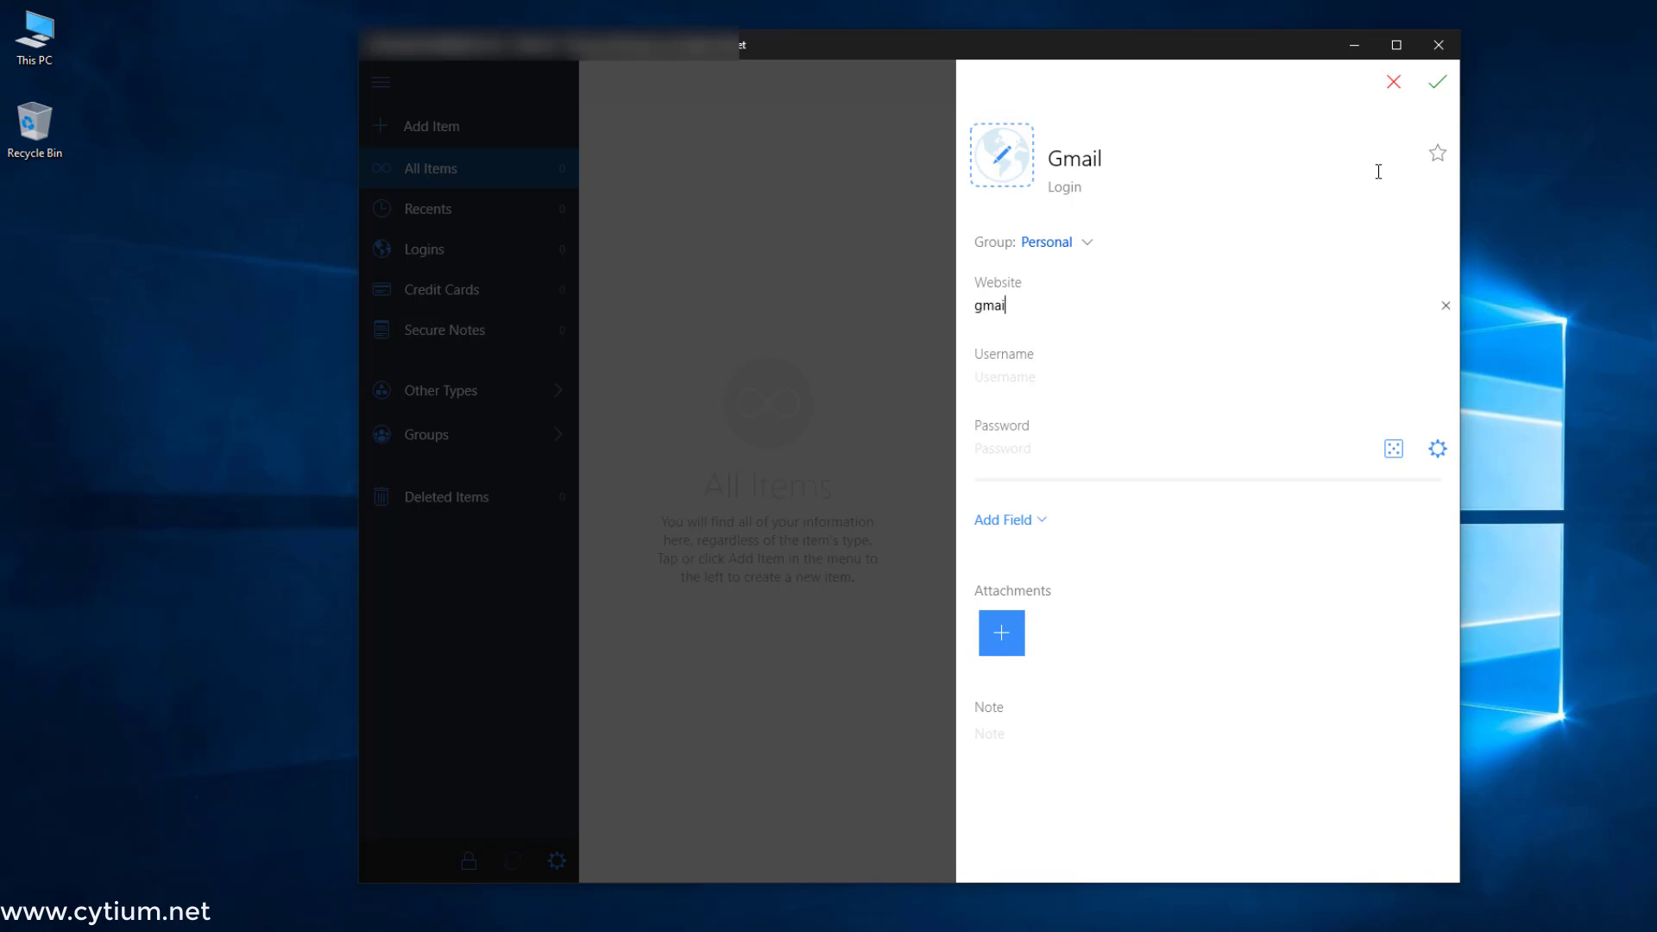
text(l.com)
key(Tab)
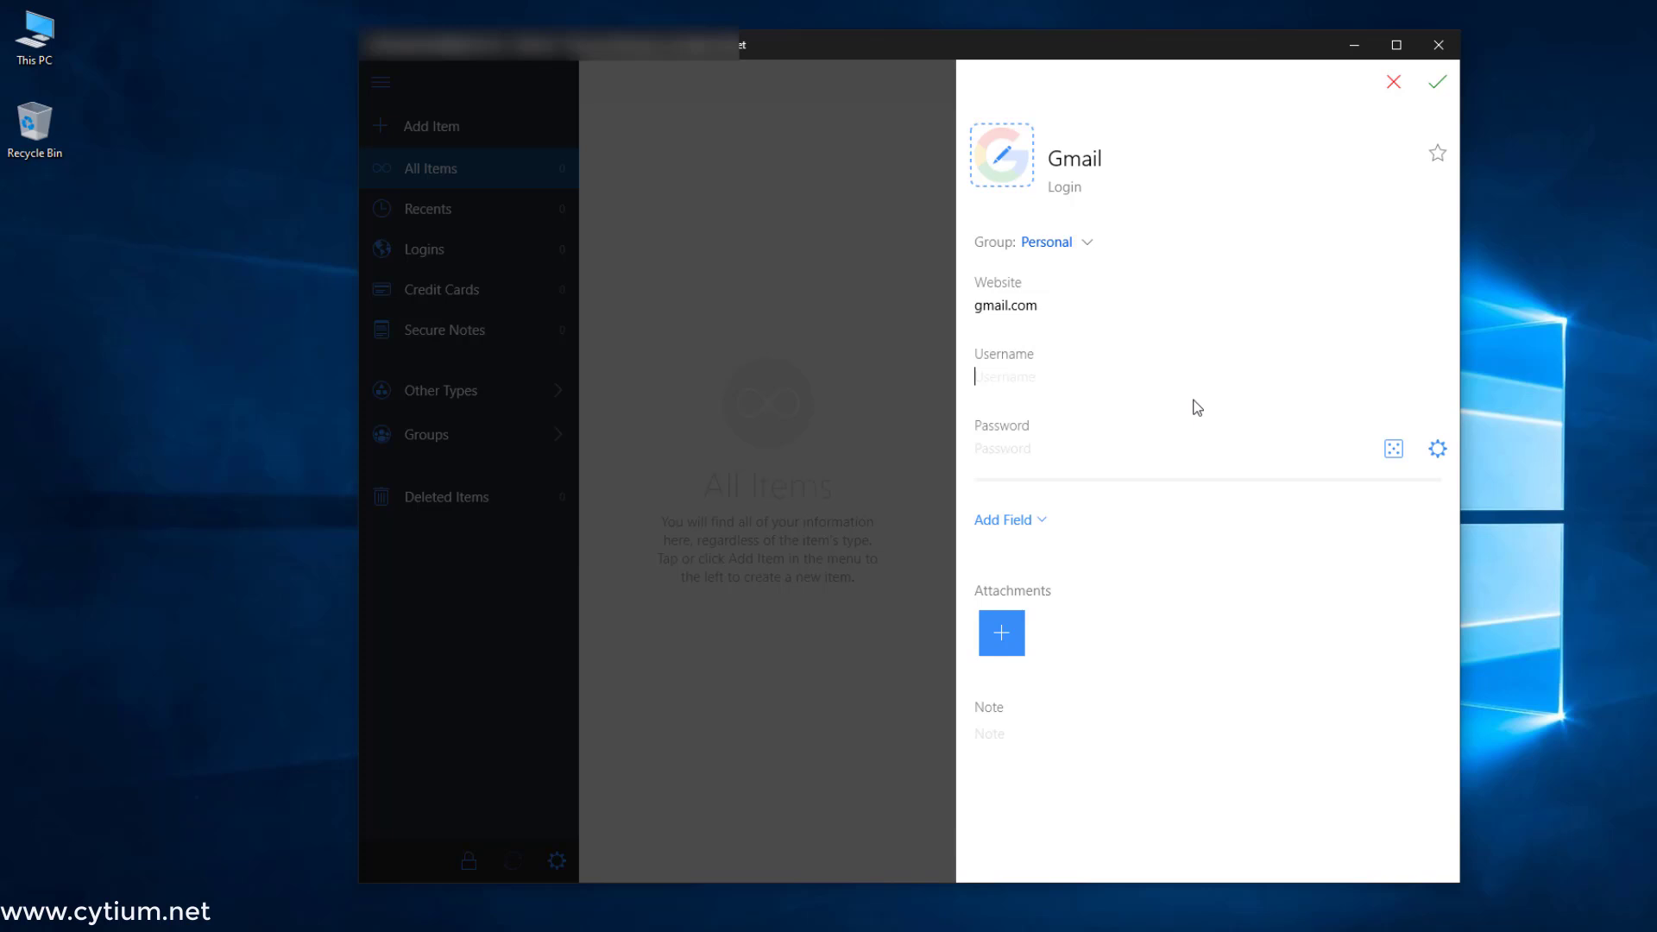
key(Tab)
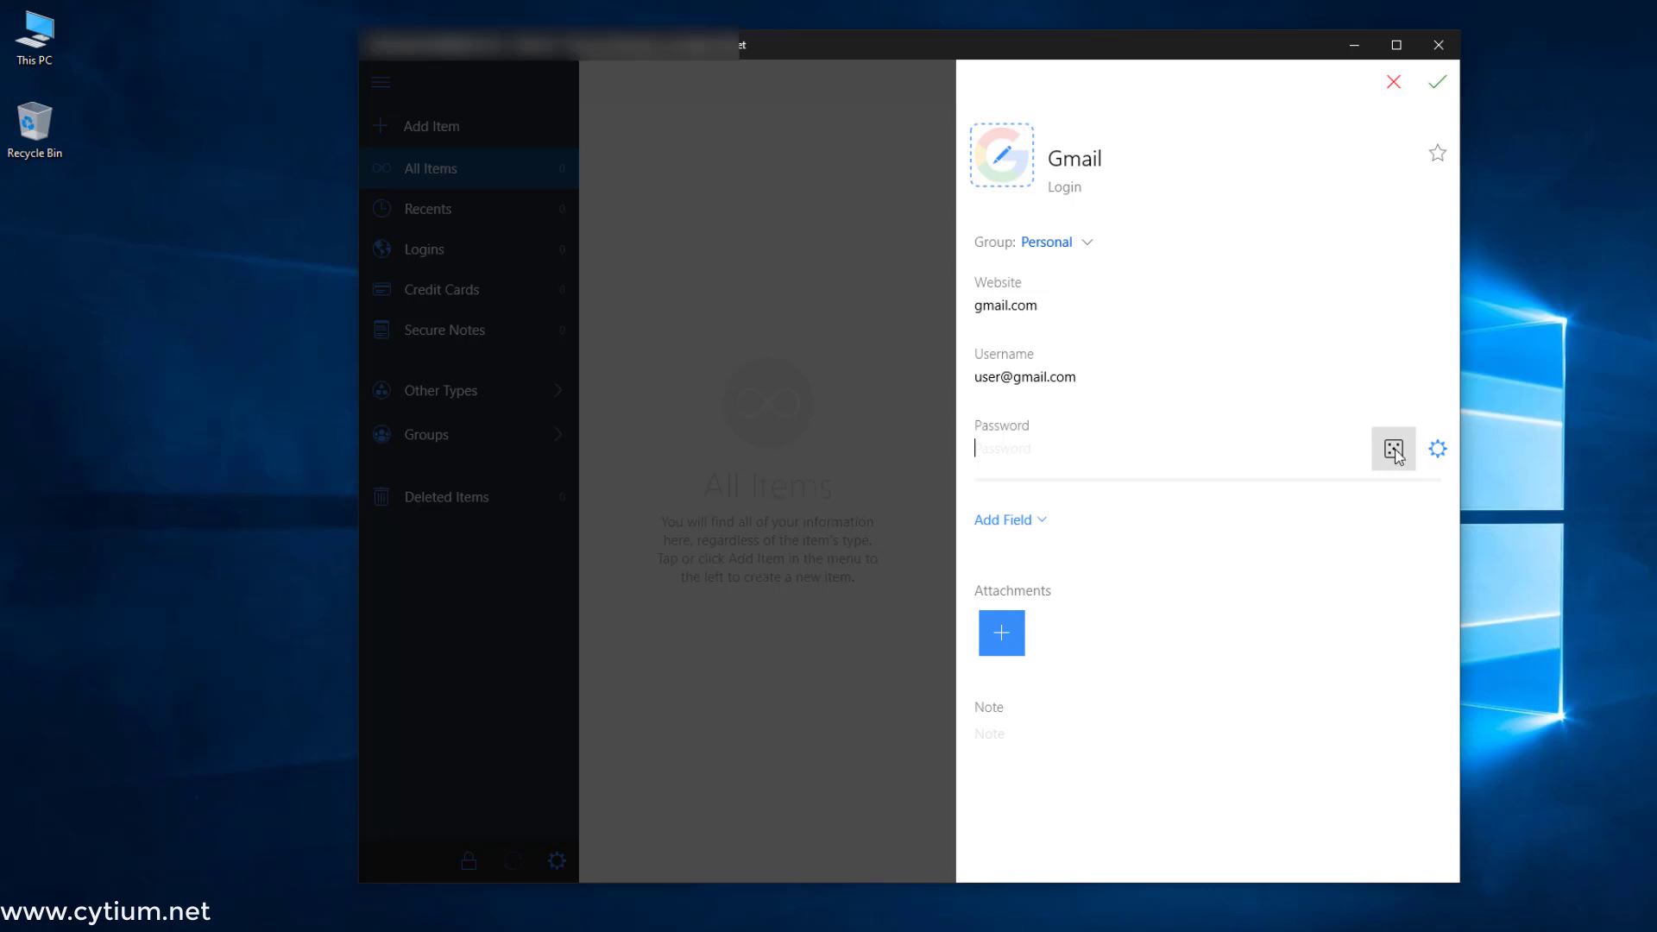
- Generate a random password with the dice, then clear it for manual entry
click(1394, 451)
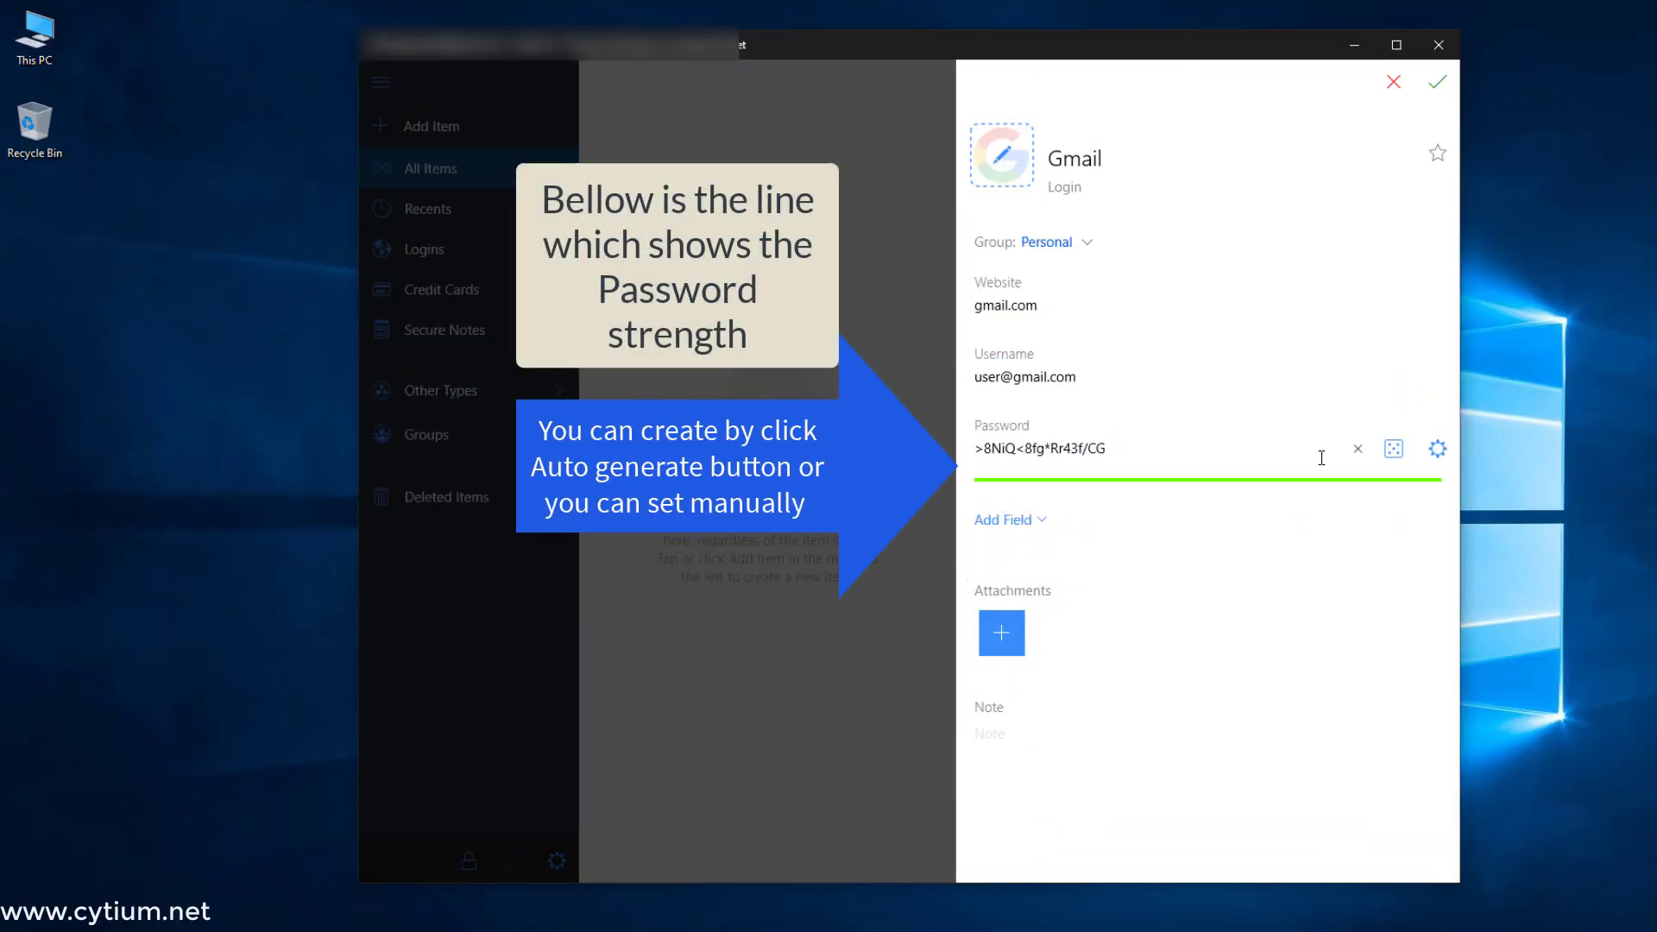
click(1357, 447)
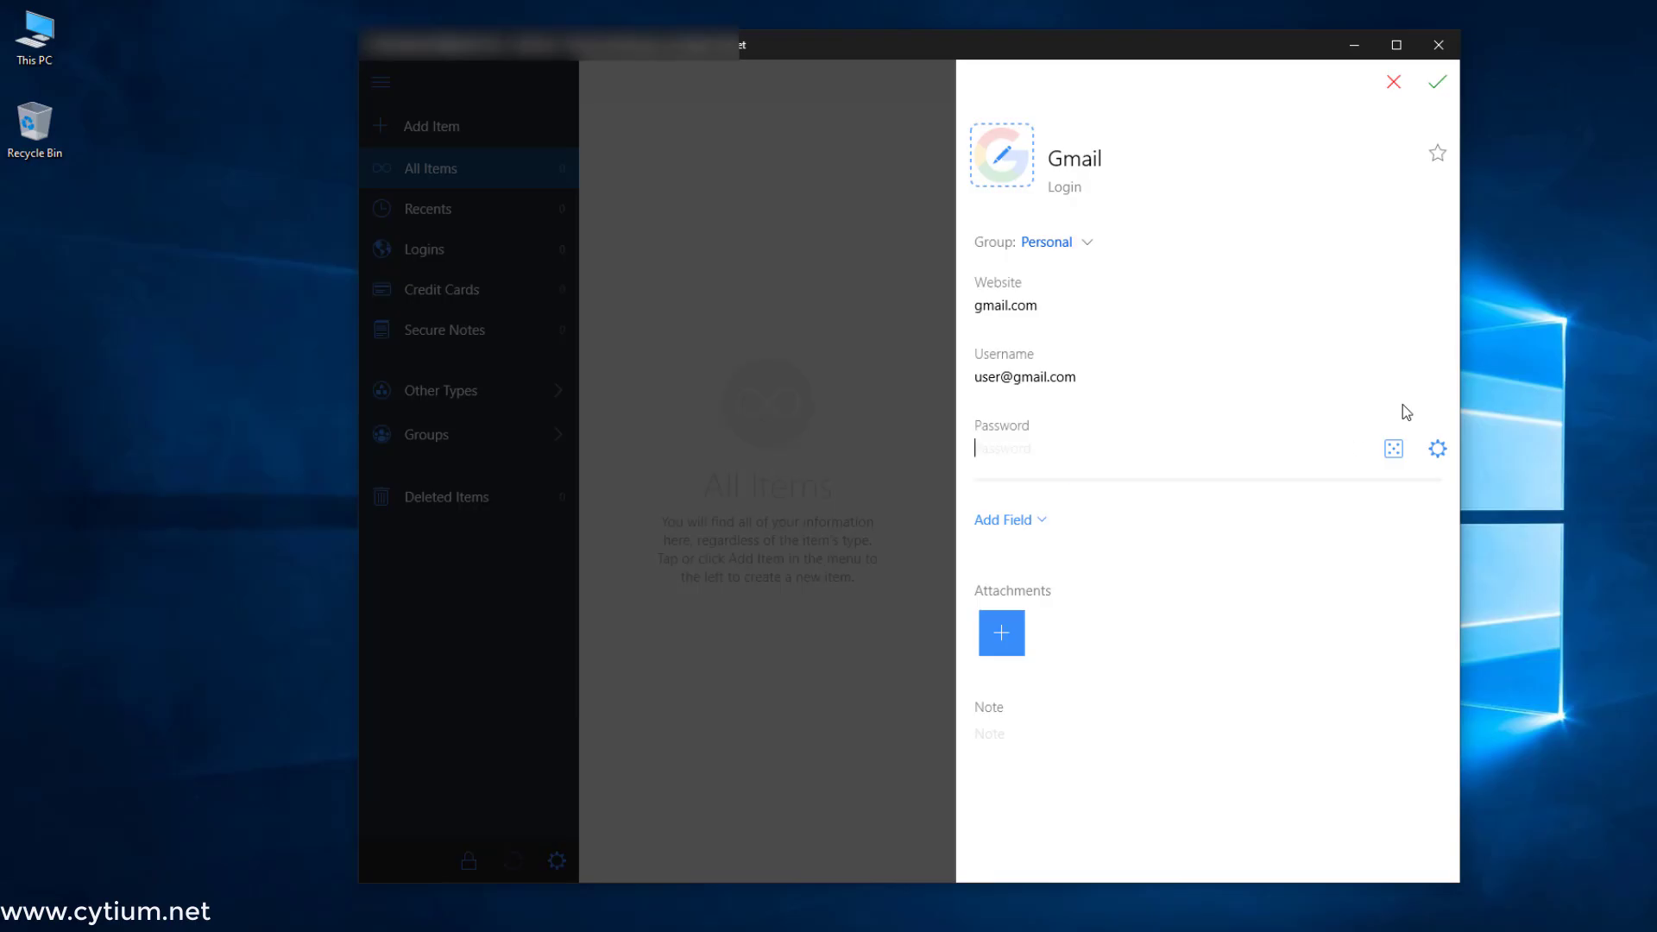
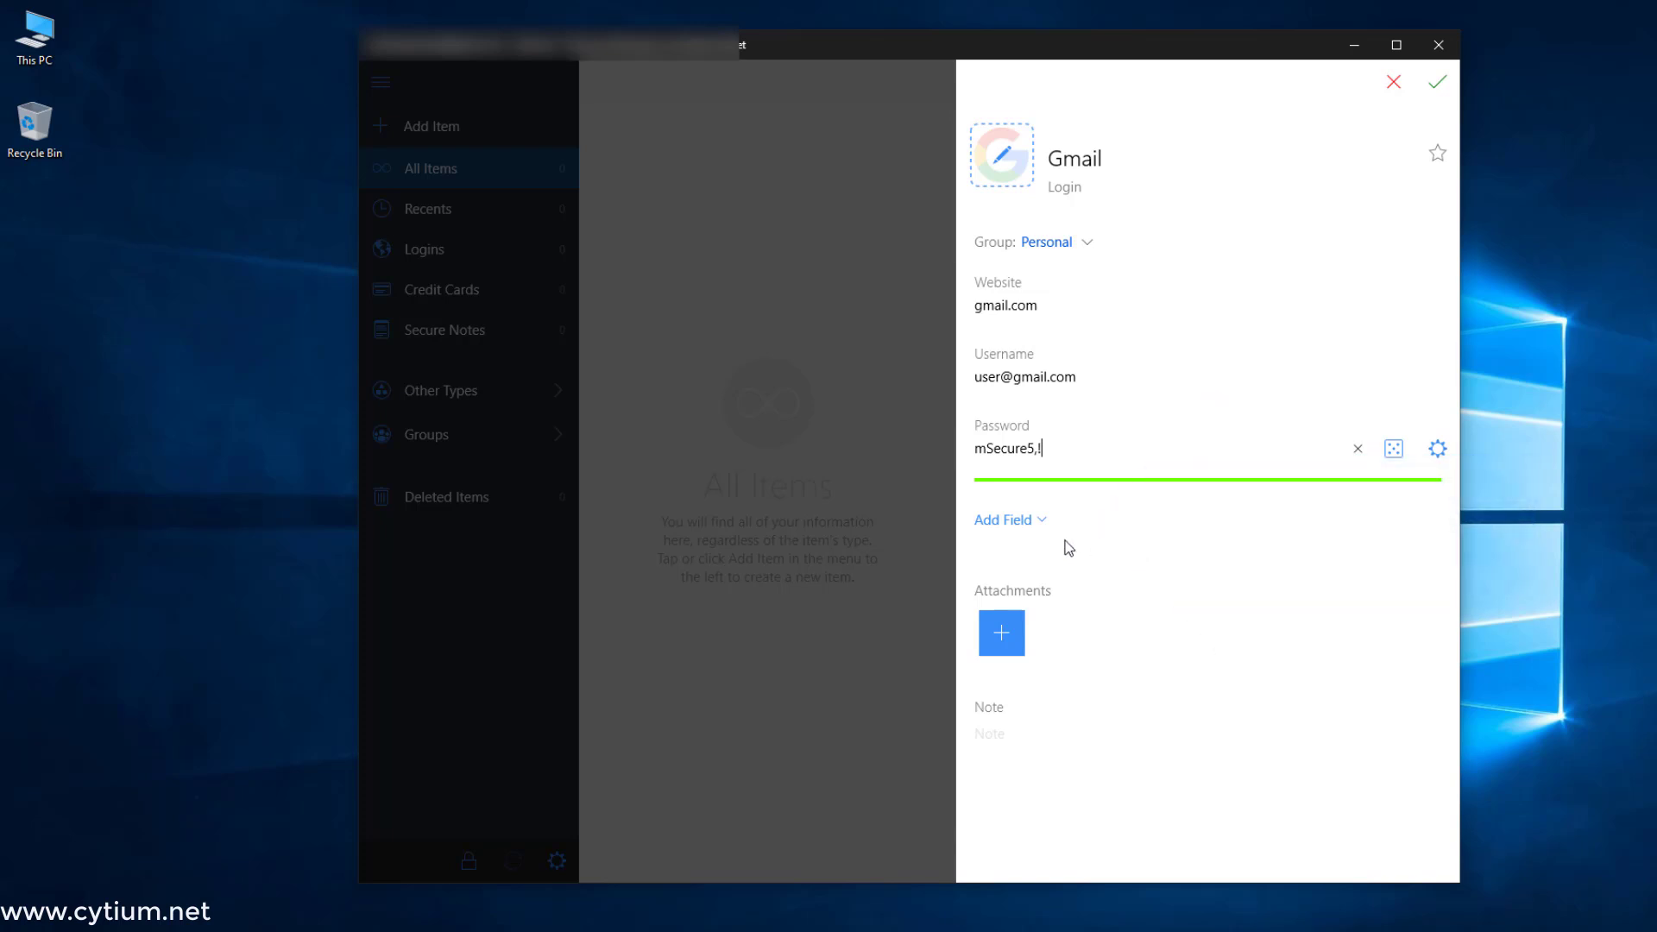
click(1044, 527)
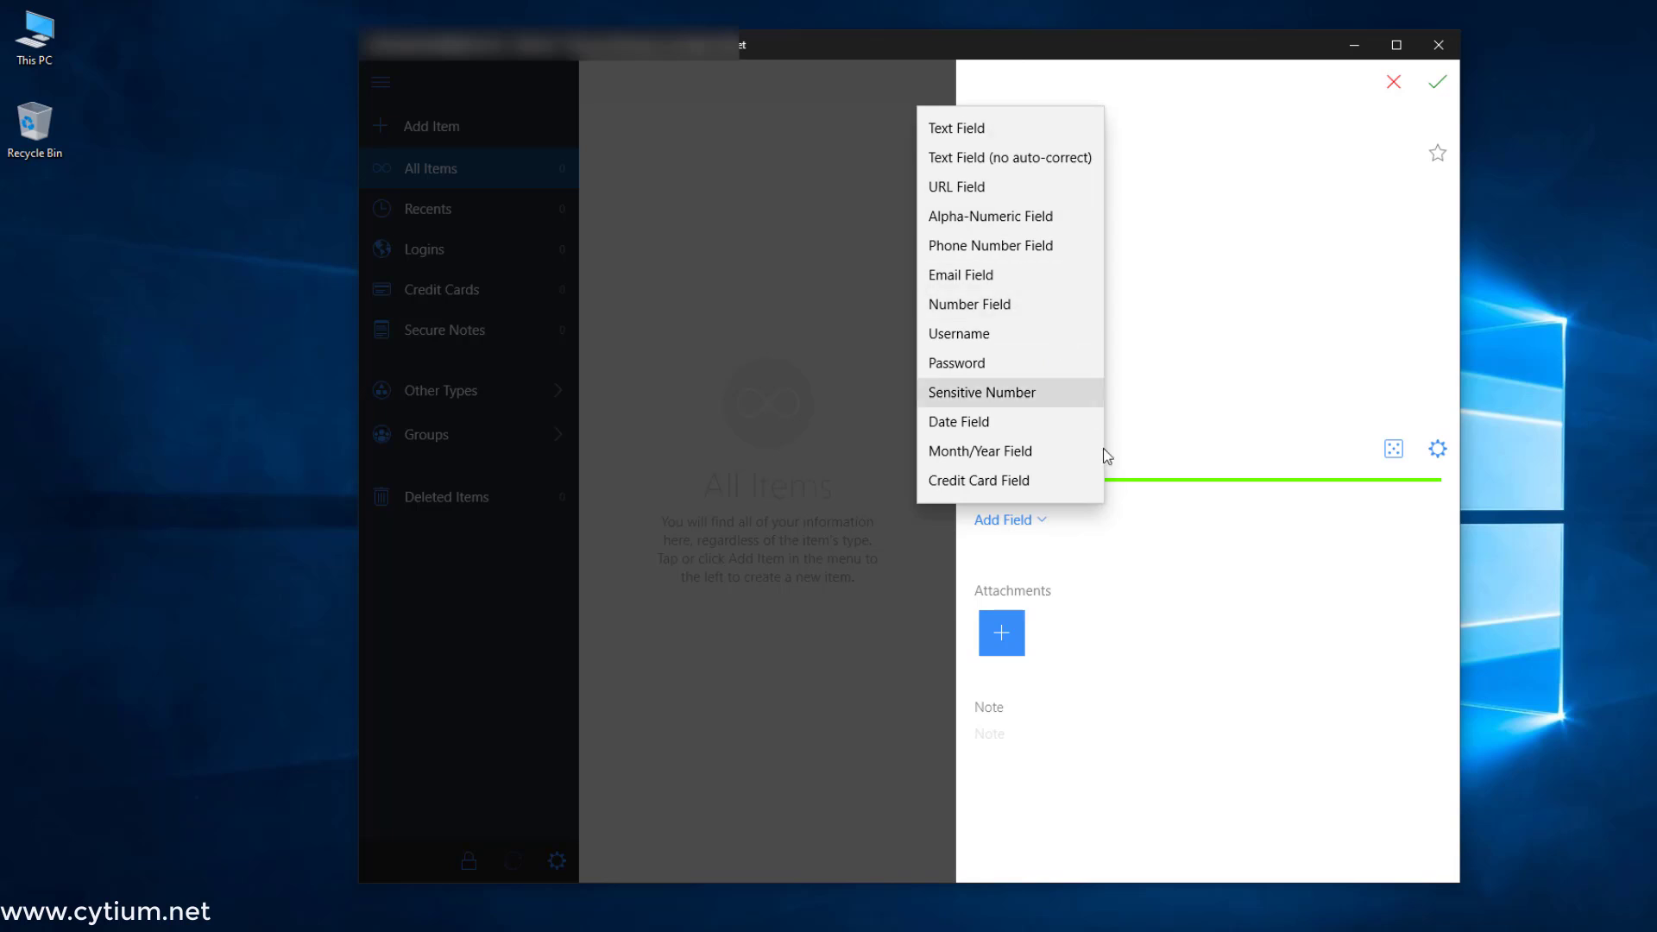
click(1135, 551)
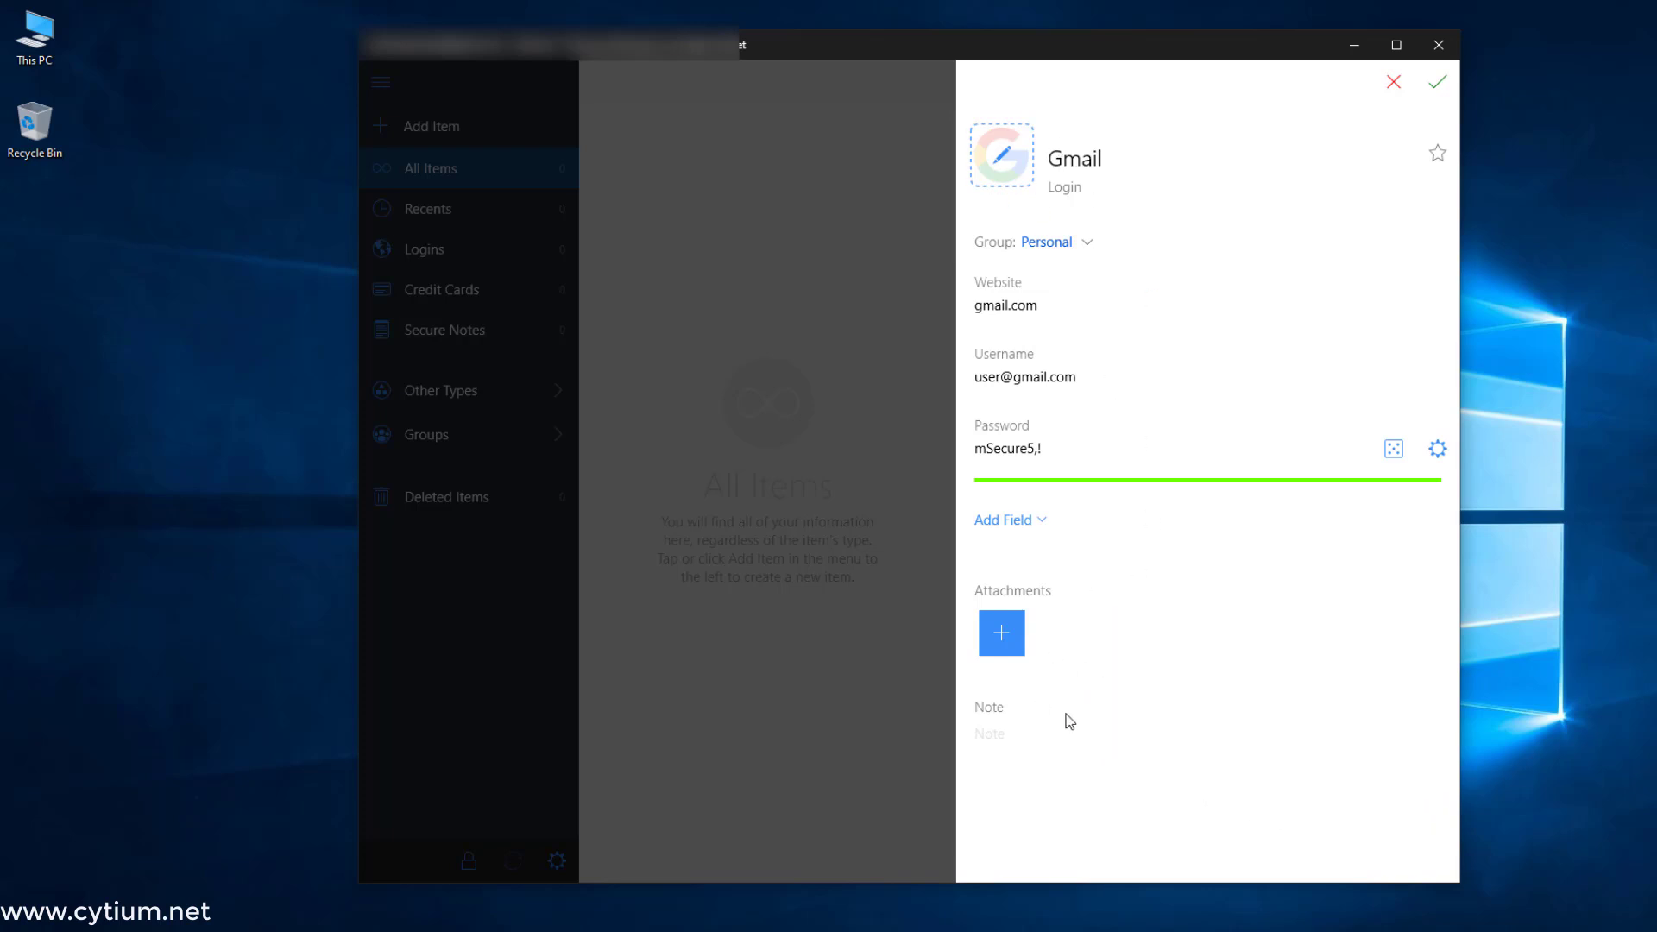
- Add the note 'This is my primary account' and save the Gmail login
click(1008, 730)
text(This )
text(is m)
text(y prim)
text(ary ac)
text(count)
click(1434, 82)
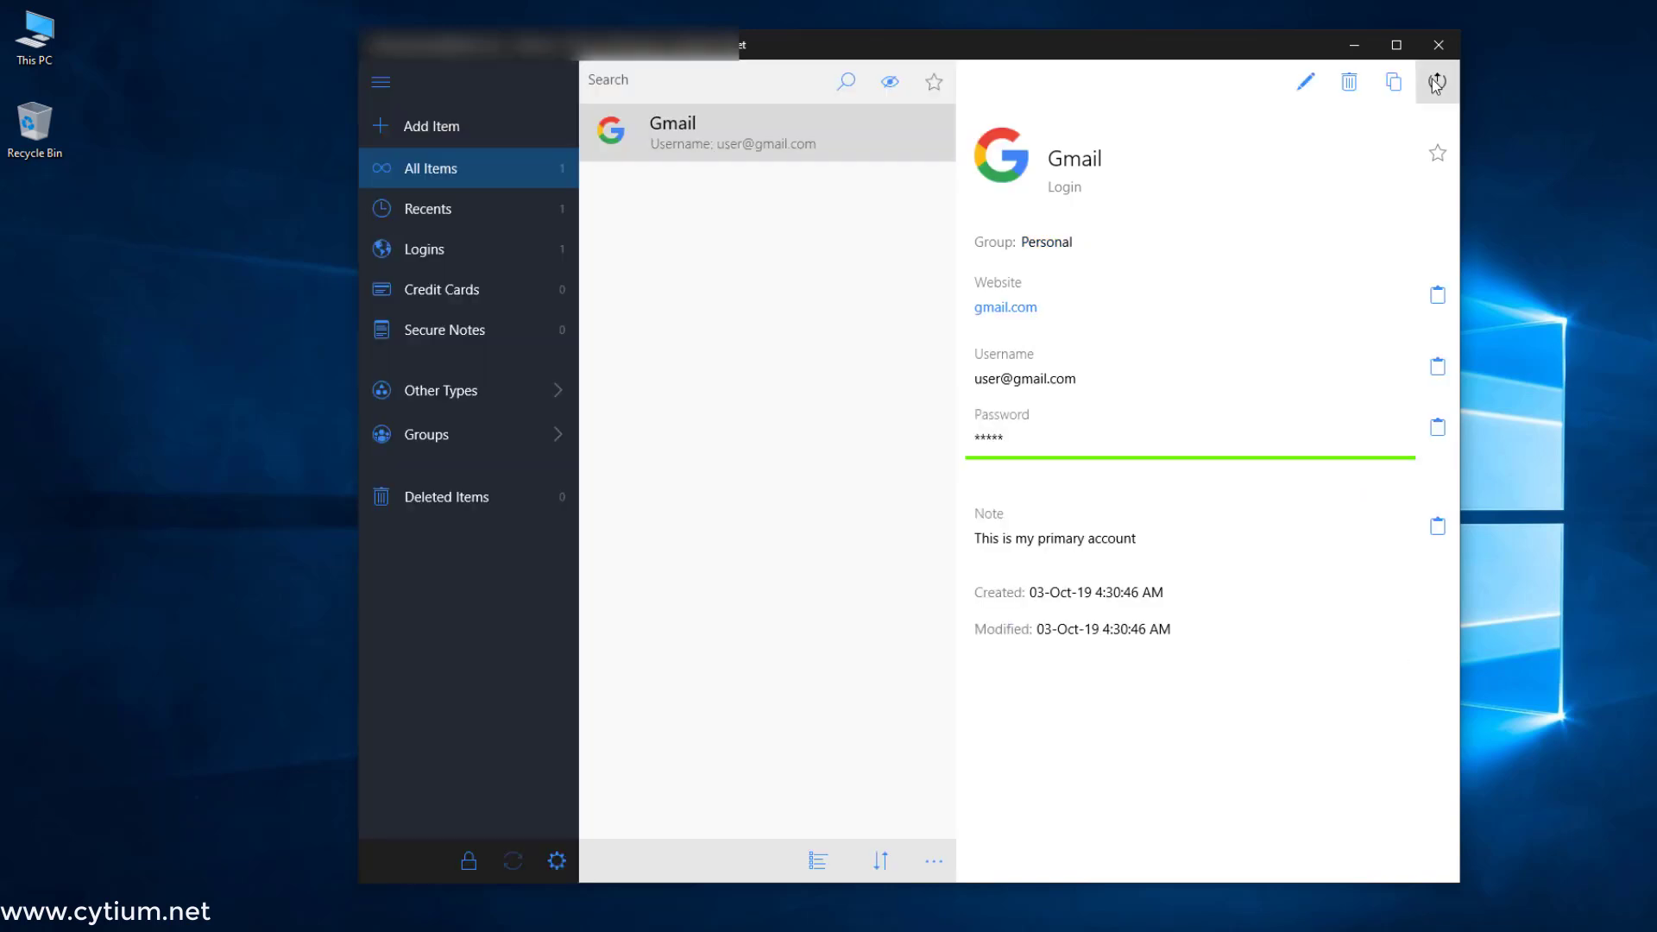
click(463, 134)
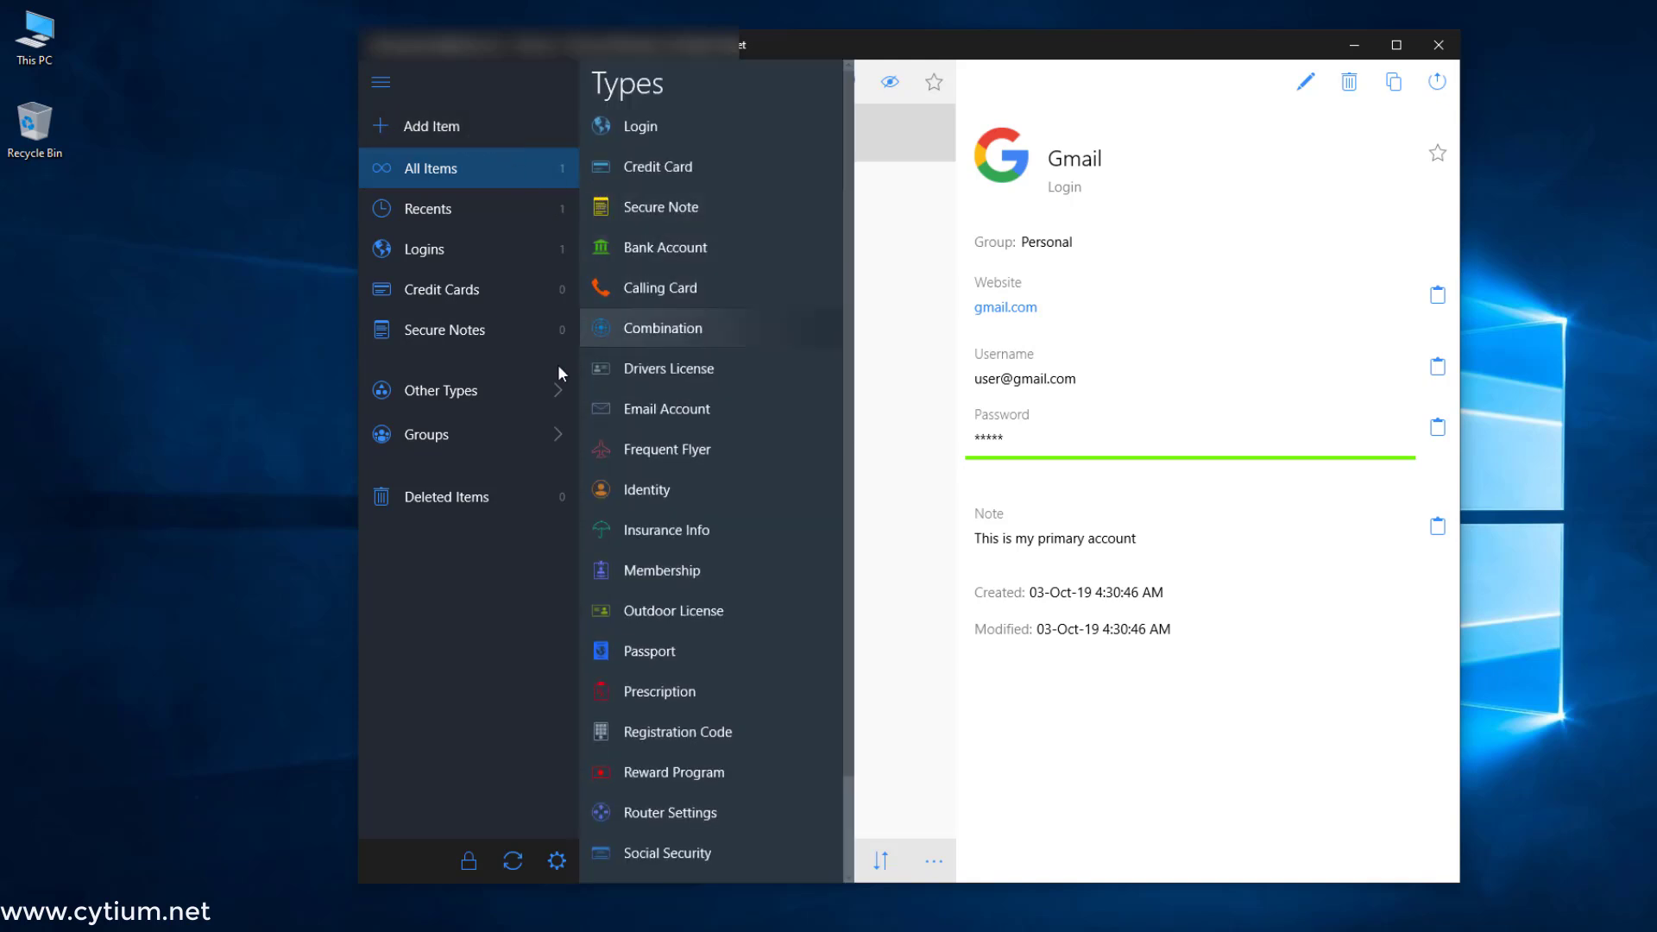
click(662, 250)
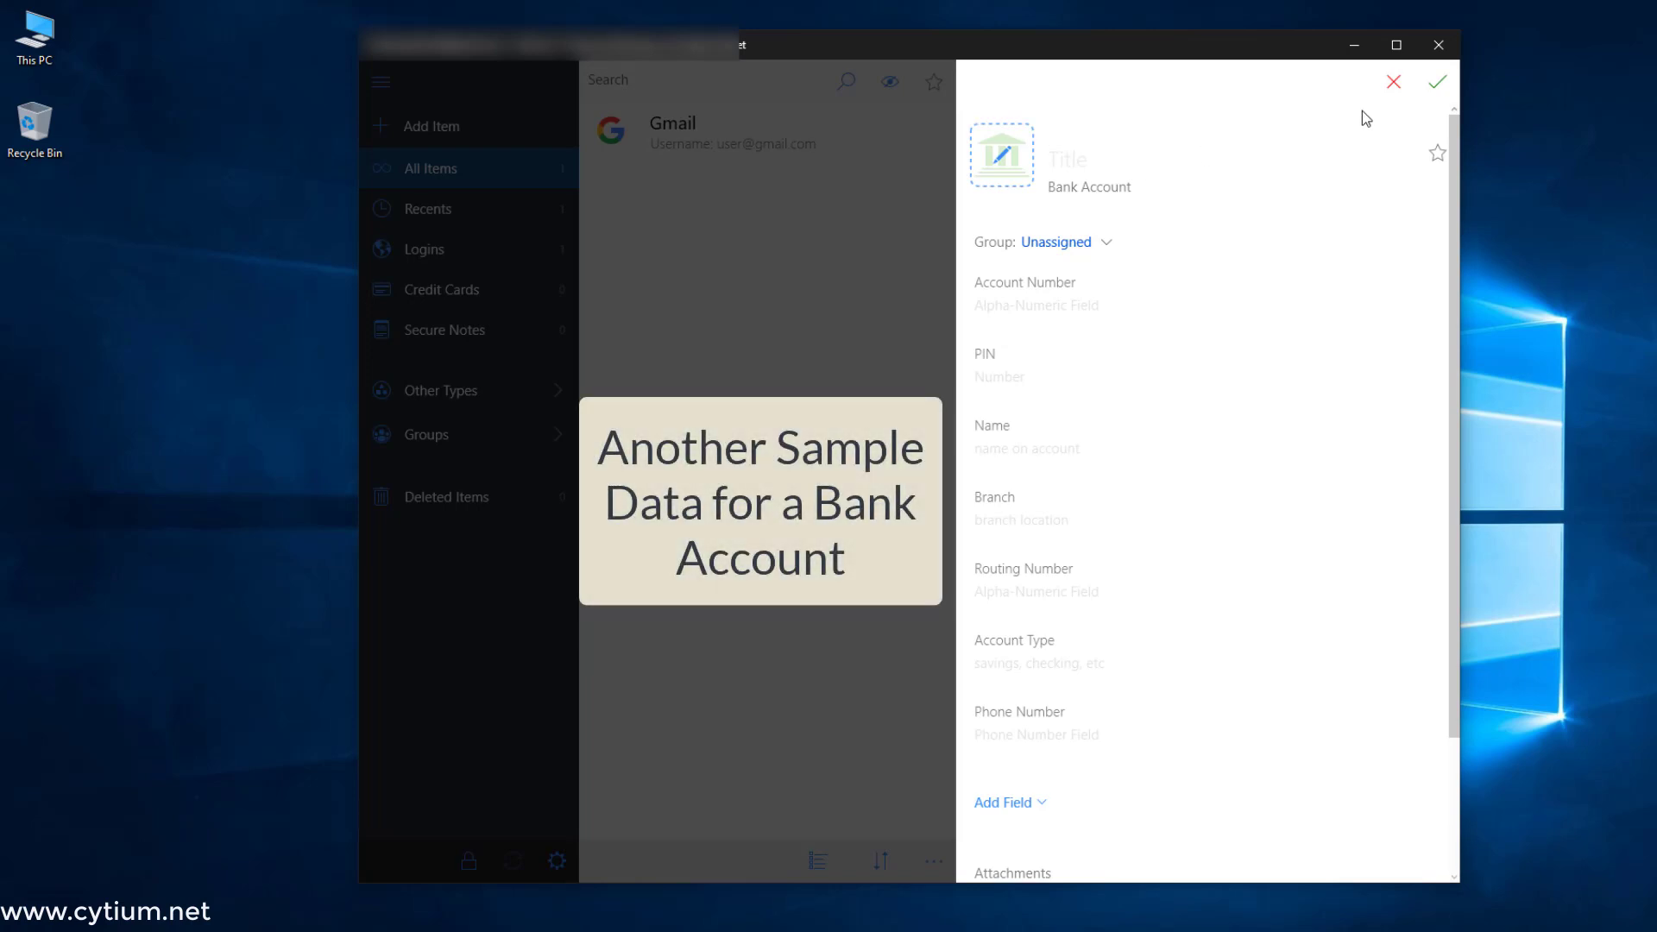
text(HS)
text(BC)
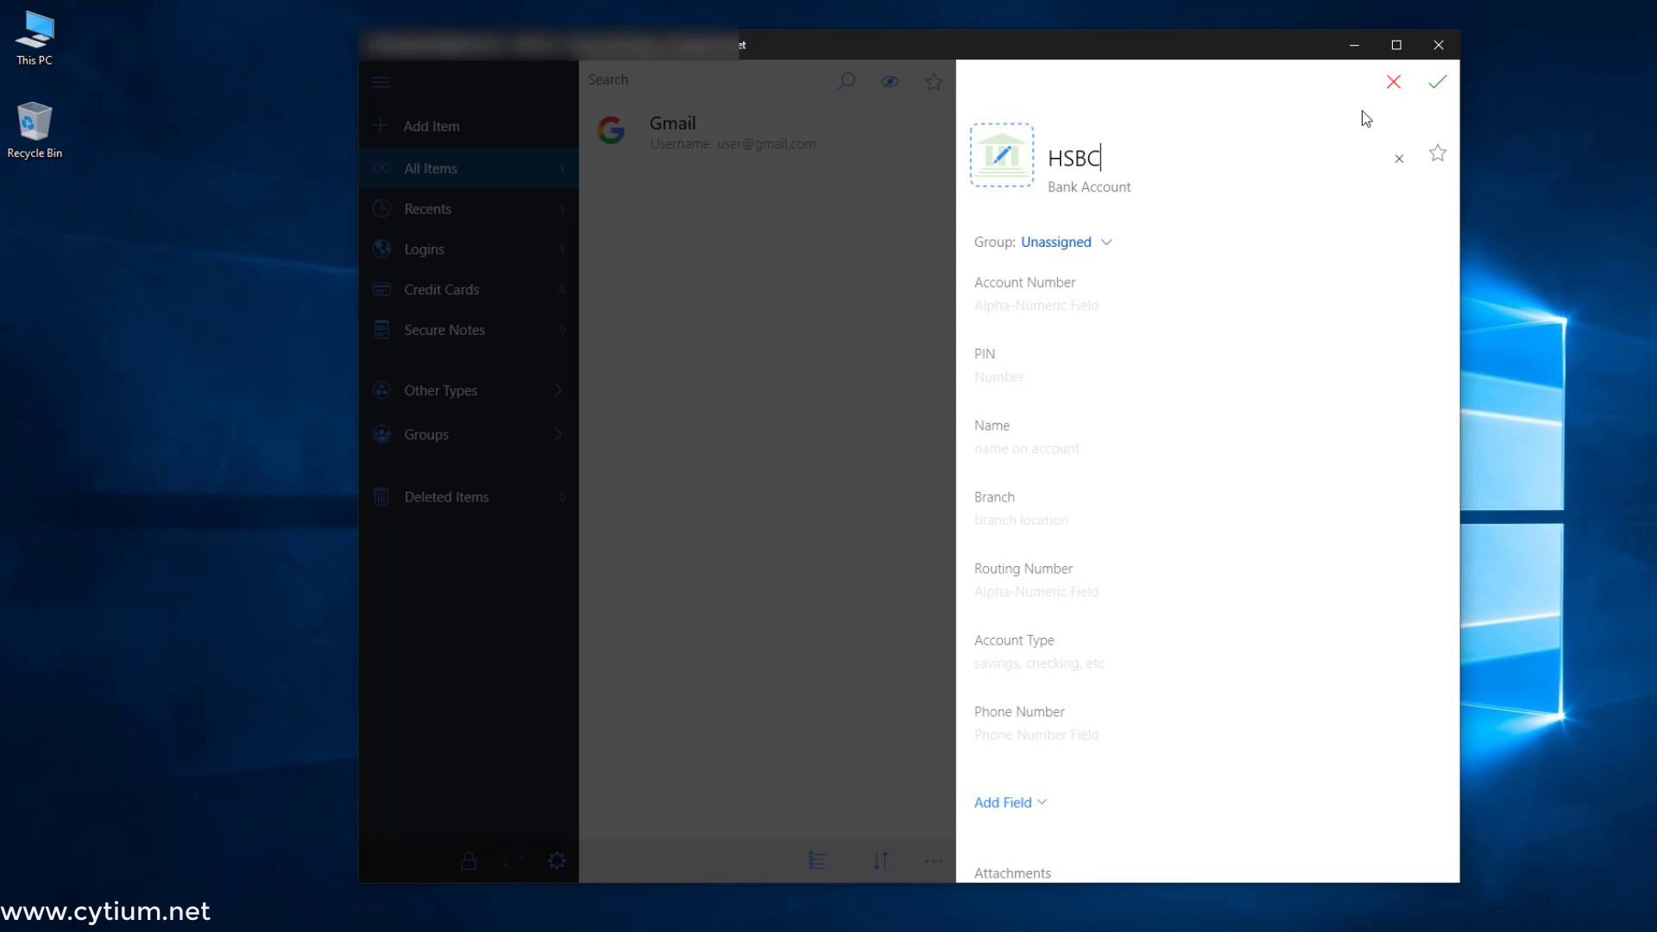
click(1055, 241)
click(1073, 187)
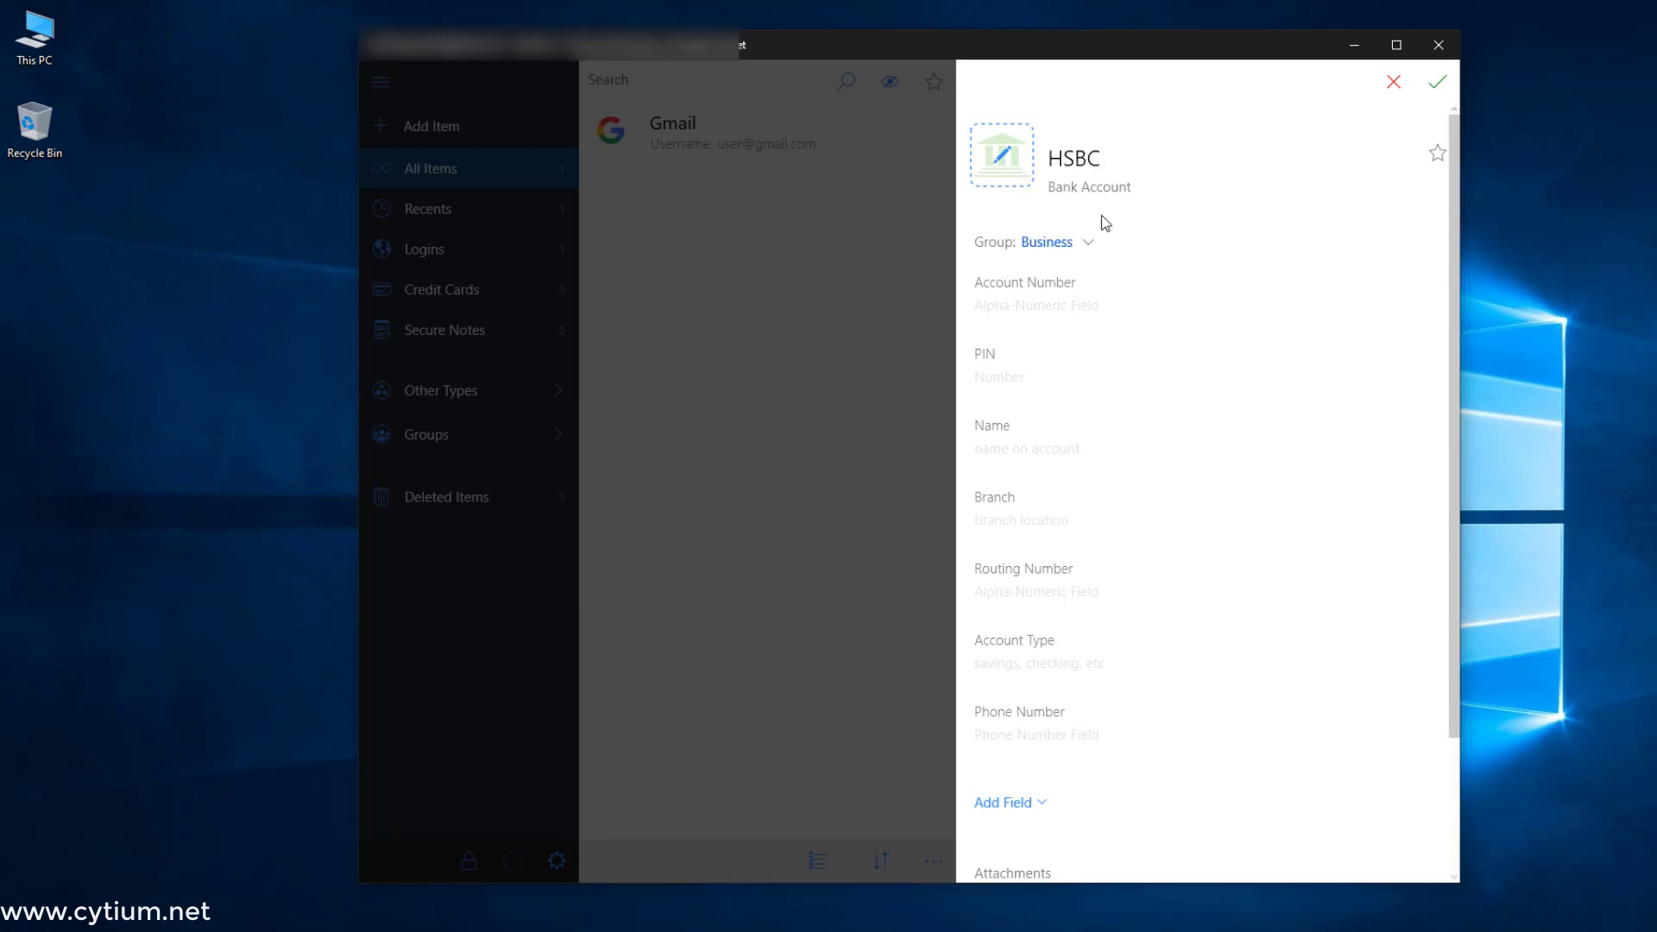
click(1058, 306)
text(00000000)
text(00)
key(Tab)
text(00000)
click(1029, 451)
scroll(1135, 433, down, 2)
scroll(1136, 445, down, 1)
scroll(1136, 445, up, 3)
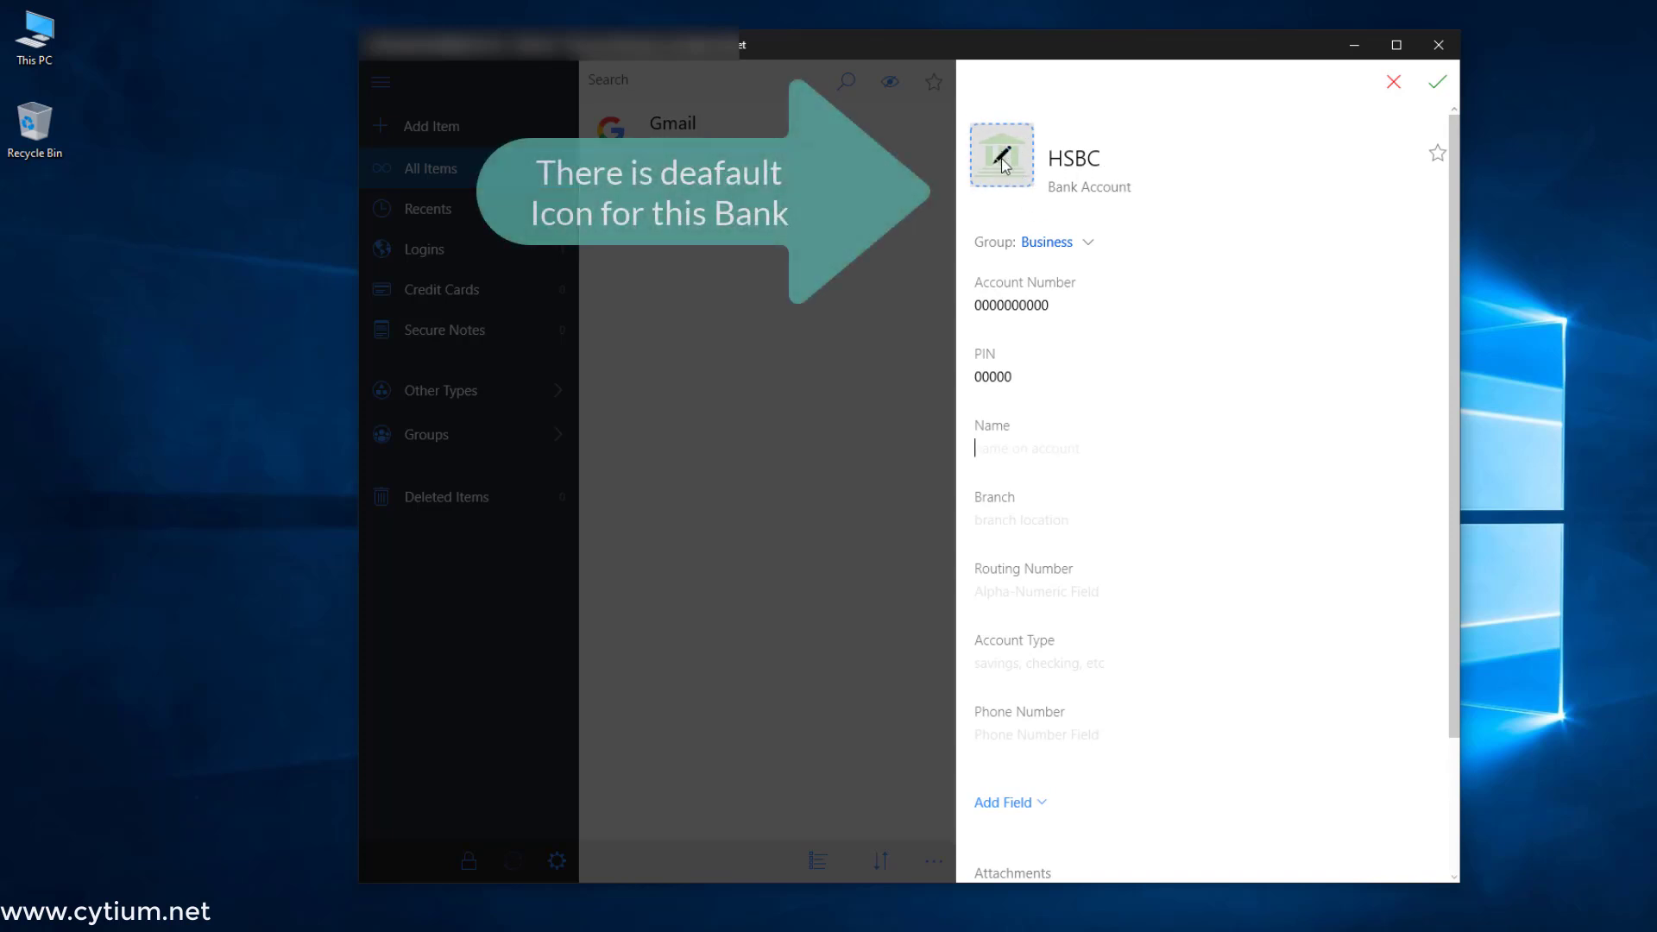
scroll(1272, 559, down, 2)
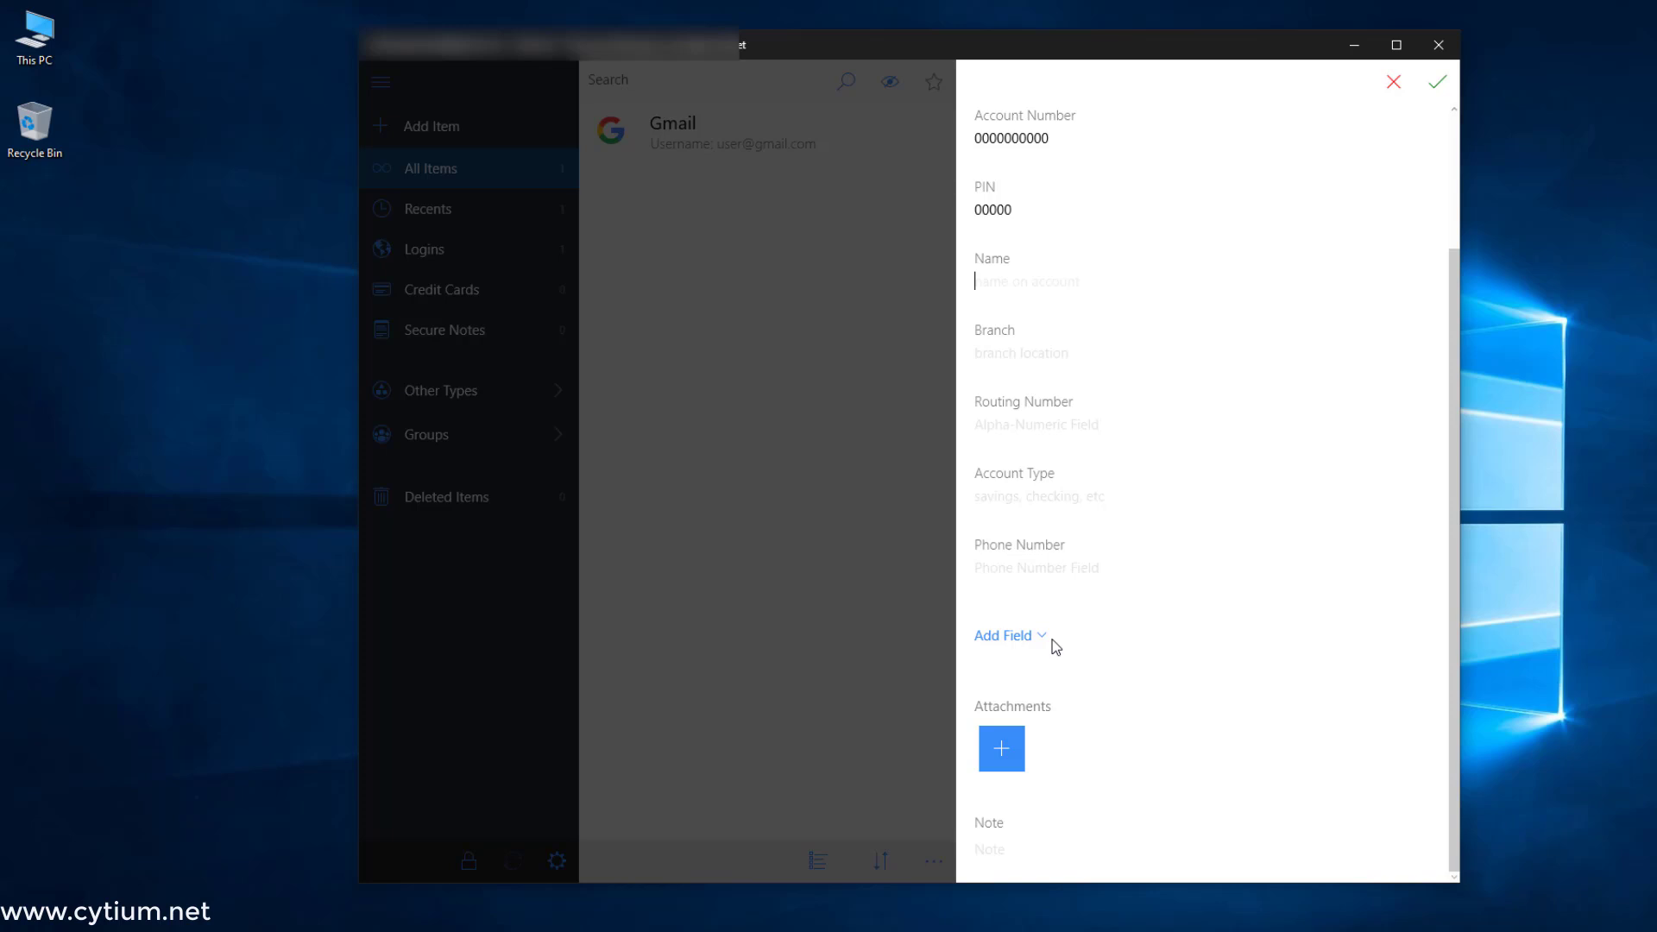
click(1038, 634)
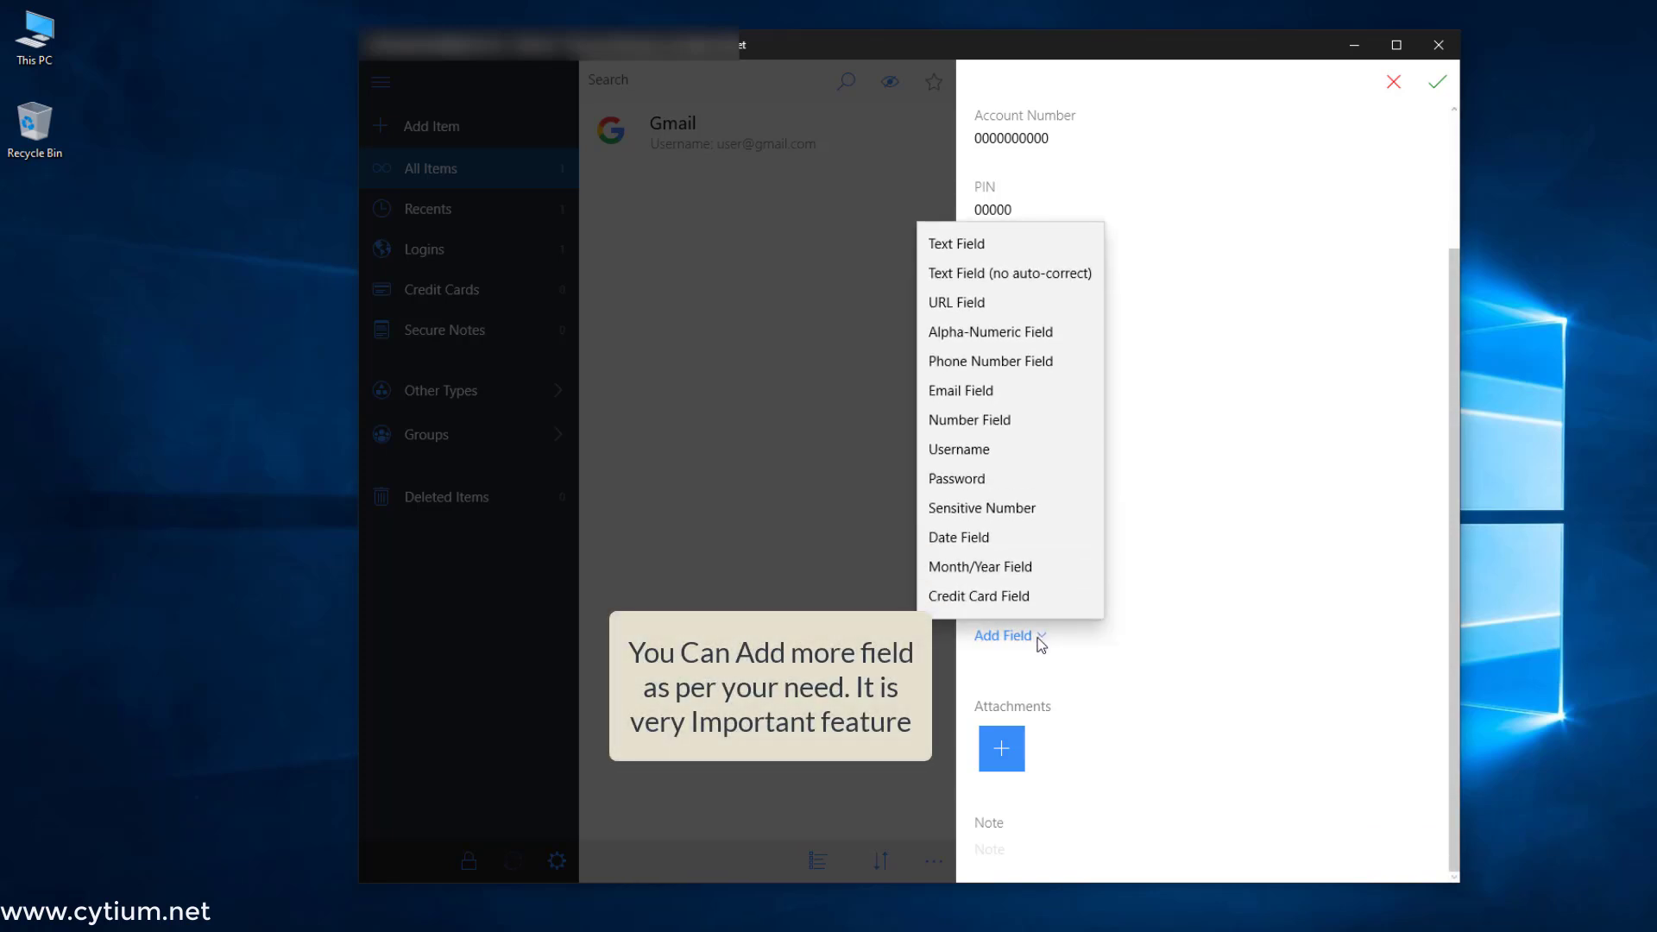
click(1099, 649)
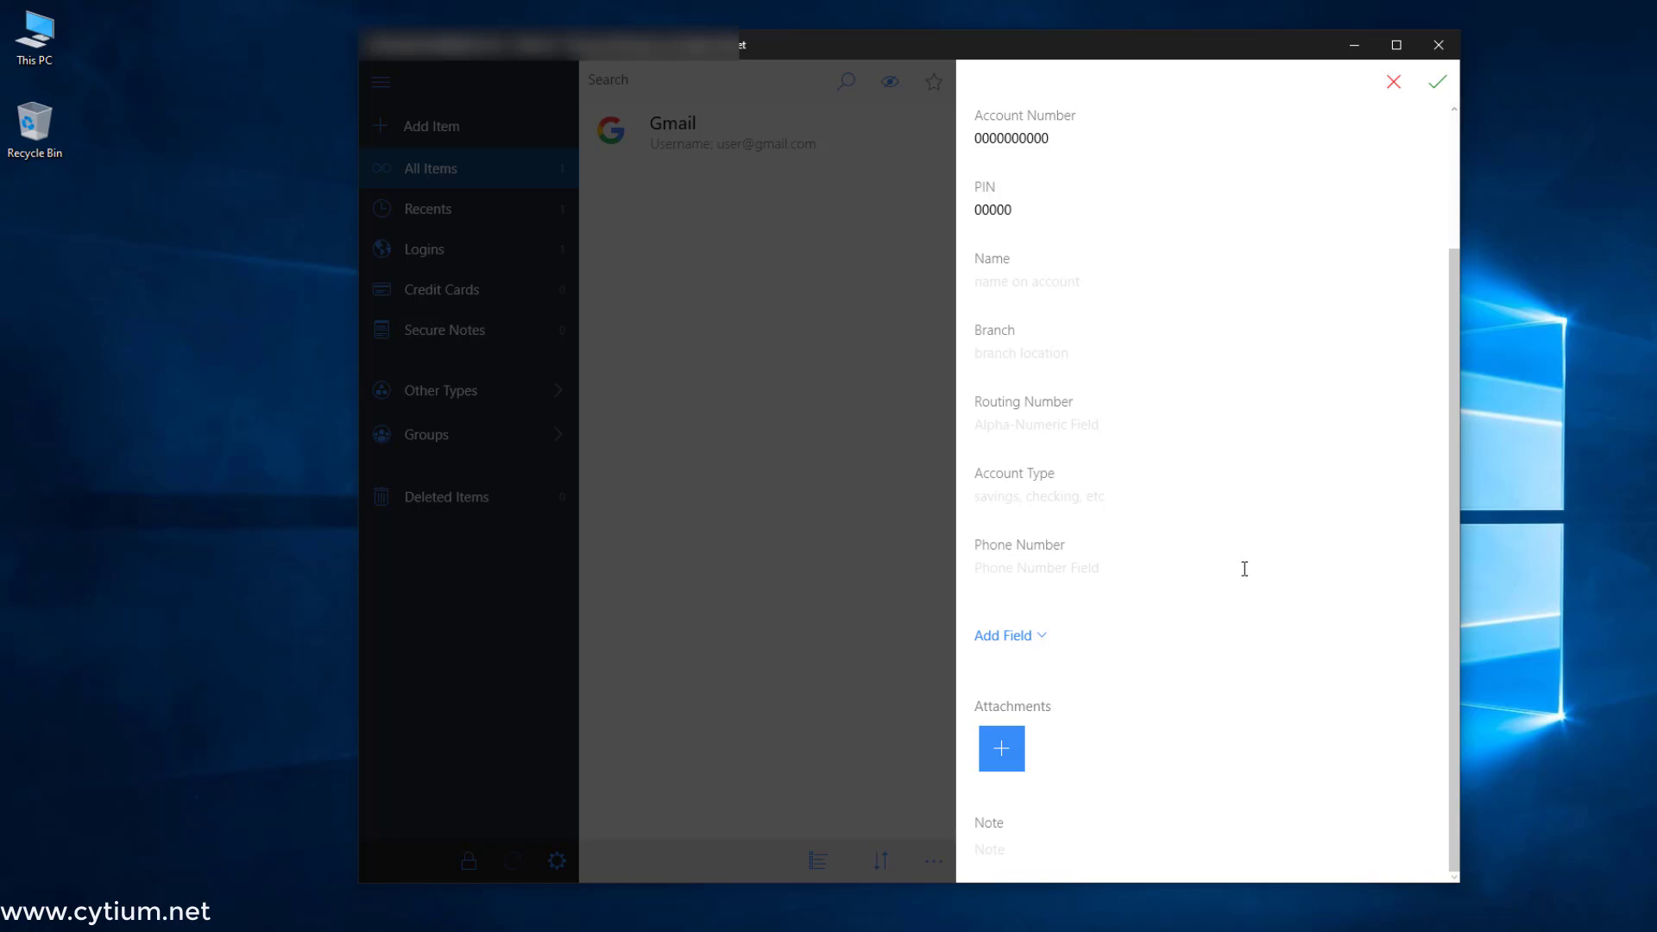
- Write the note 'This is Business account' on the HSBC record
click(1020, 847)
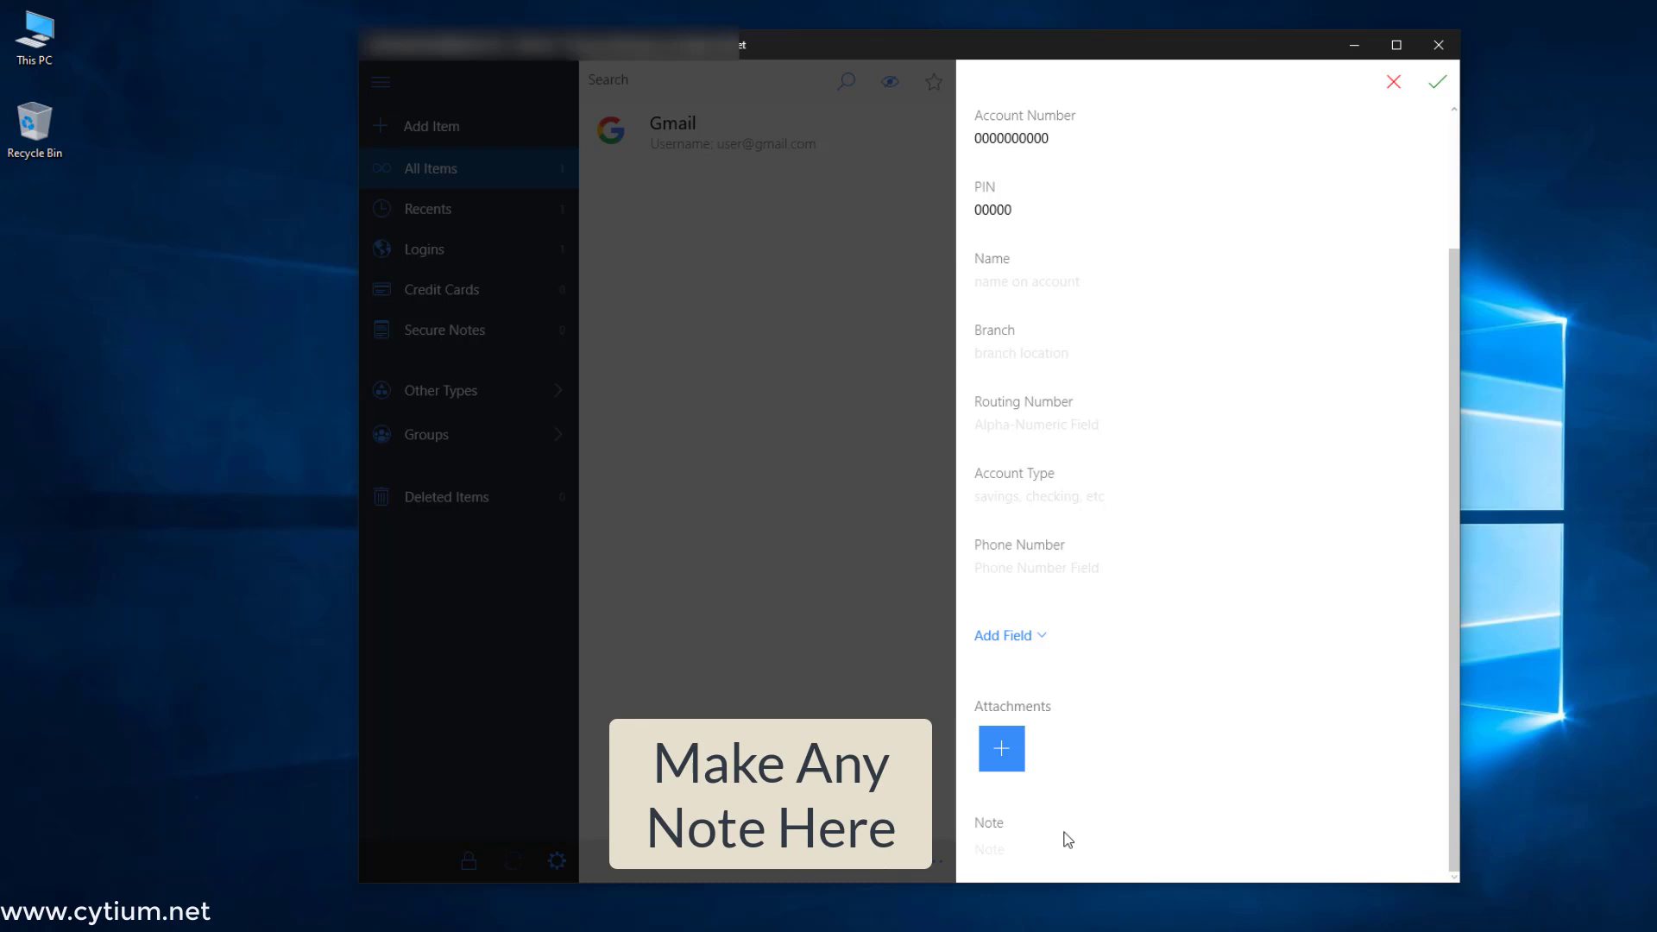
text(This)
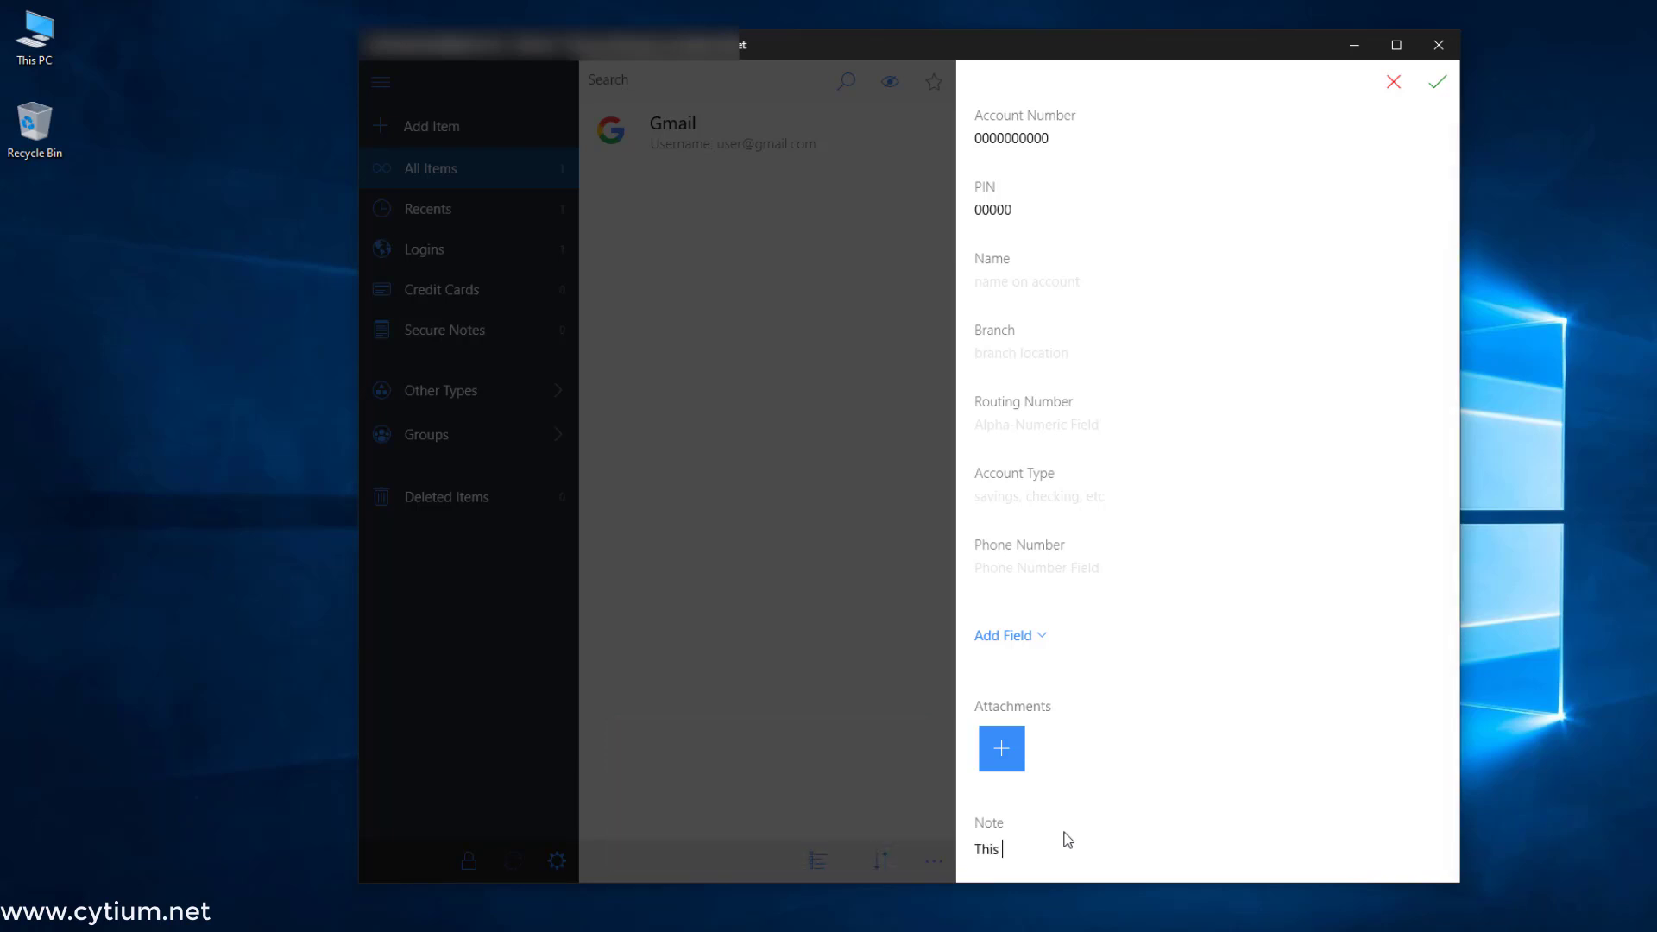
text(is)
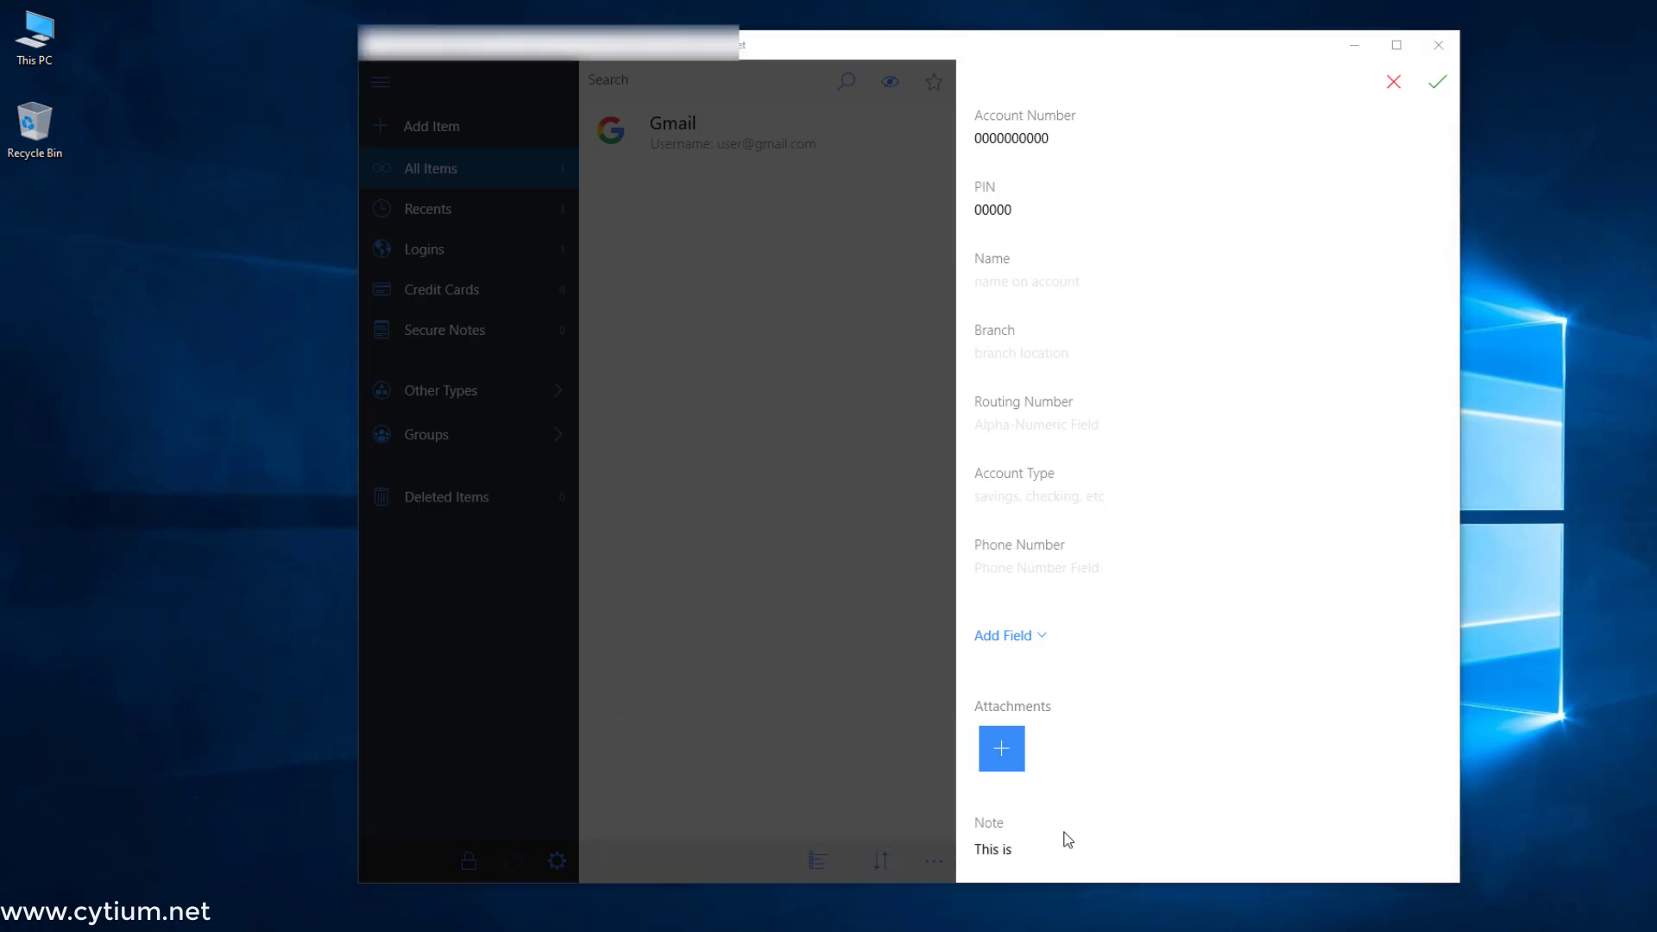
click(1055, 844)
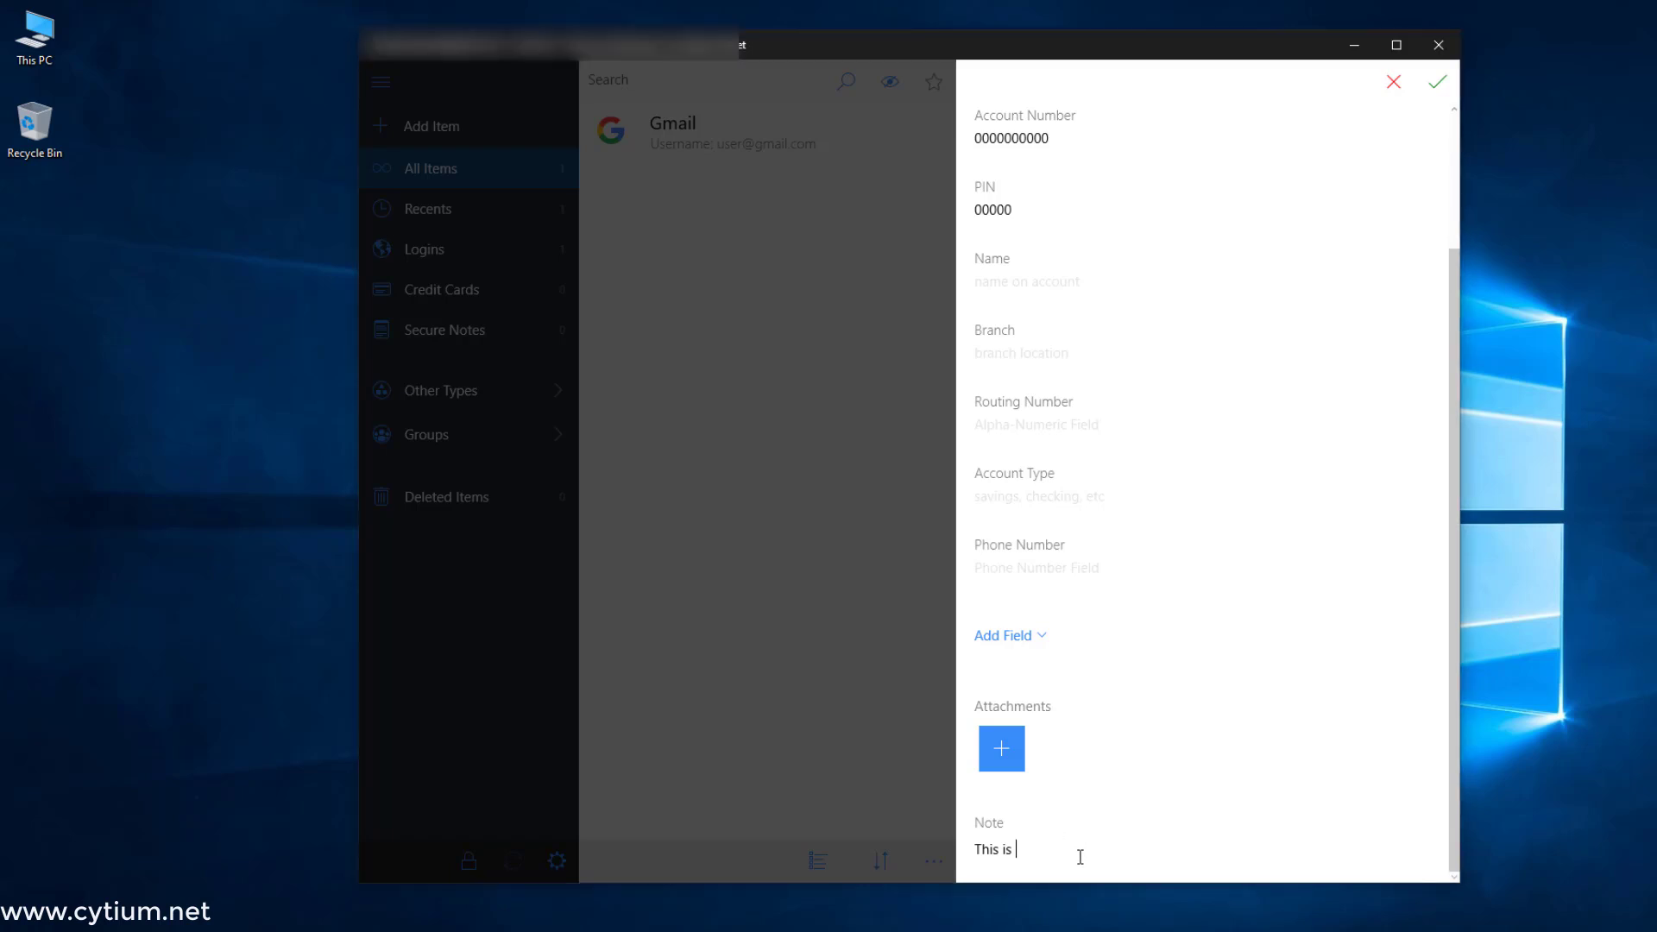
text(Bu)
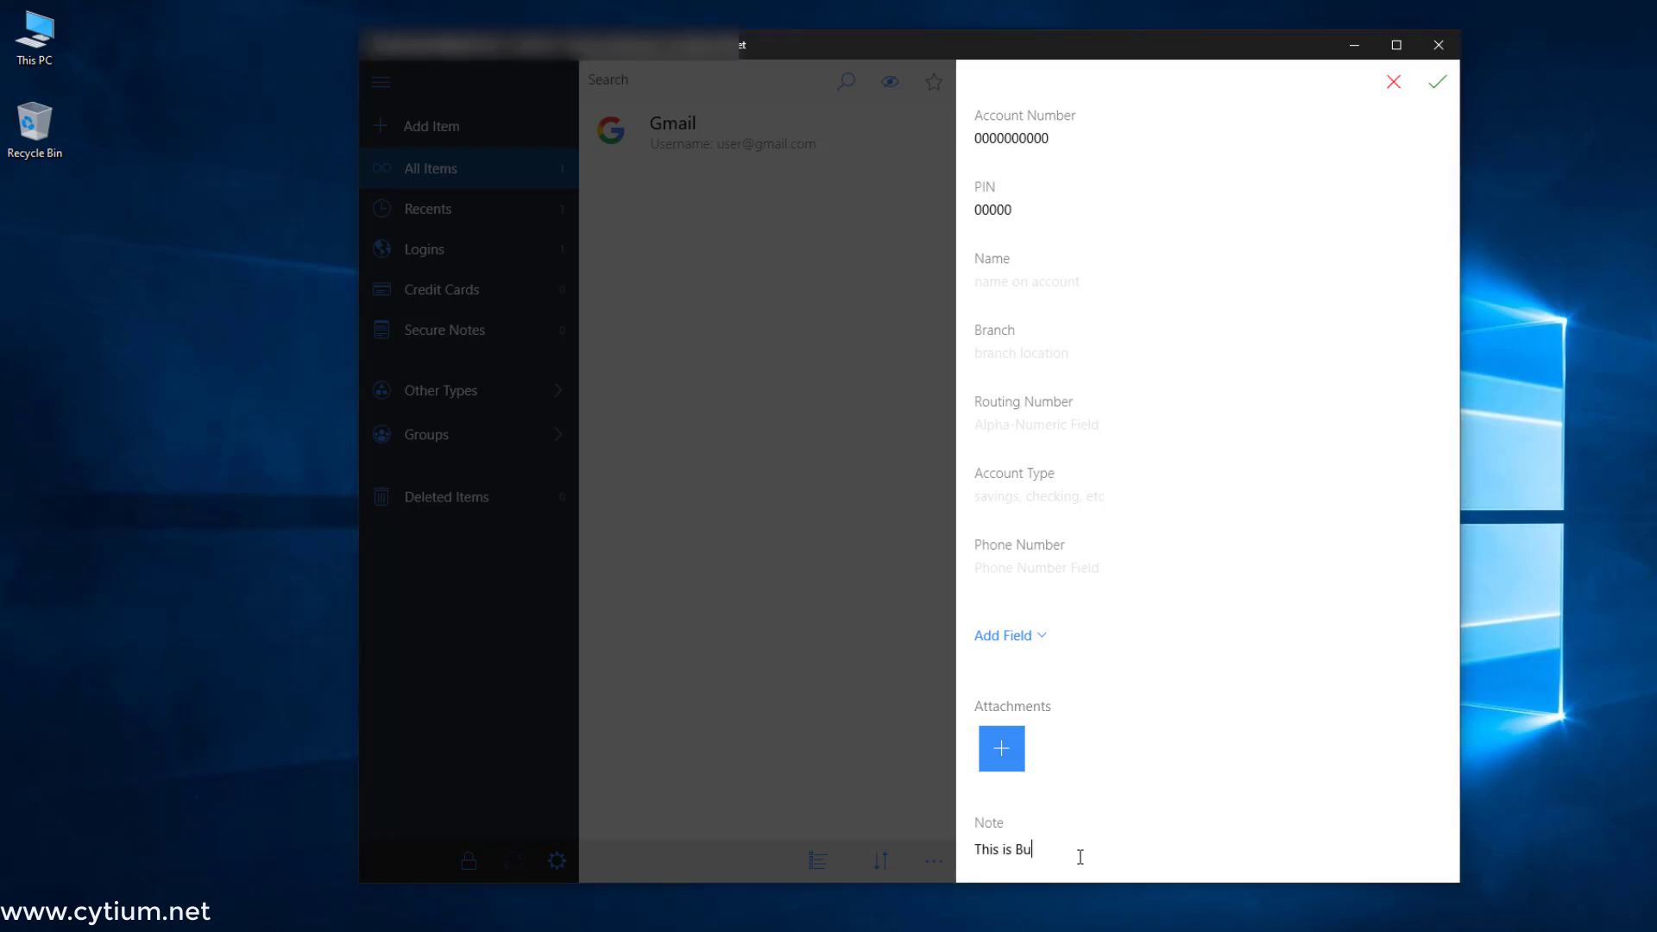
text(siness )
text(account)
scroll(1315, 647, up, 3)
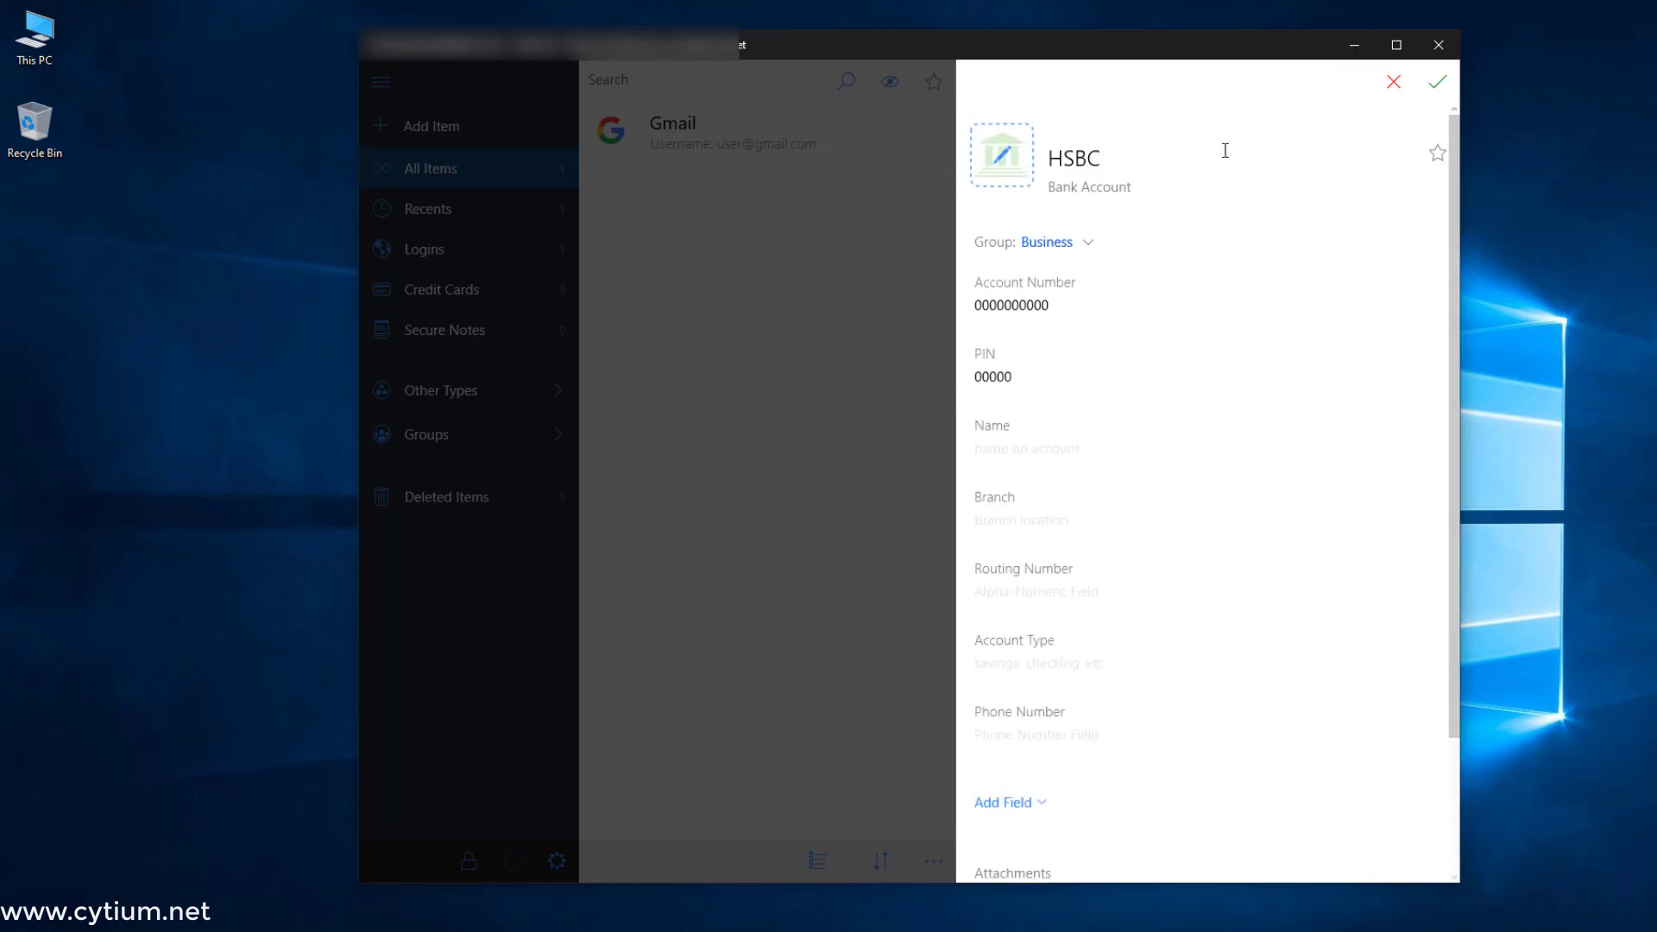
- Browse the Default, Custom and Cloud icon tabs and search the cloud for HSBC
click(1000, 156)
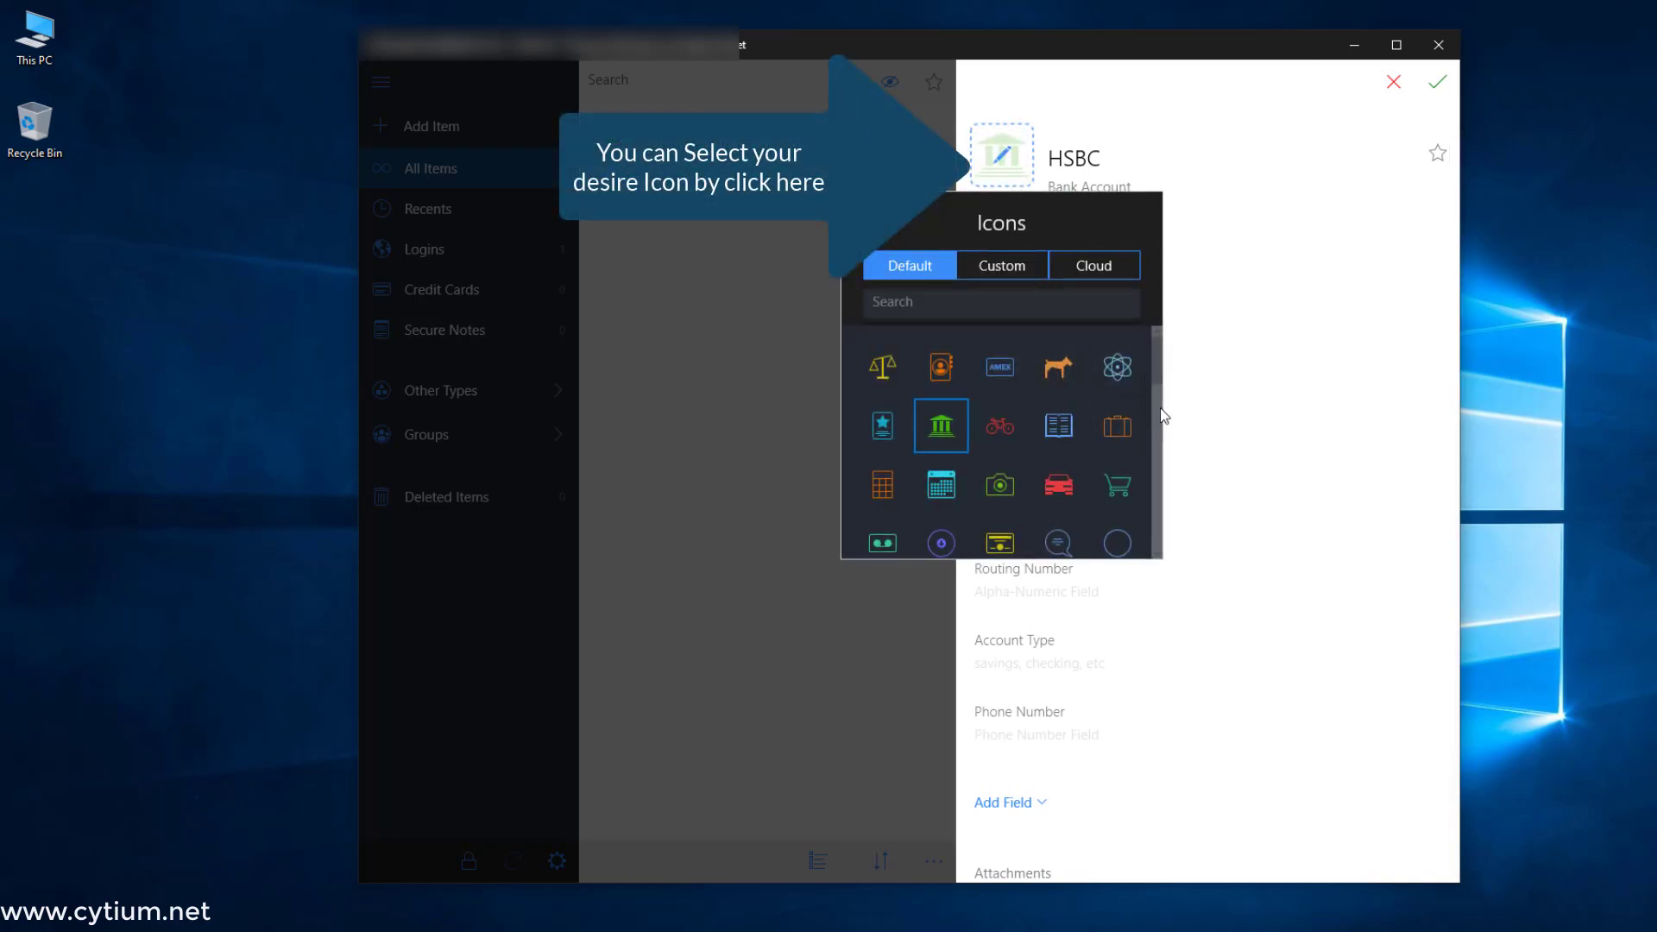
scroll(1158, 424, down, 3)
scroll(1152, 463, down, 3)
scroll(1154, 481, down, 3)
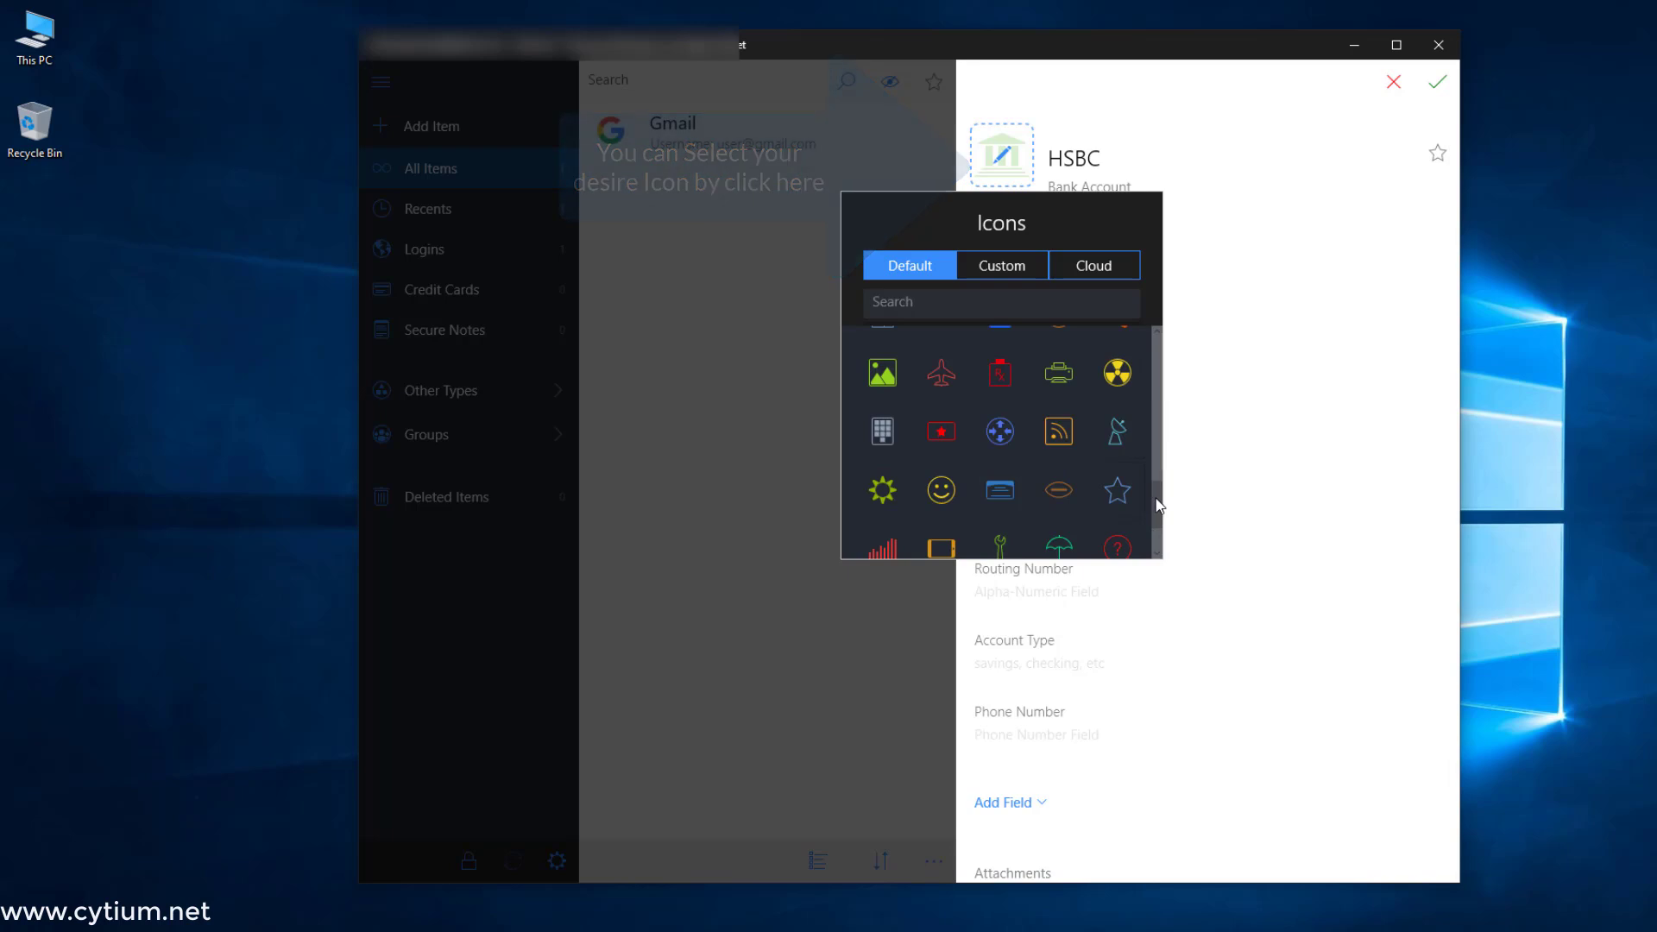
scroll(1157, 536, down, 3)
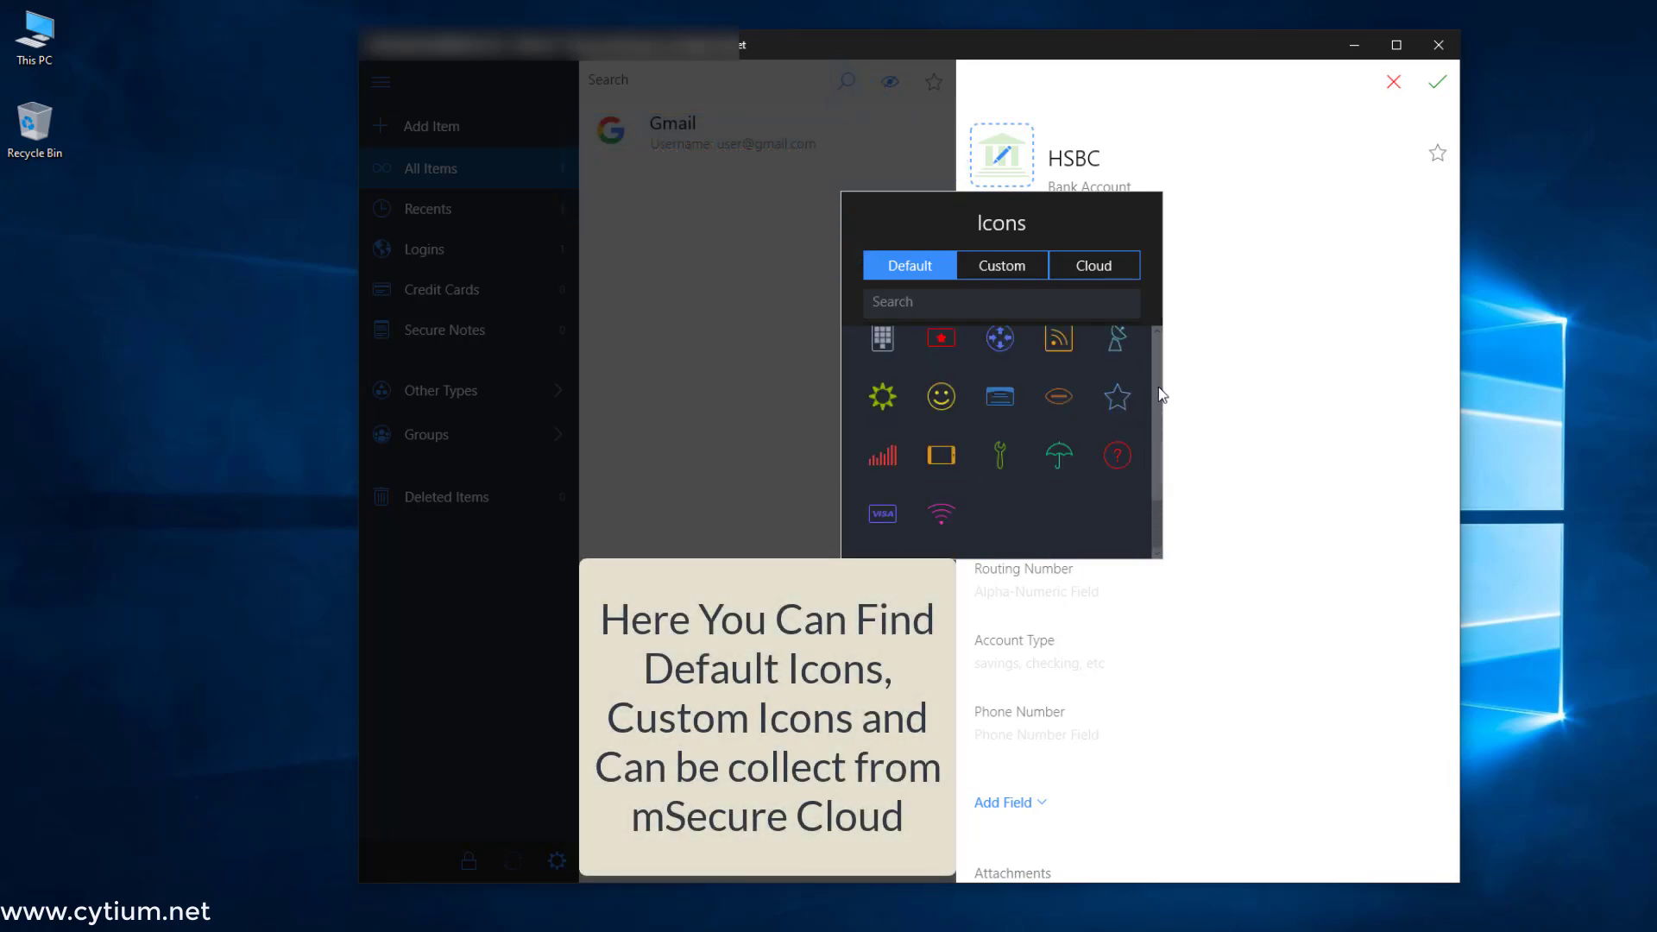
click(1018, 270)
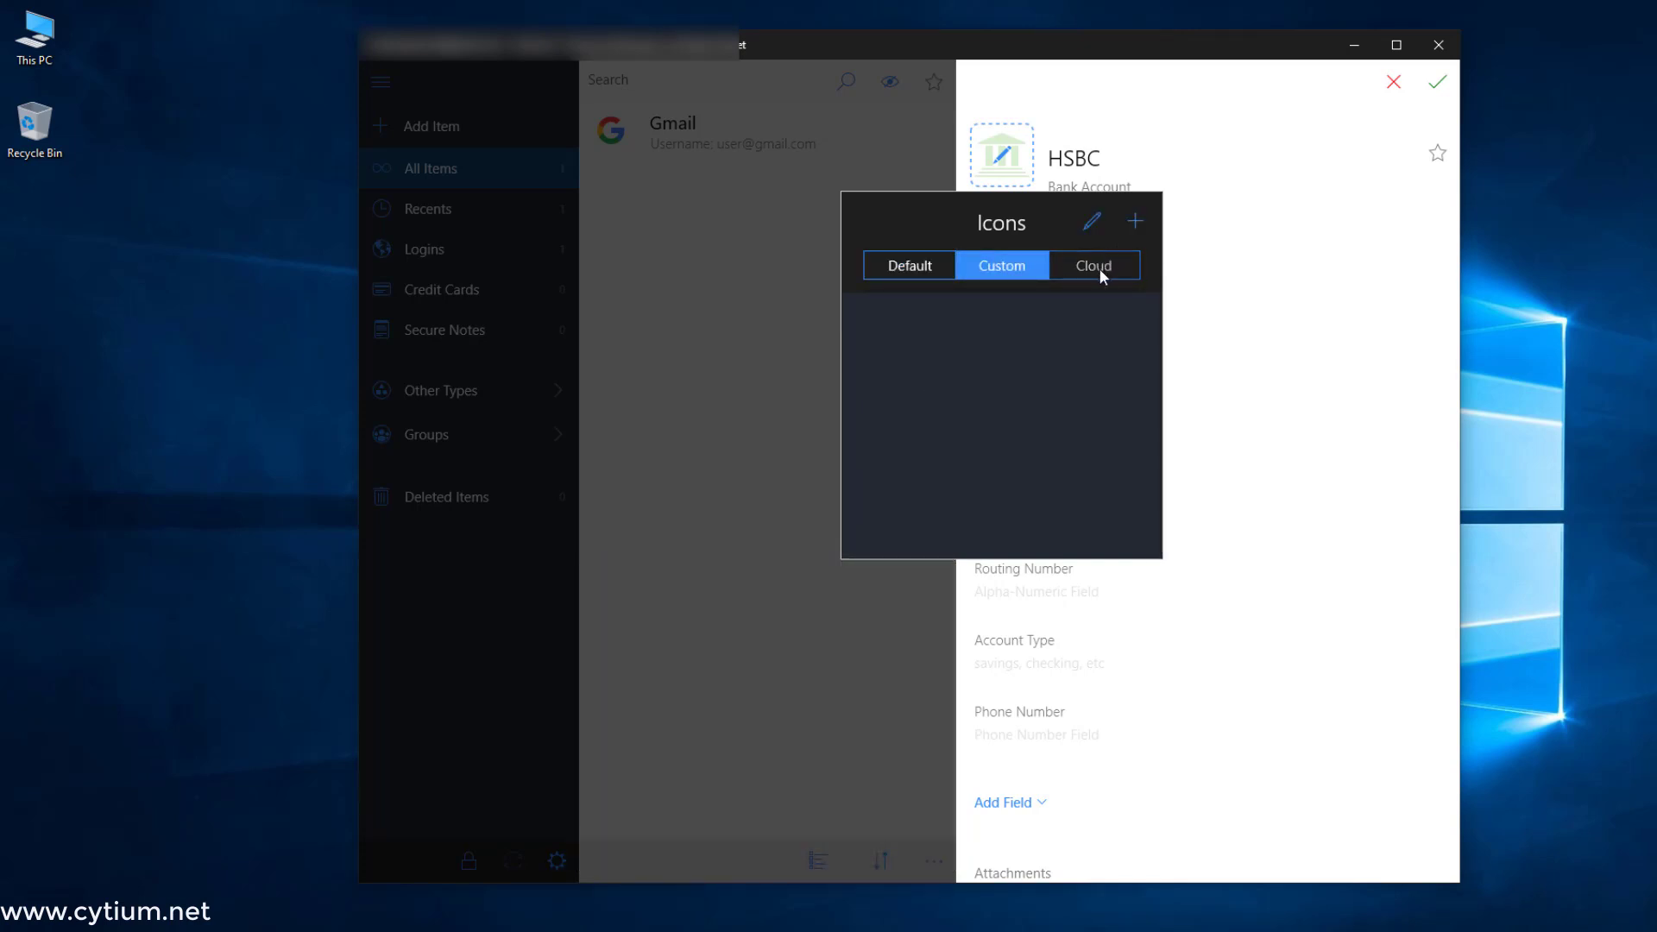
click(1098, 269)
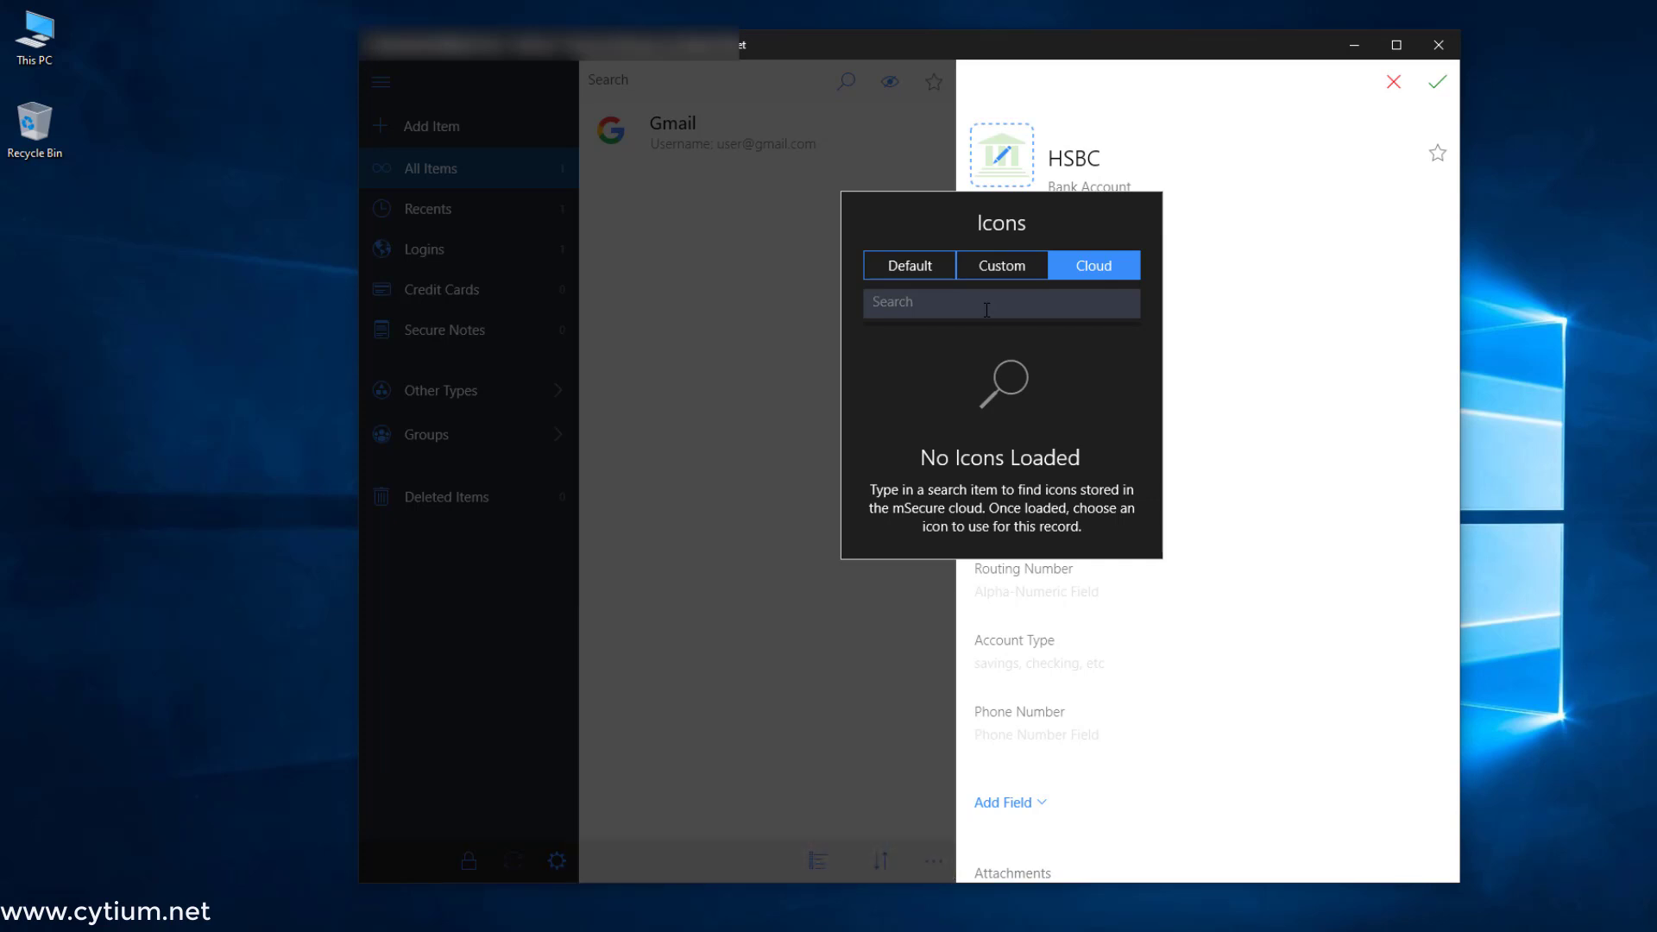
click(986, 311)
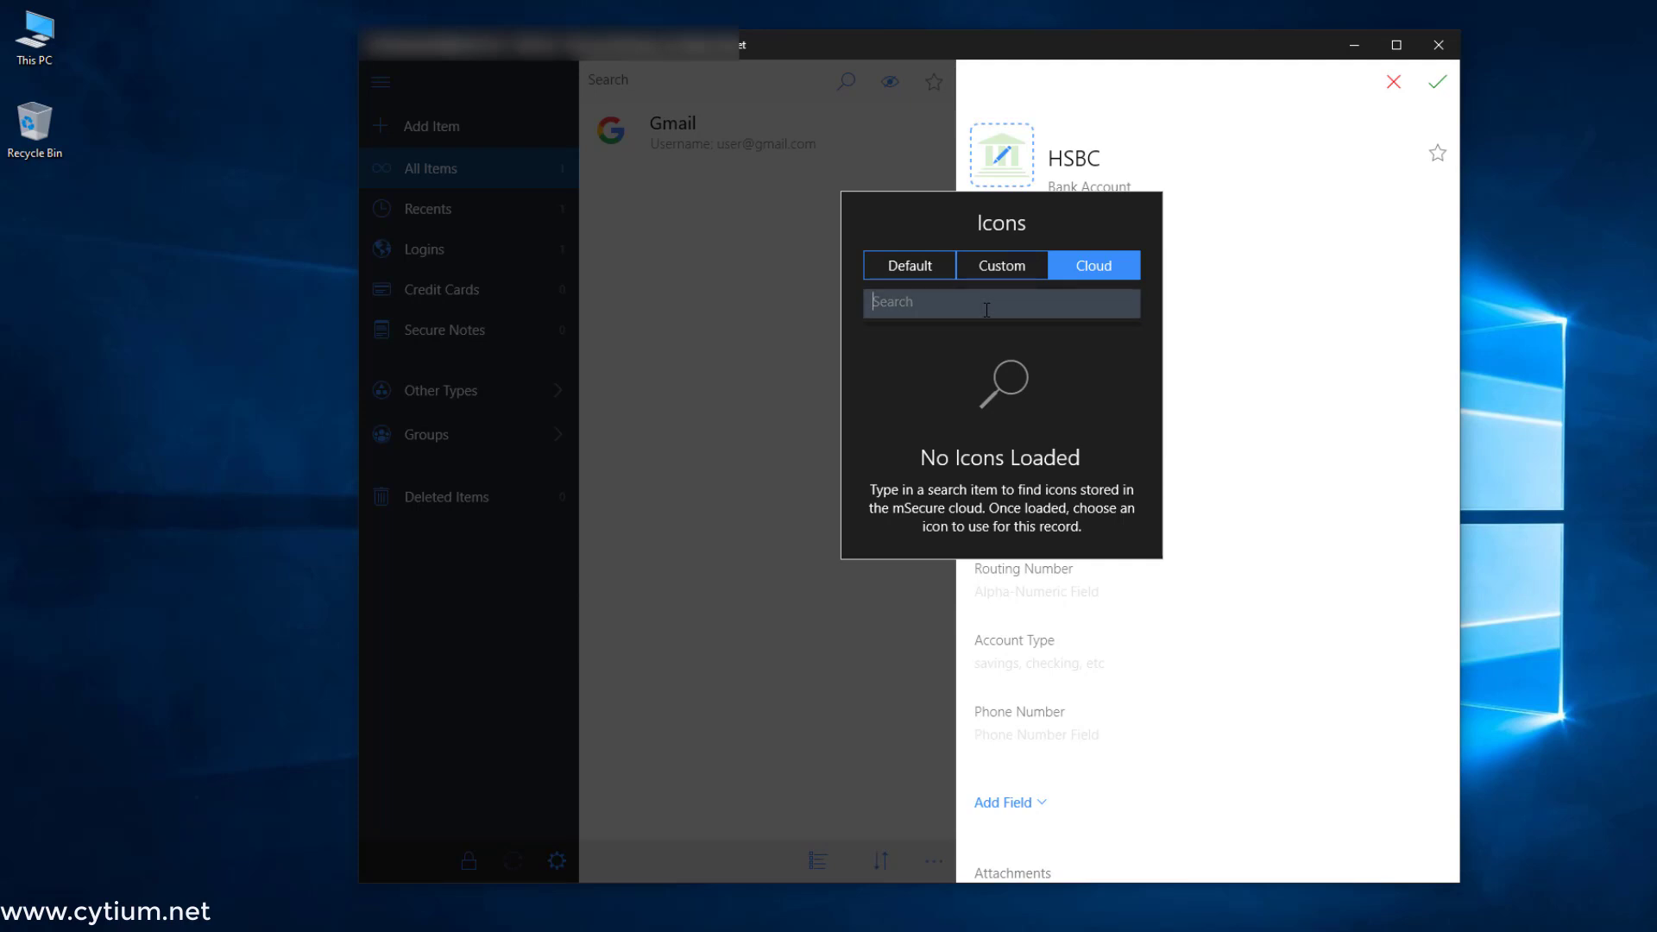
text(HSB)
text(C)
key(Return)
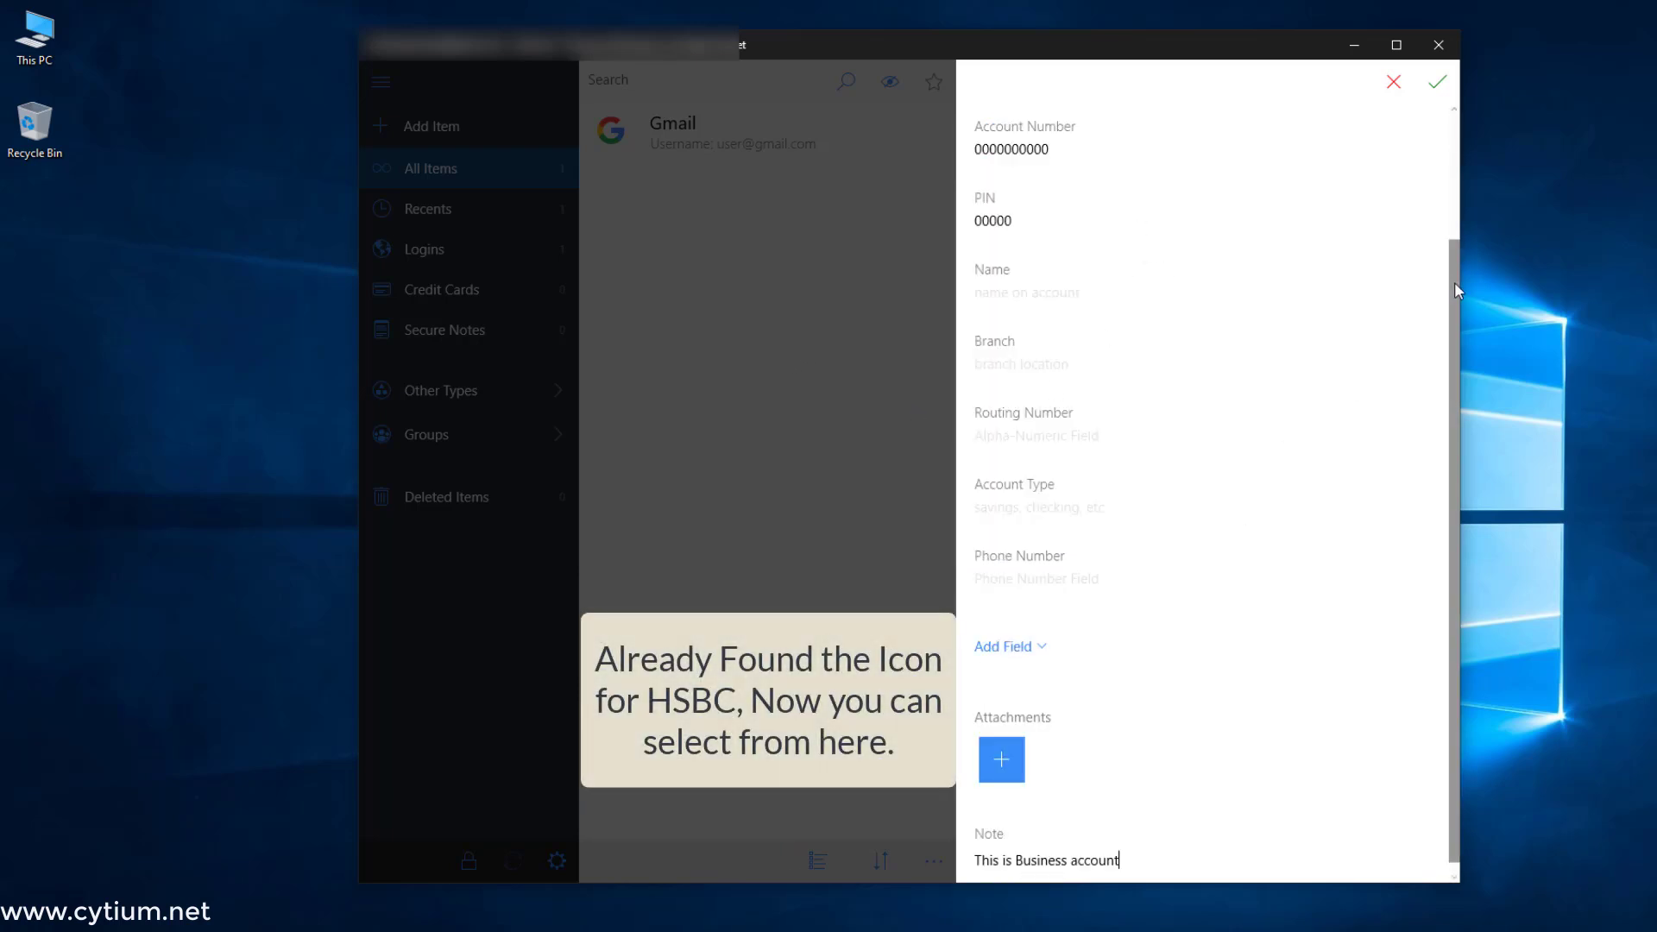
- Save the HSBC bank account record and go to mSecure settings
click(1438, 82)
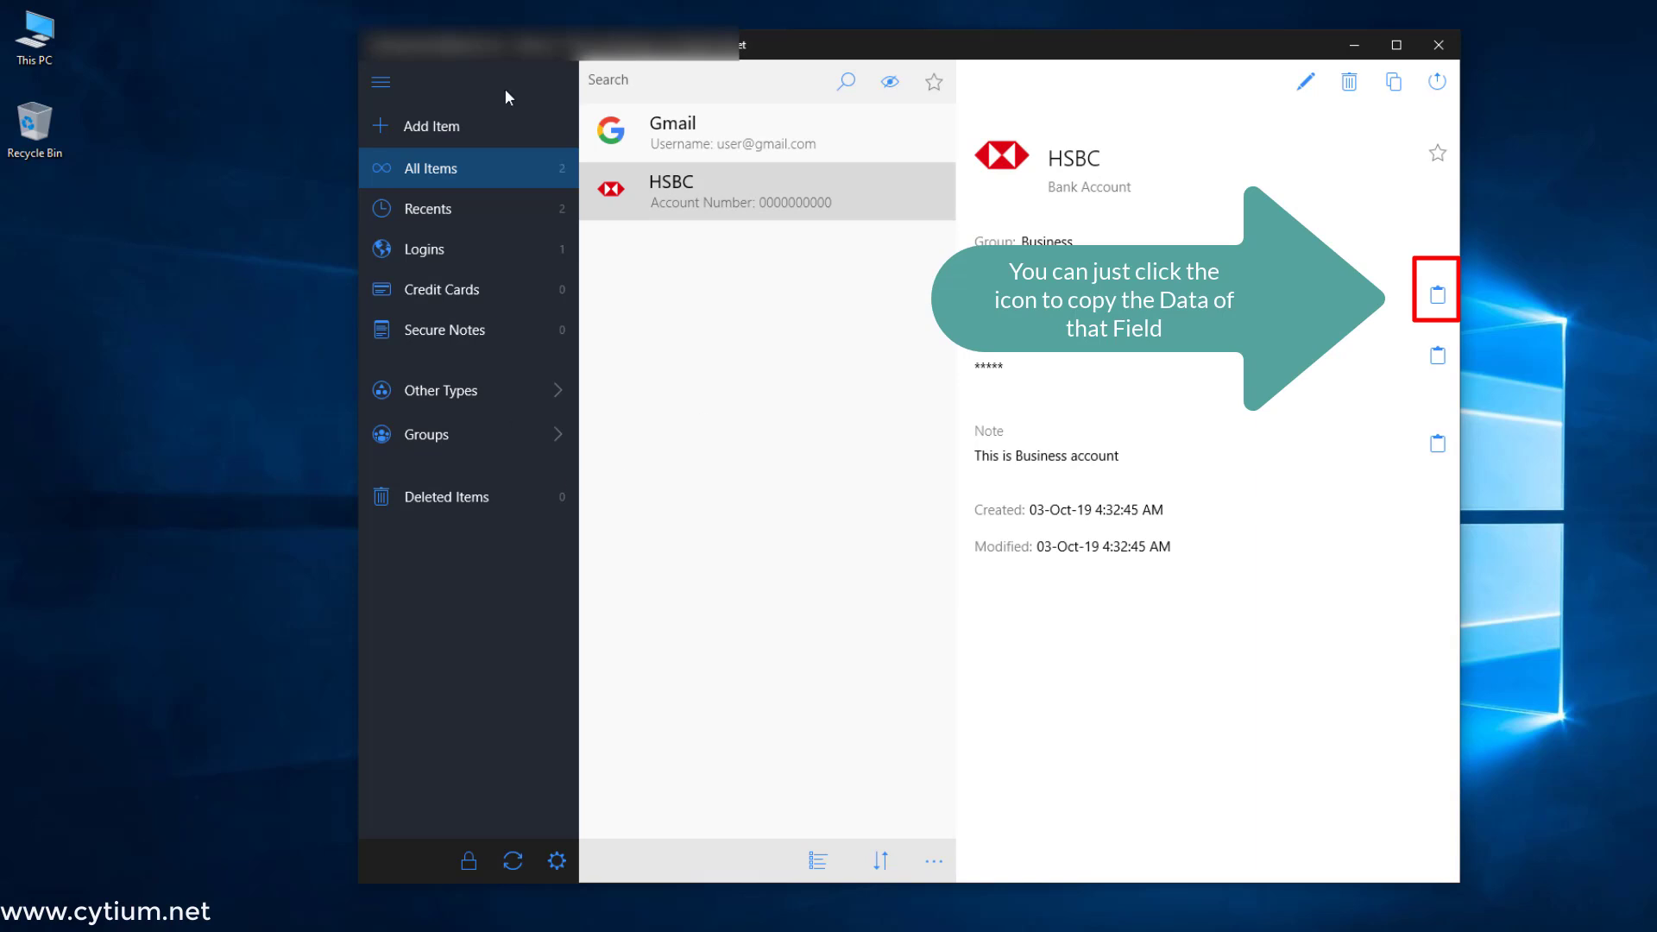
click(549, 871)
- Show Security settings and choose 2 Minutes for Auto-Lock
click(447, 221)
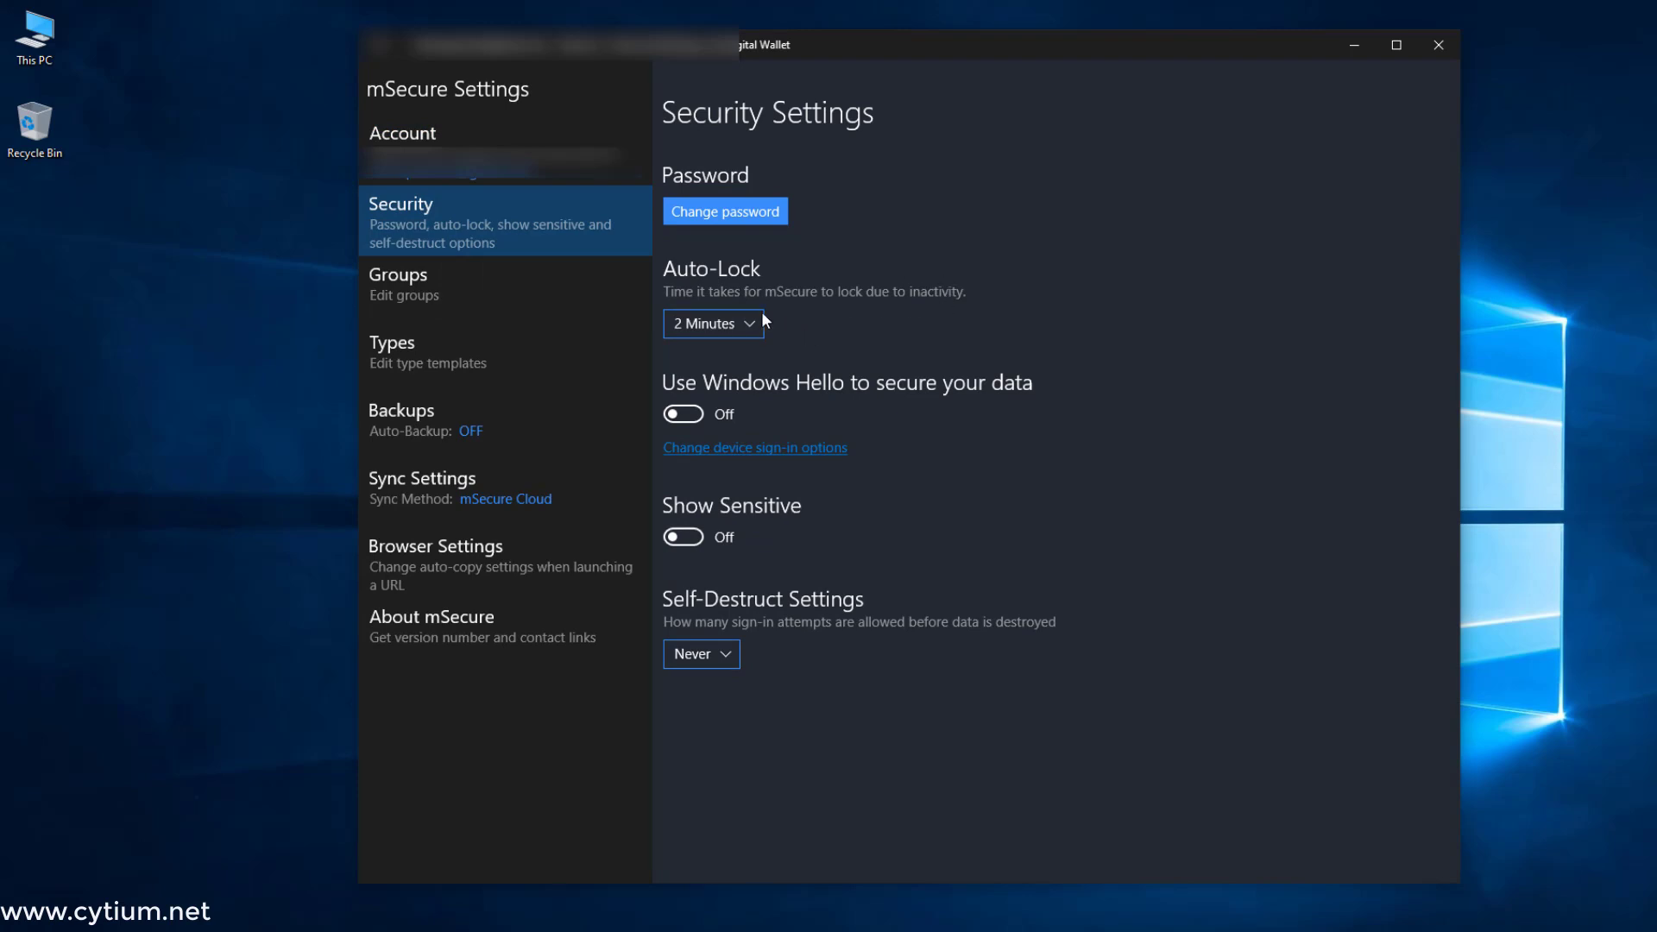
click(737, 322)
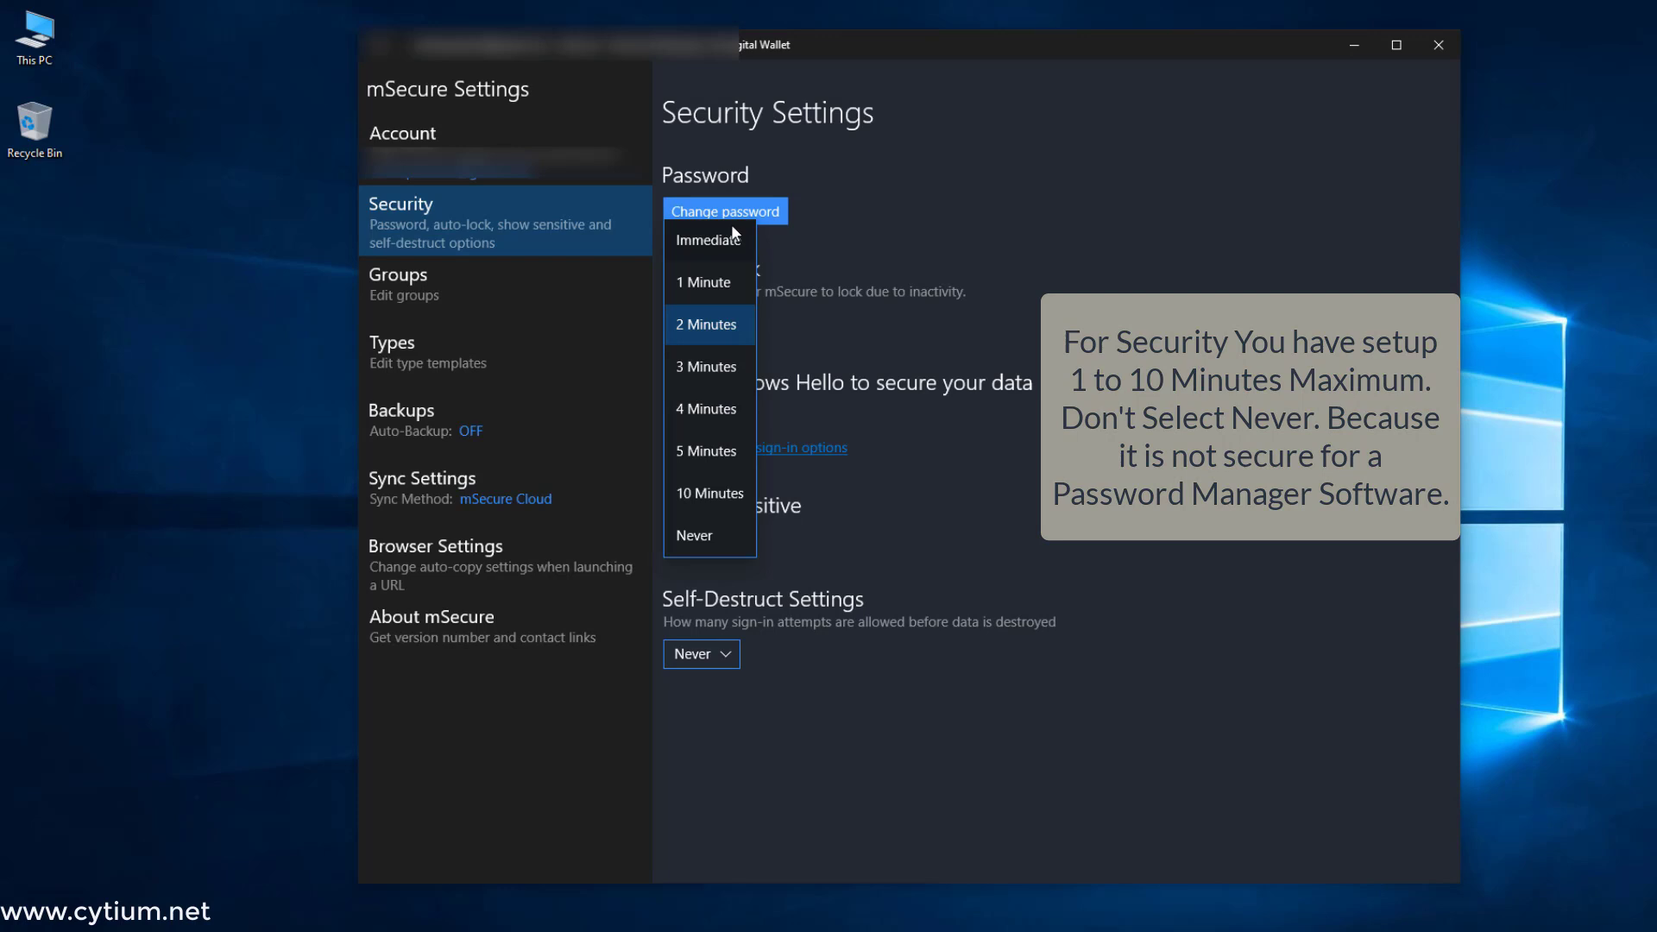
click(712, 325)
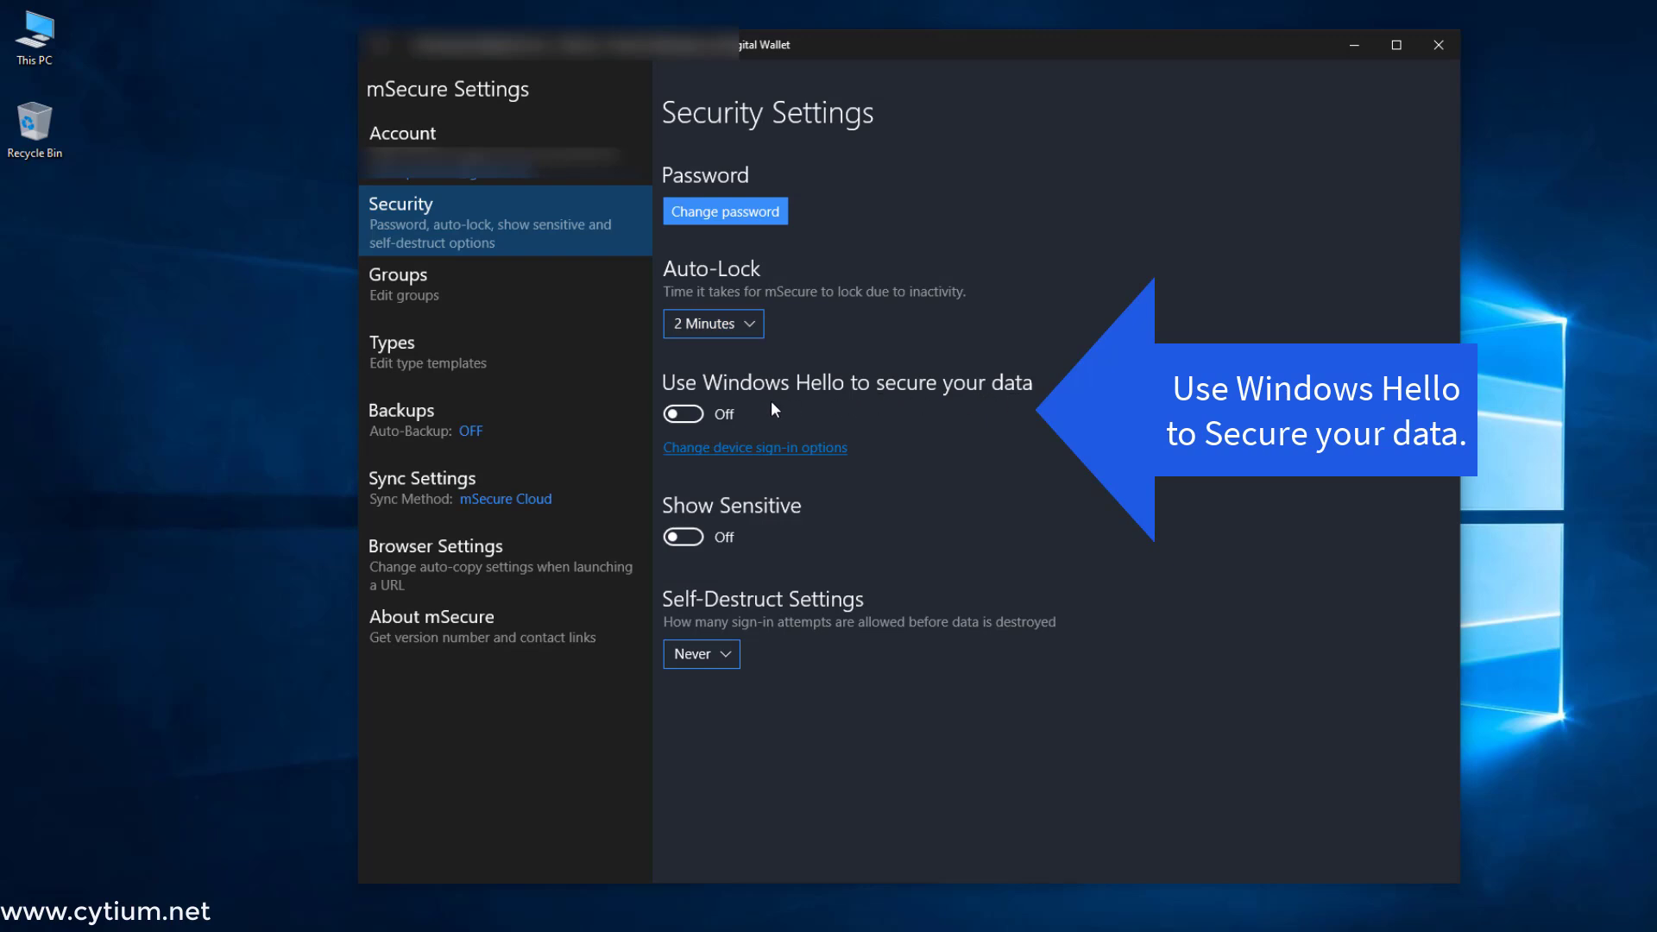
- Enable Windows Hello, dismiss its confirmation, exit Settings and lock the vault
click(685, 413)
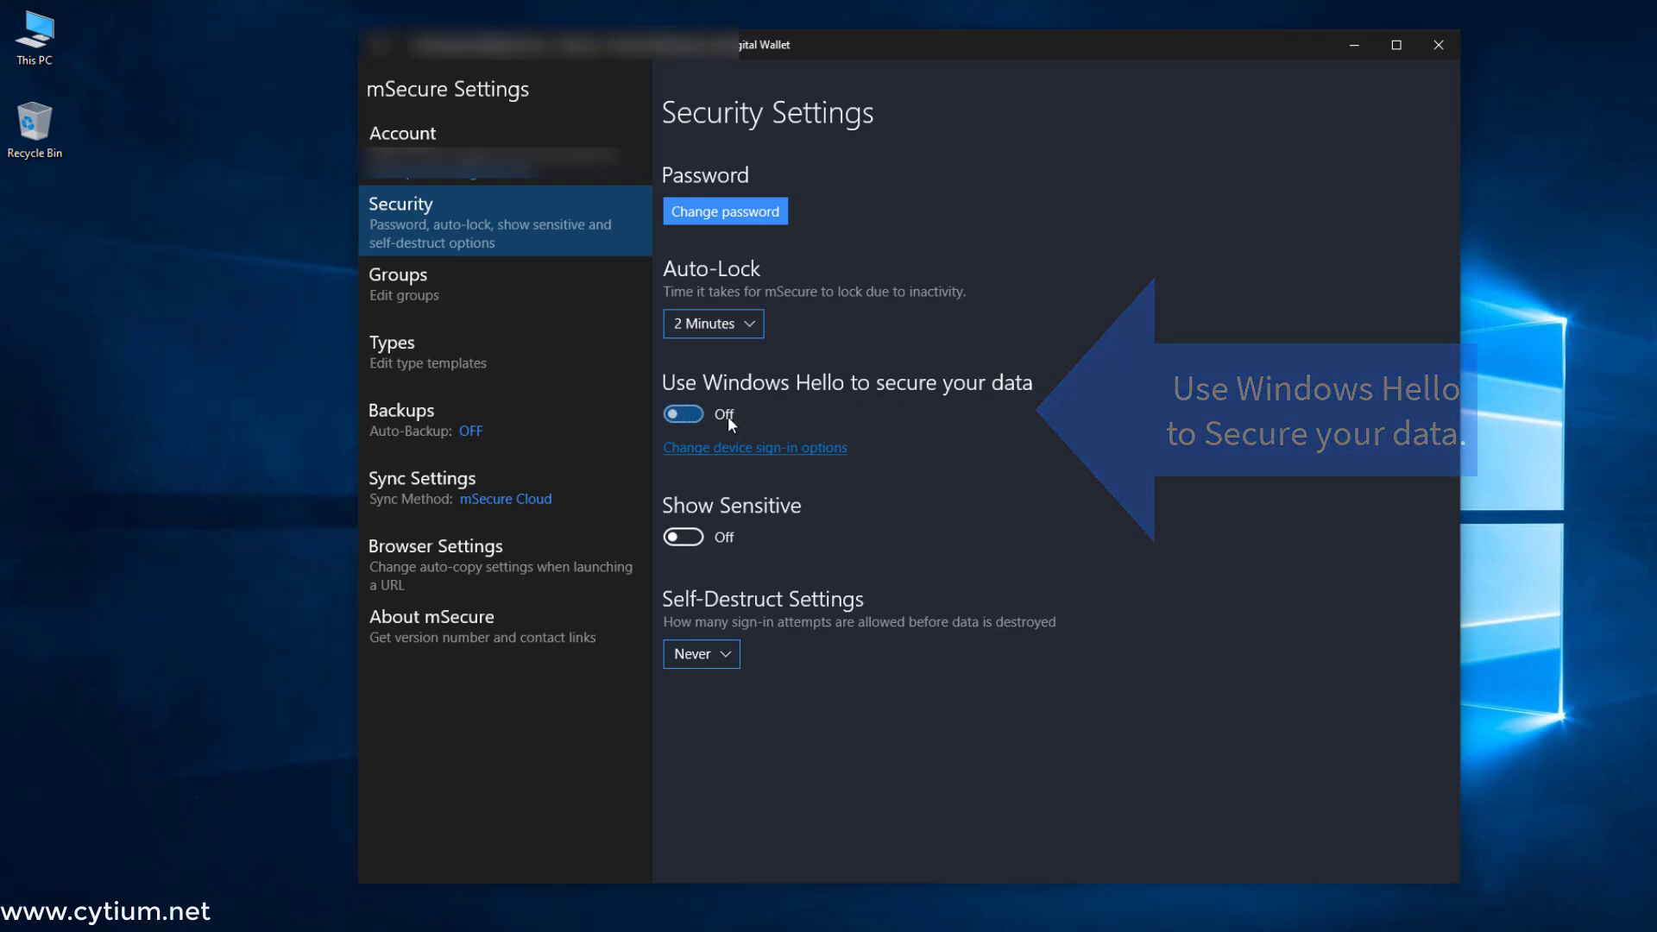
click(723, 415)
click(682, 414)
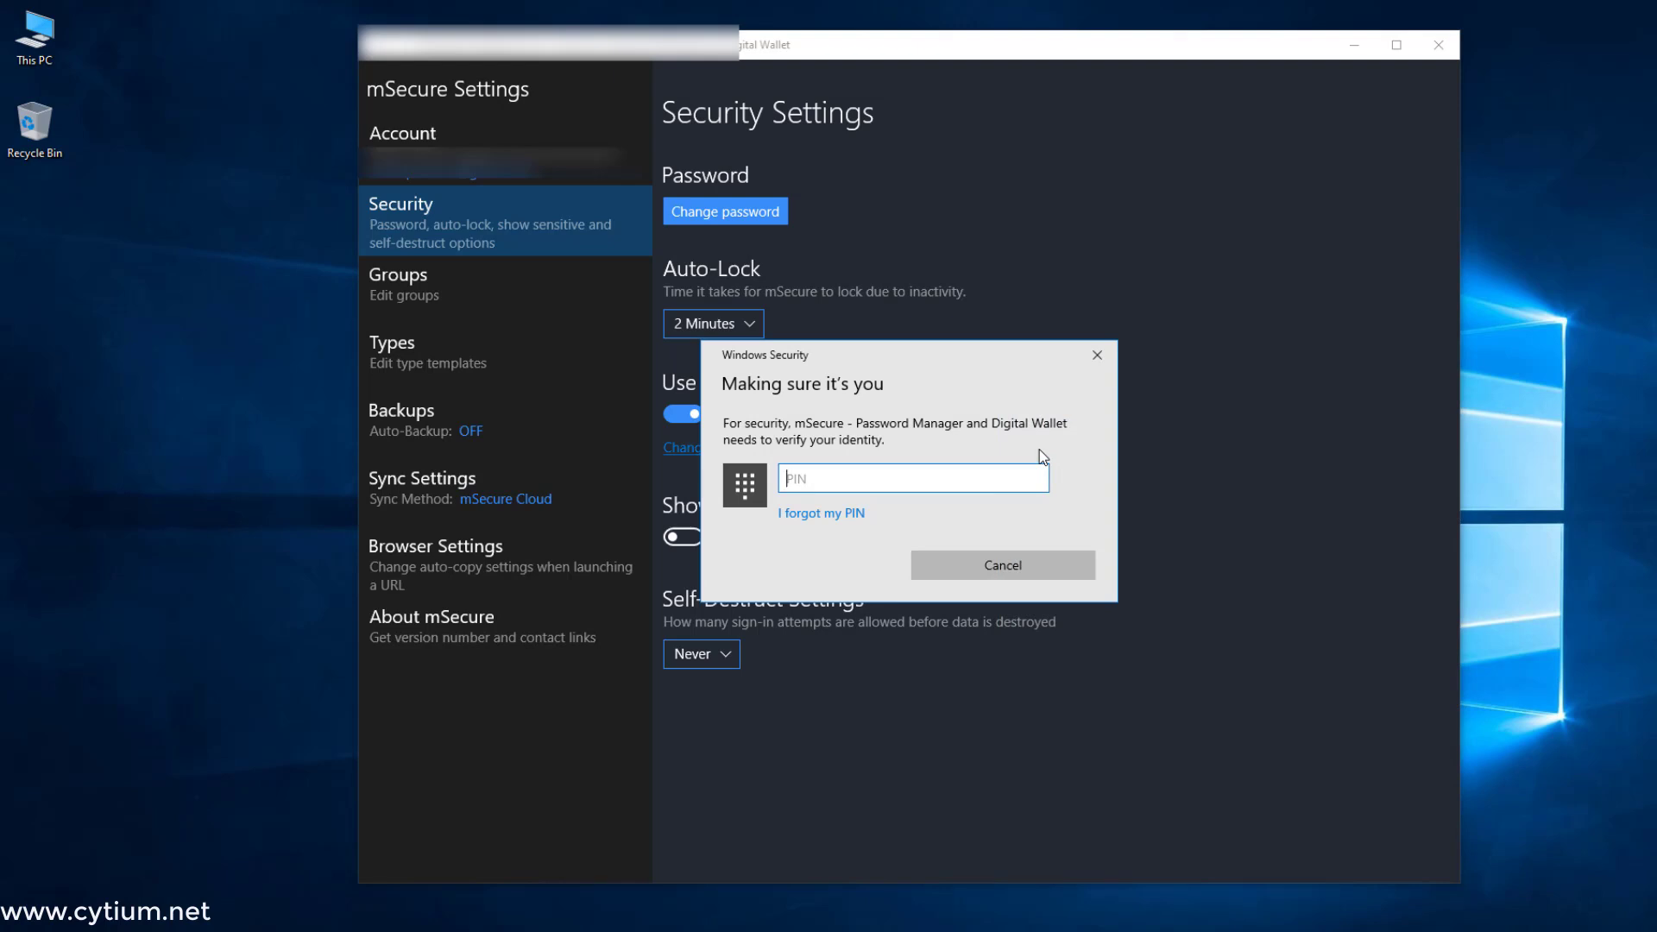
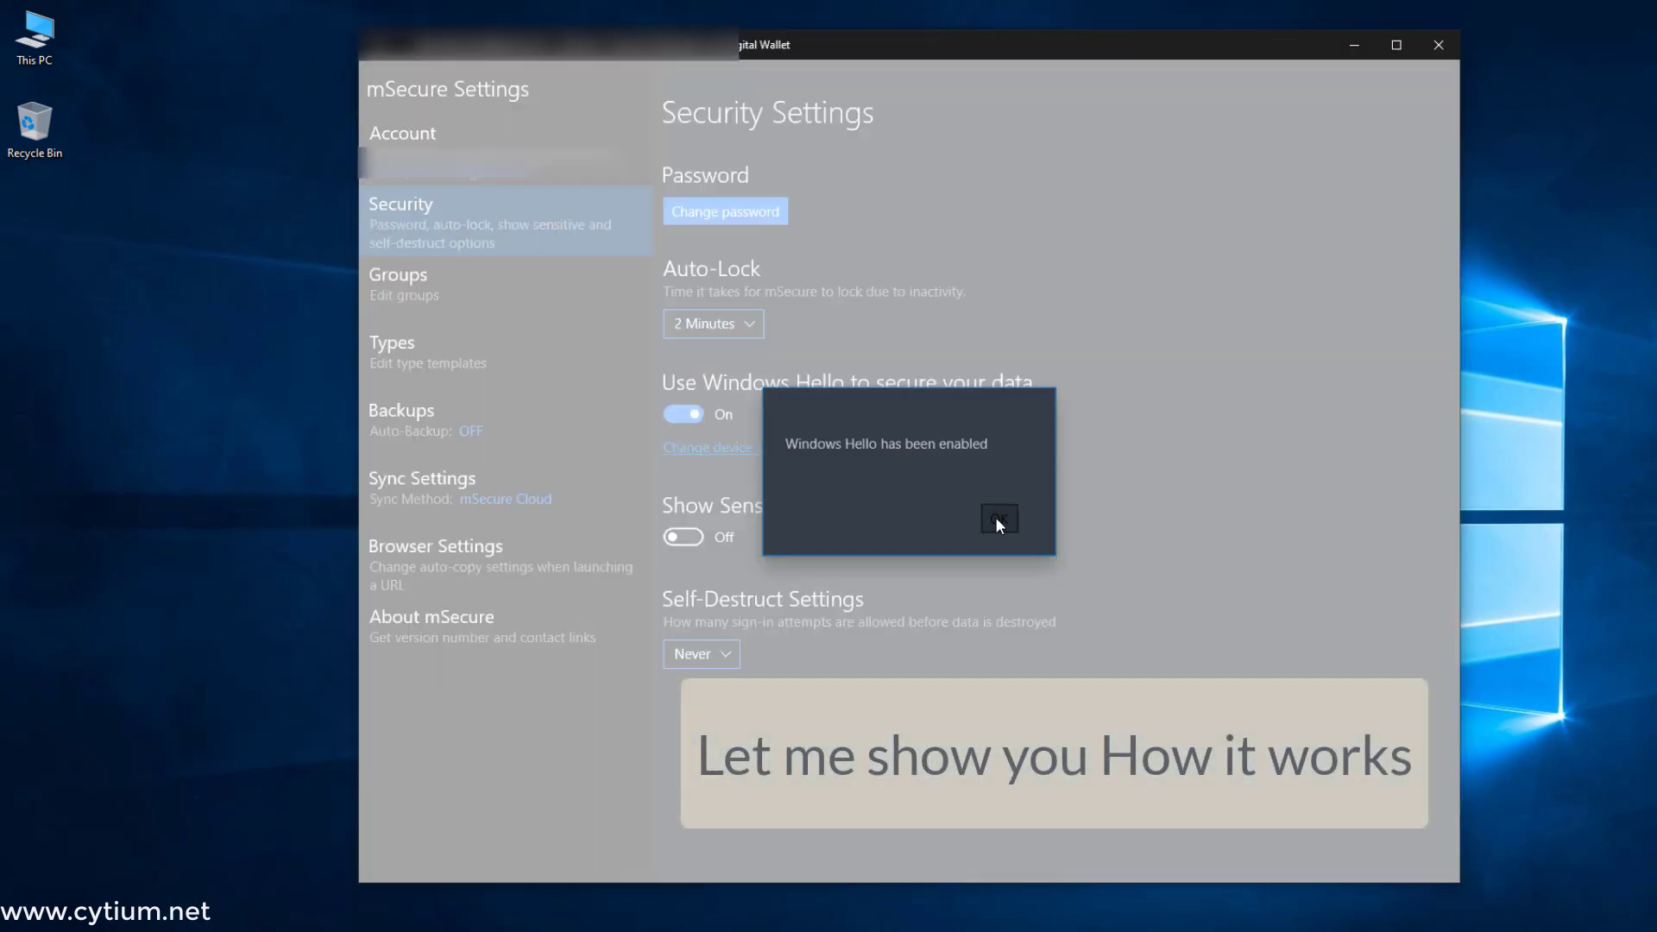
click(997, 517)
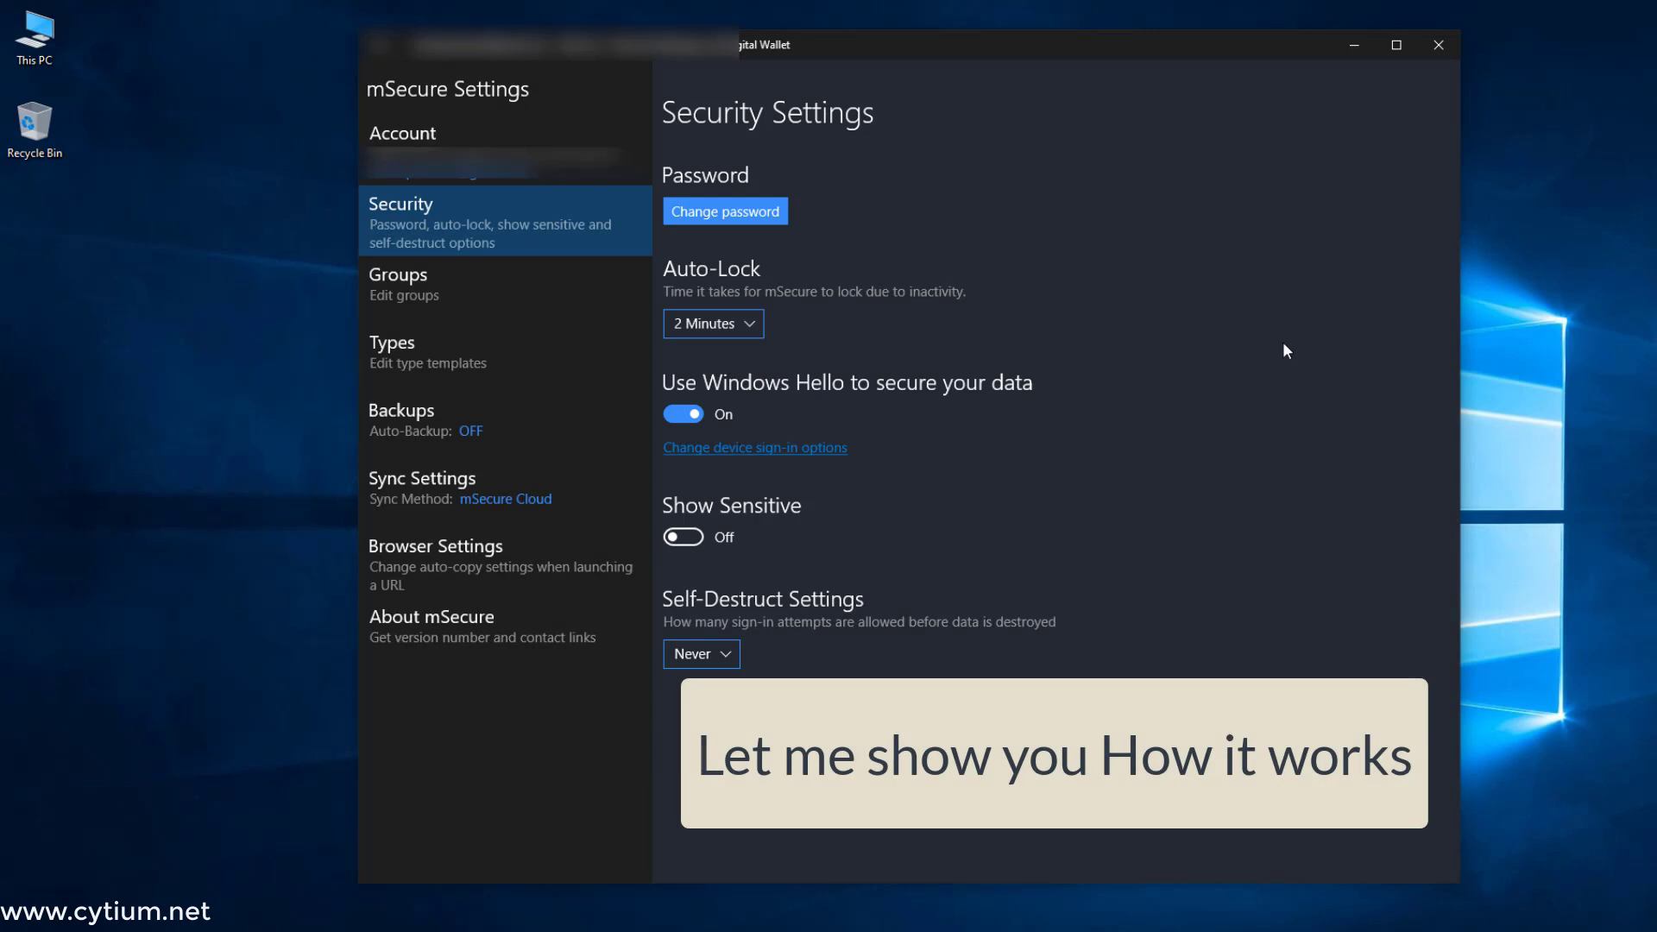
click(367, 56)
click(472, 870)
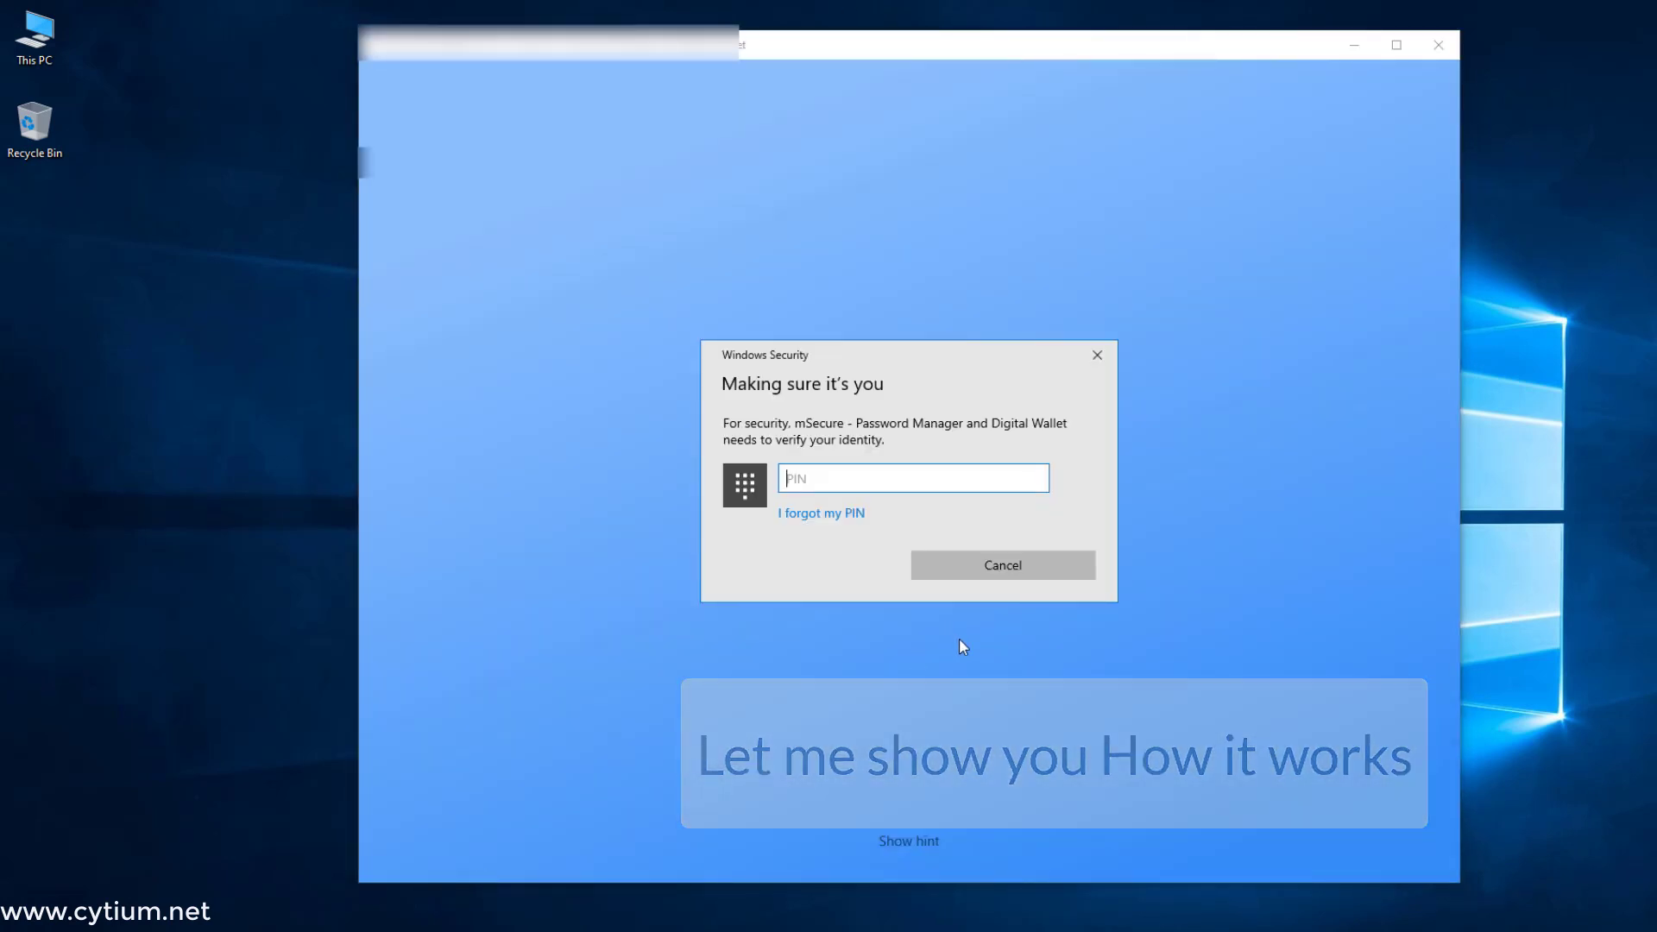
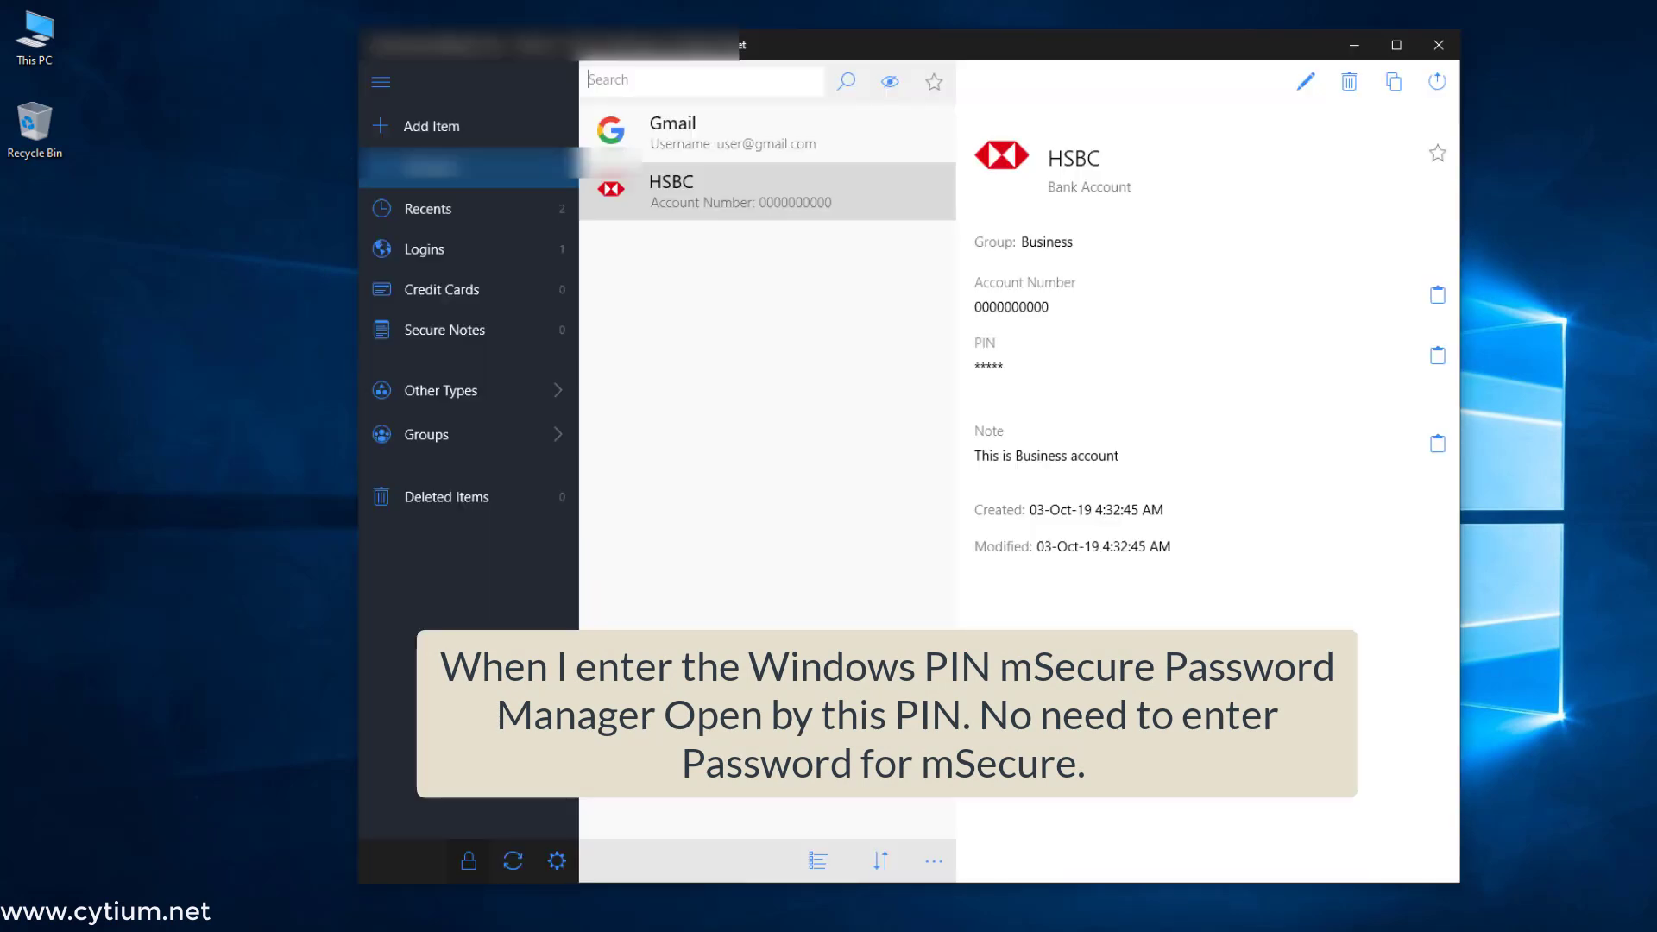
- Switch Windows Hello off under Security settings and acknowledge the disabled message
click(560, 866)
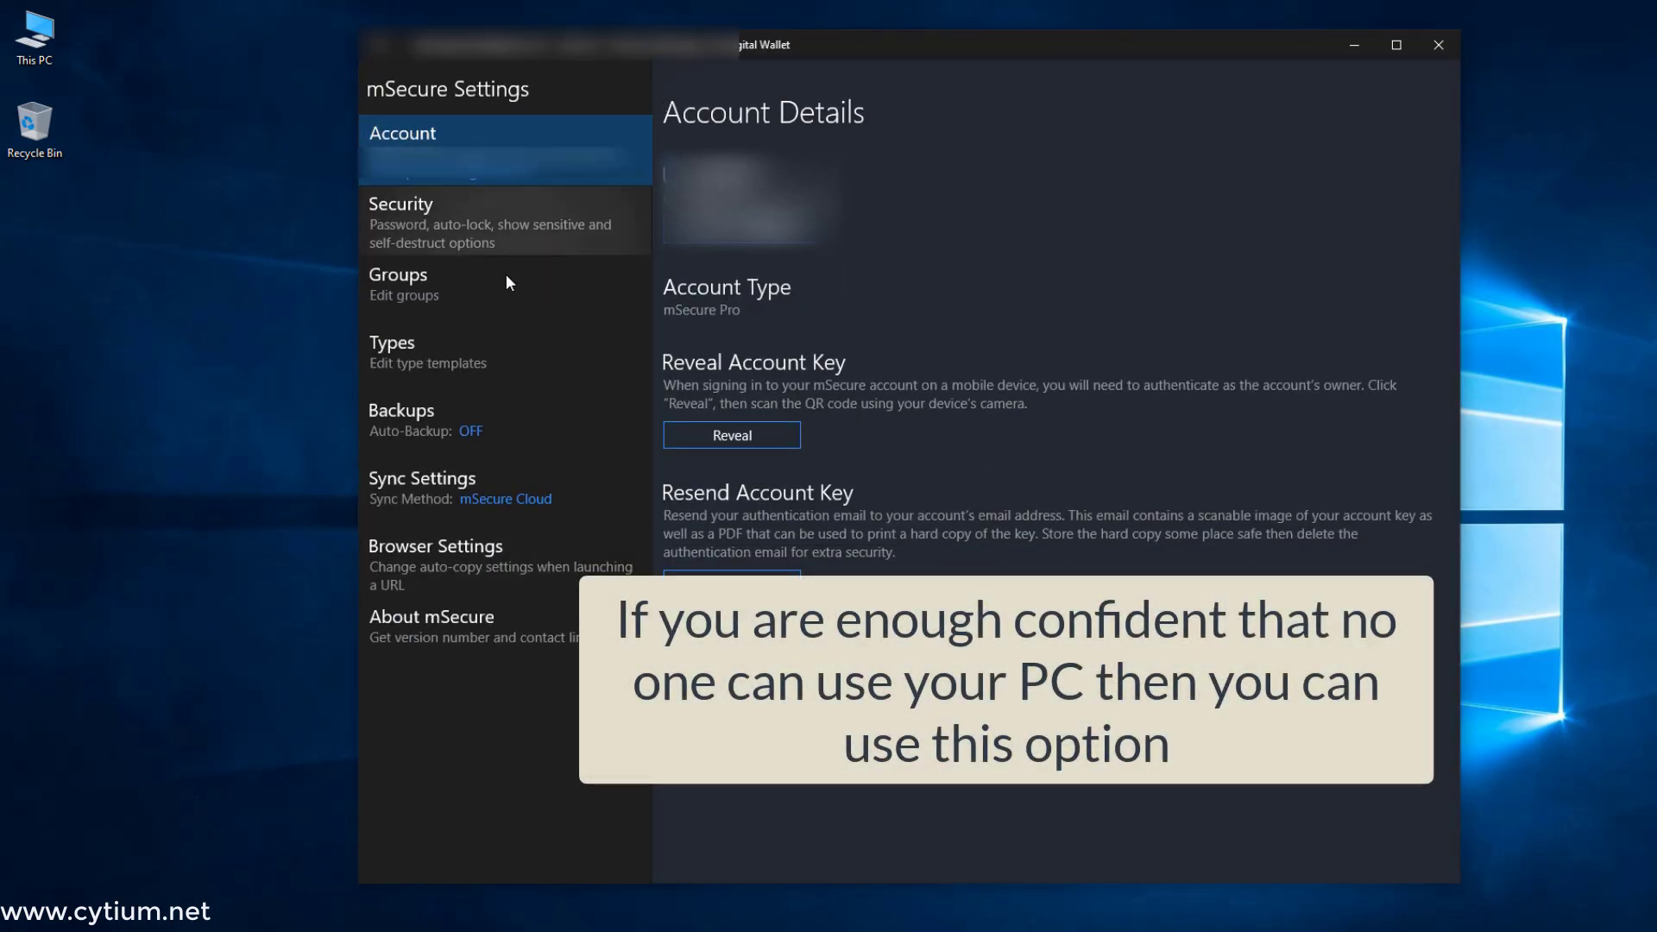
click(447, 240)
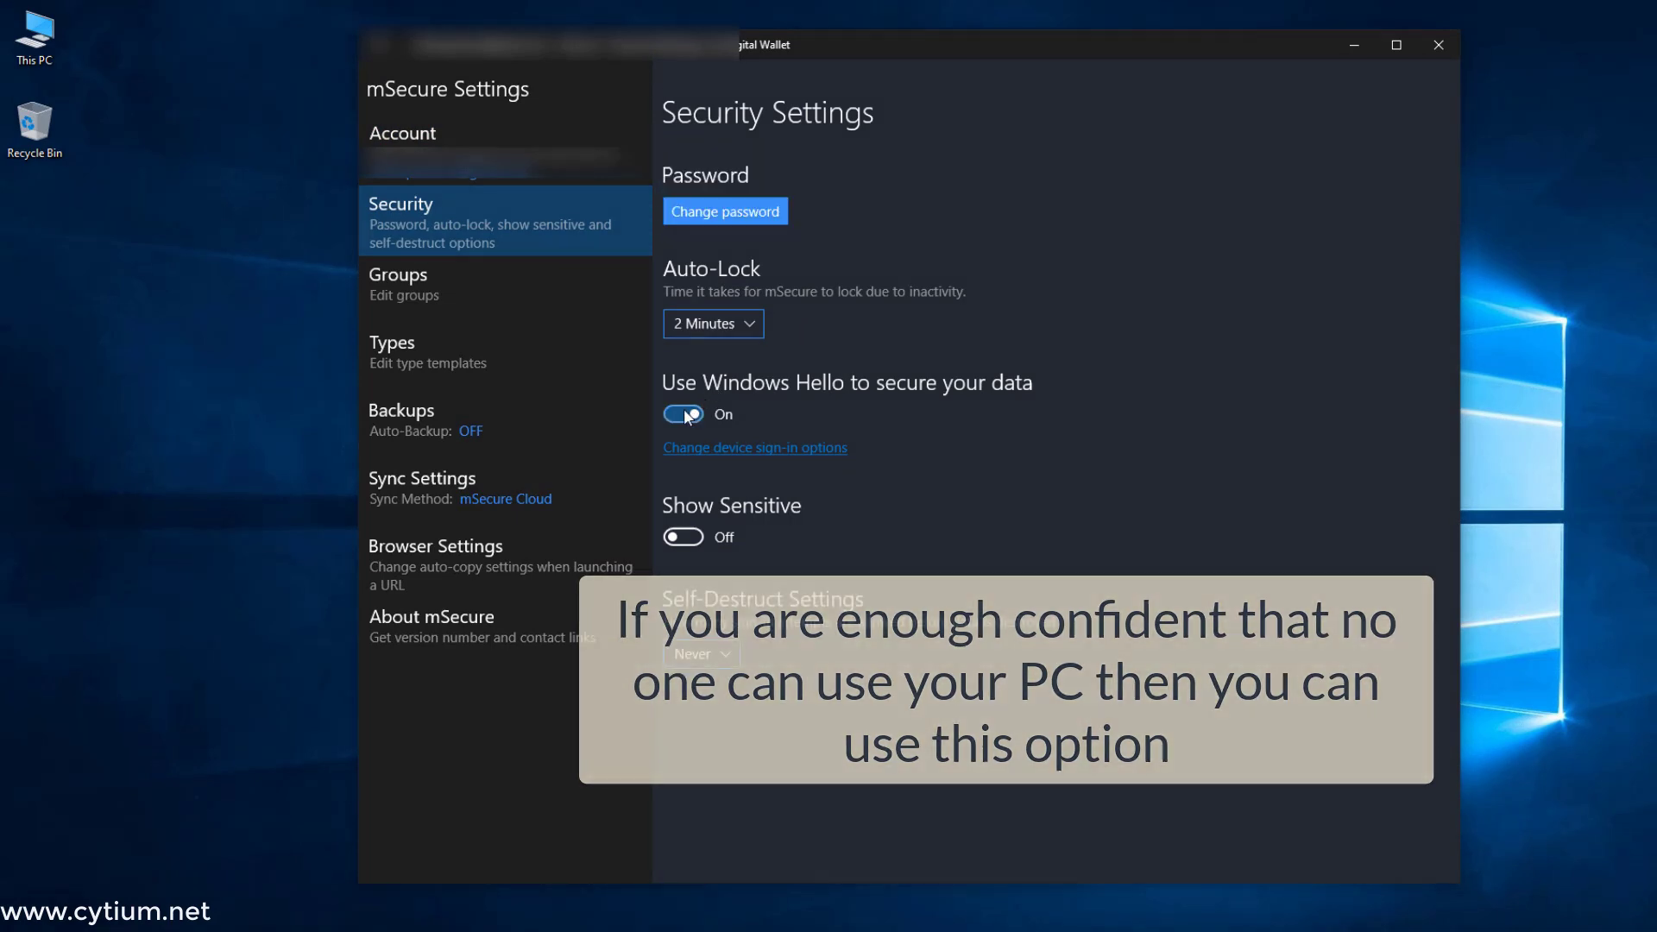
click(683, 415)
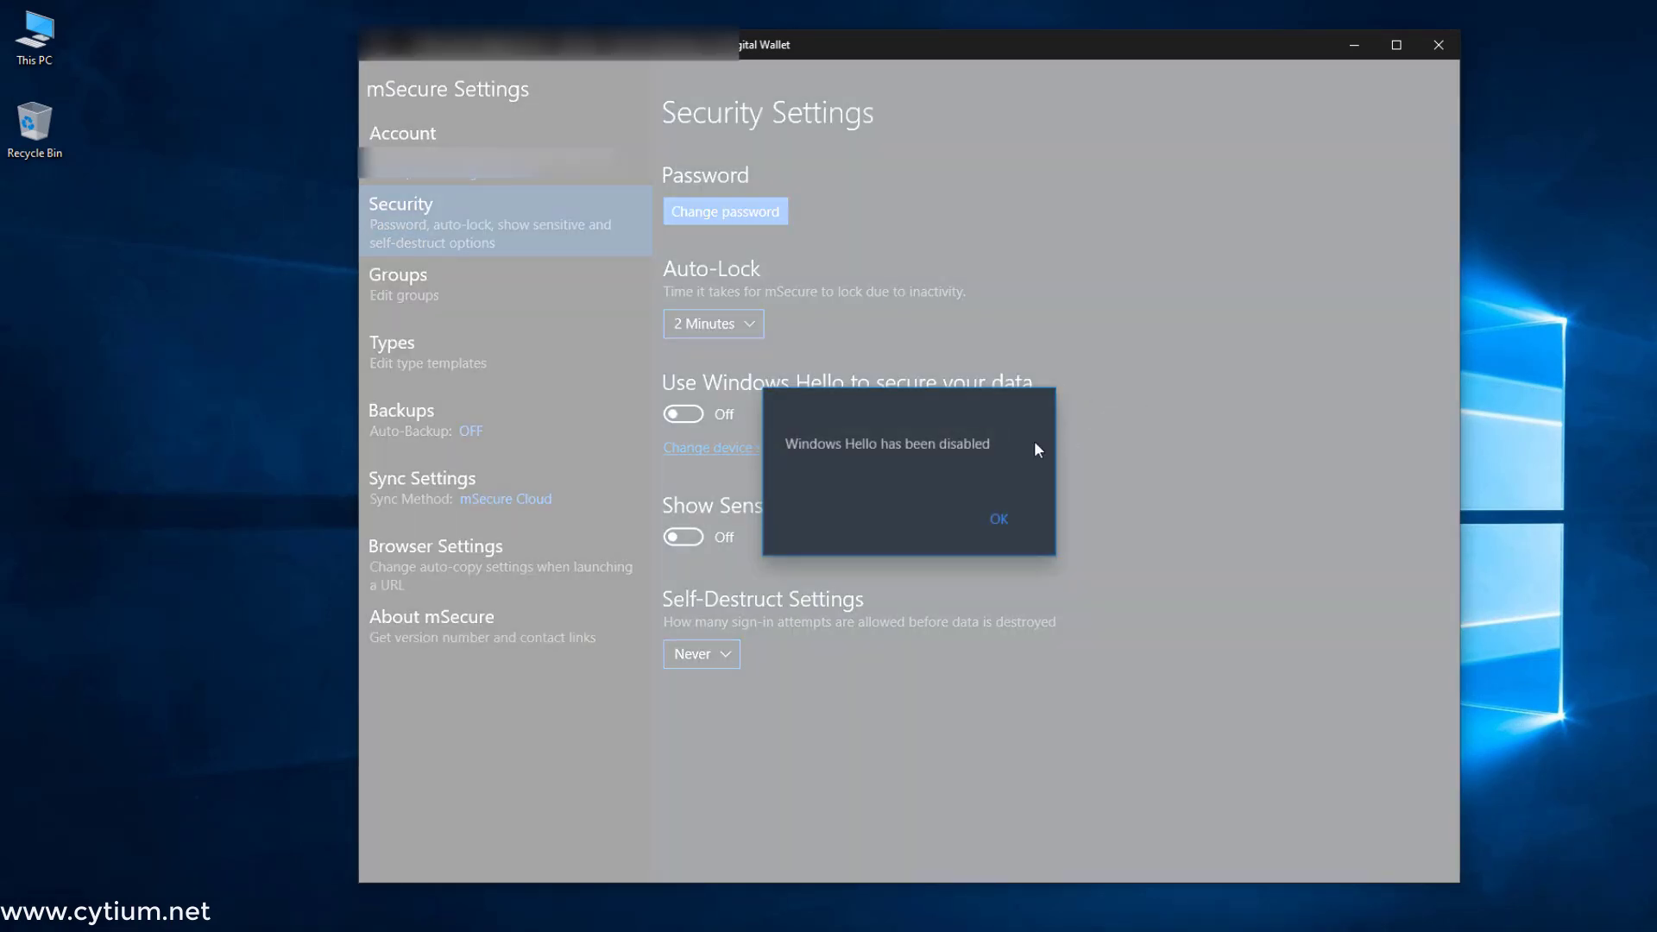
click(1000, 519)
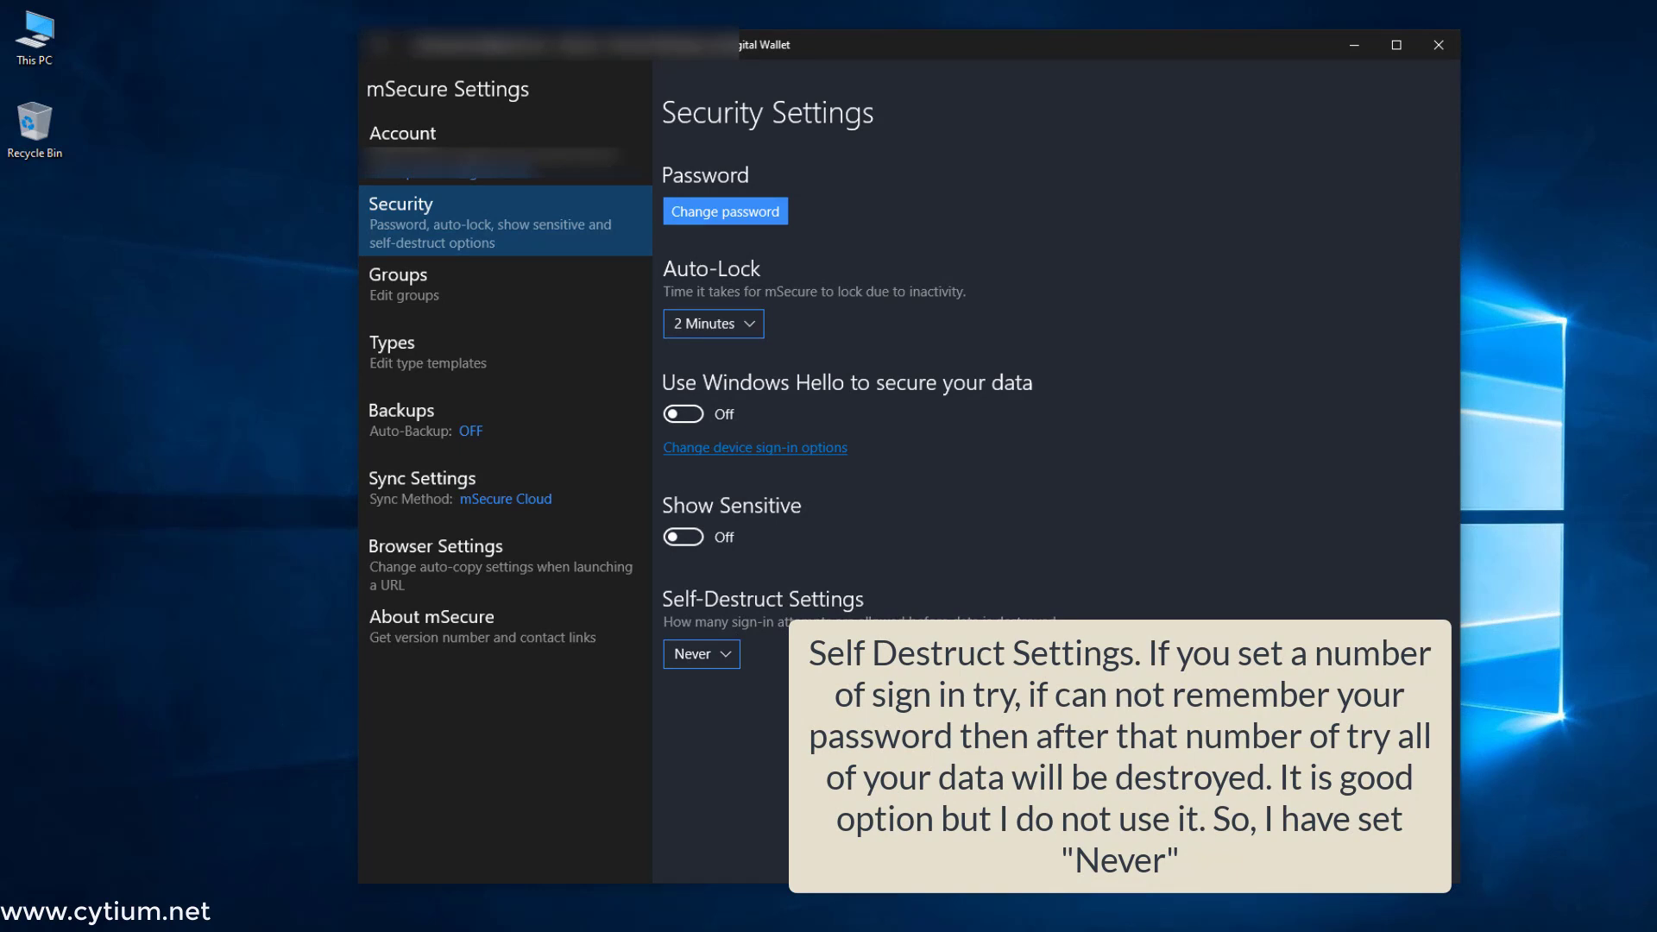
click(729, 655)
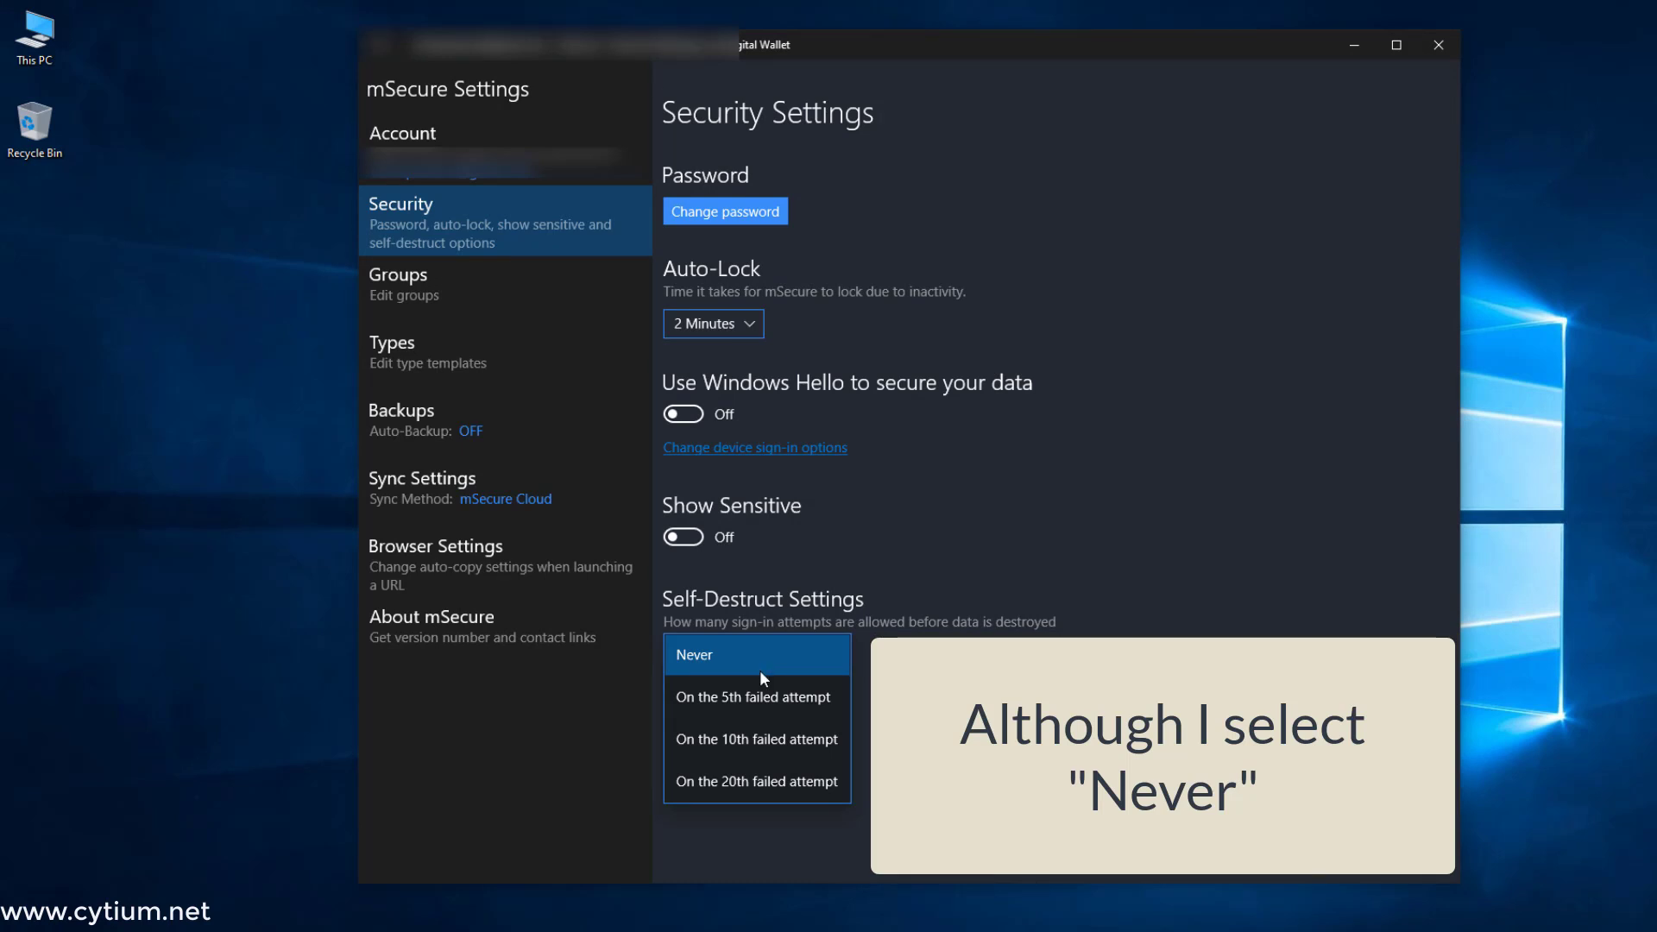
click(750, 697)
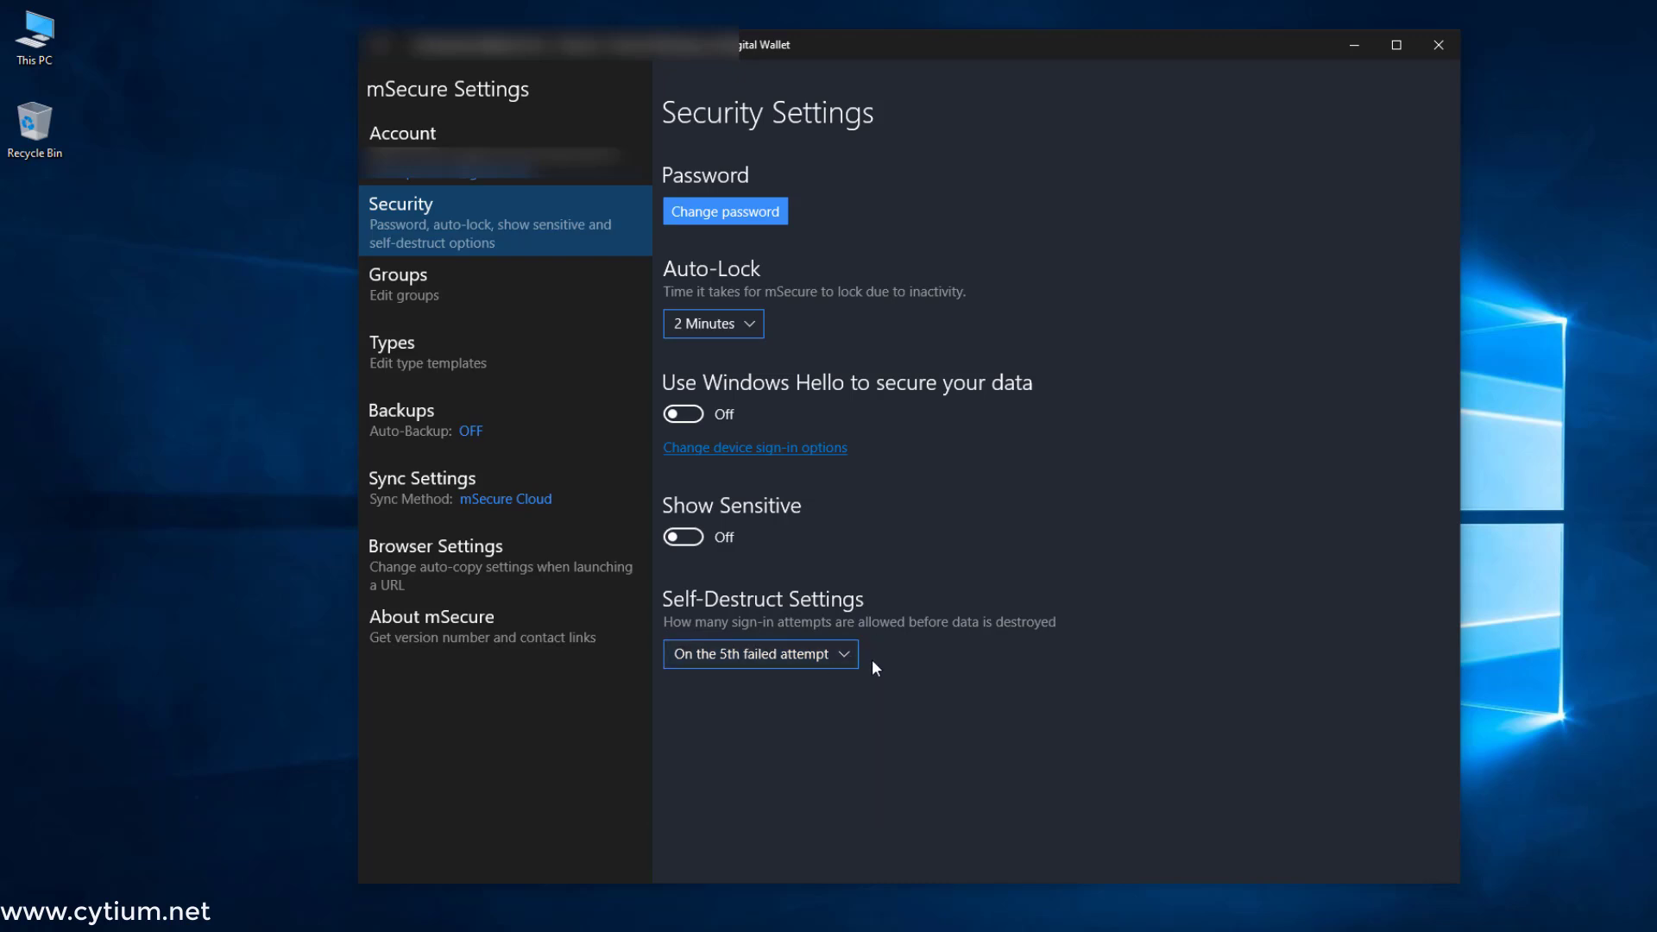
click(846, 651)
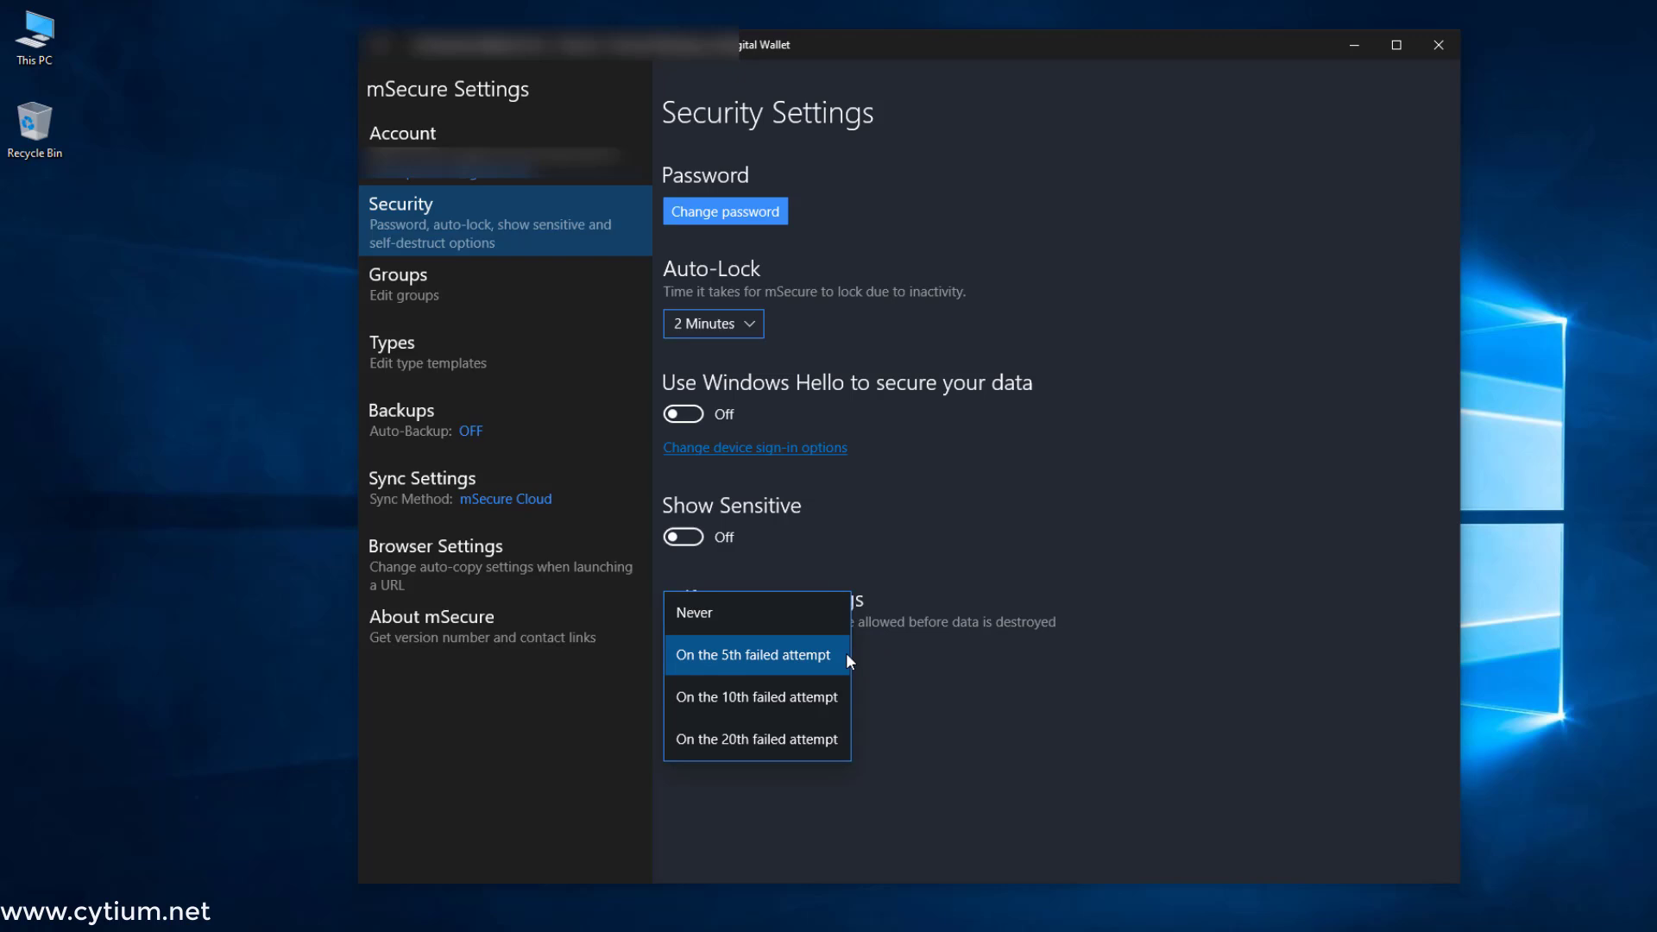
click(748, 611)
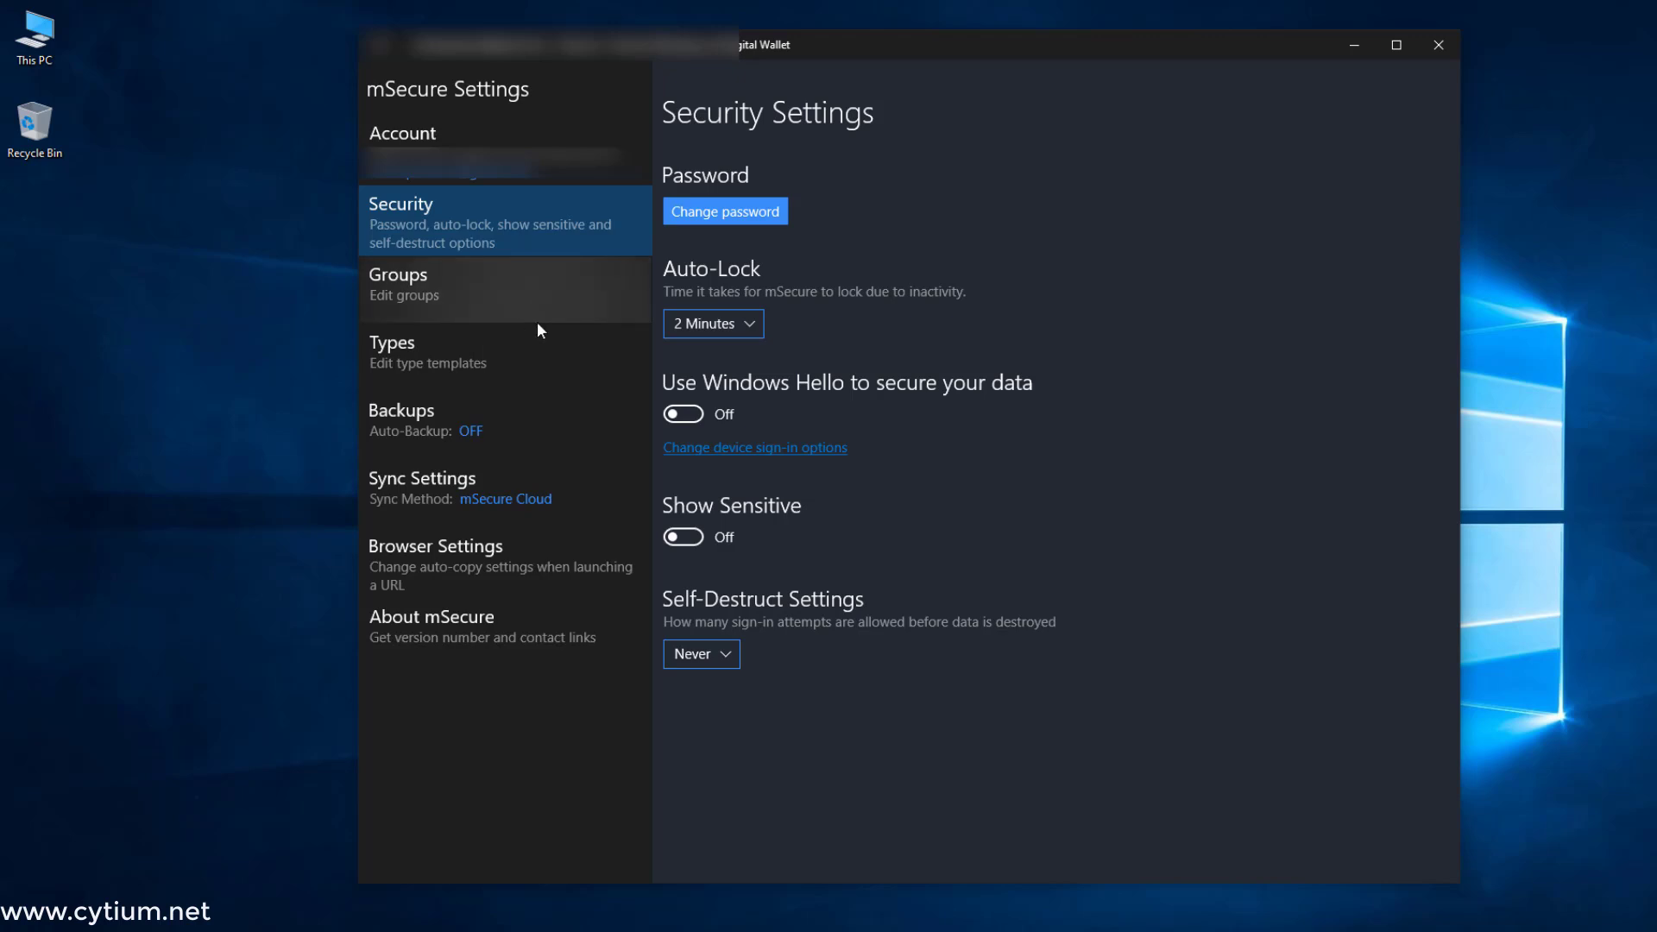
- Start a new group from the Groups list, then cancel without creating it
click(493, 294)
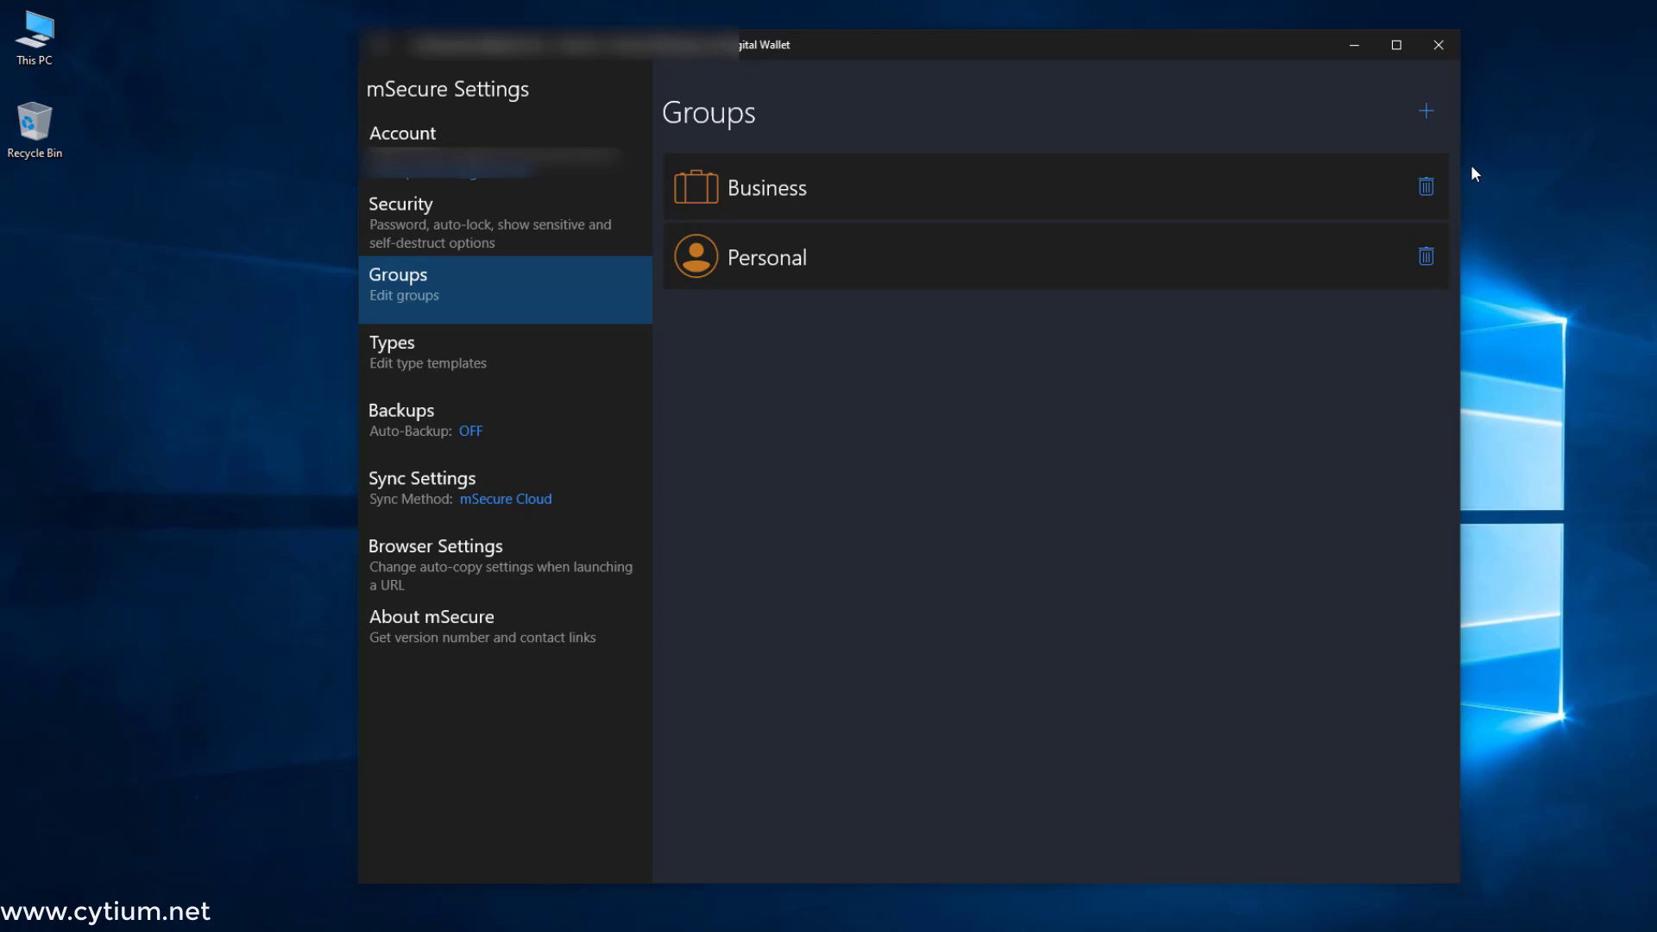
click(1427, 113)
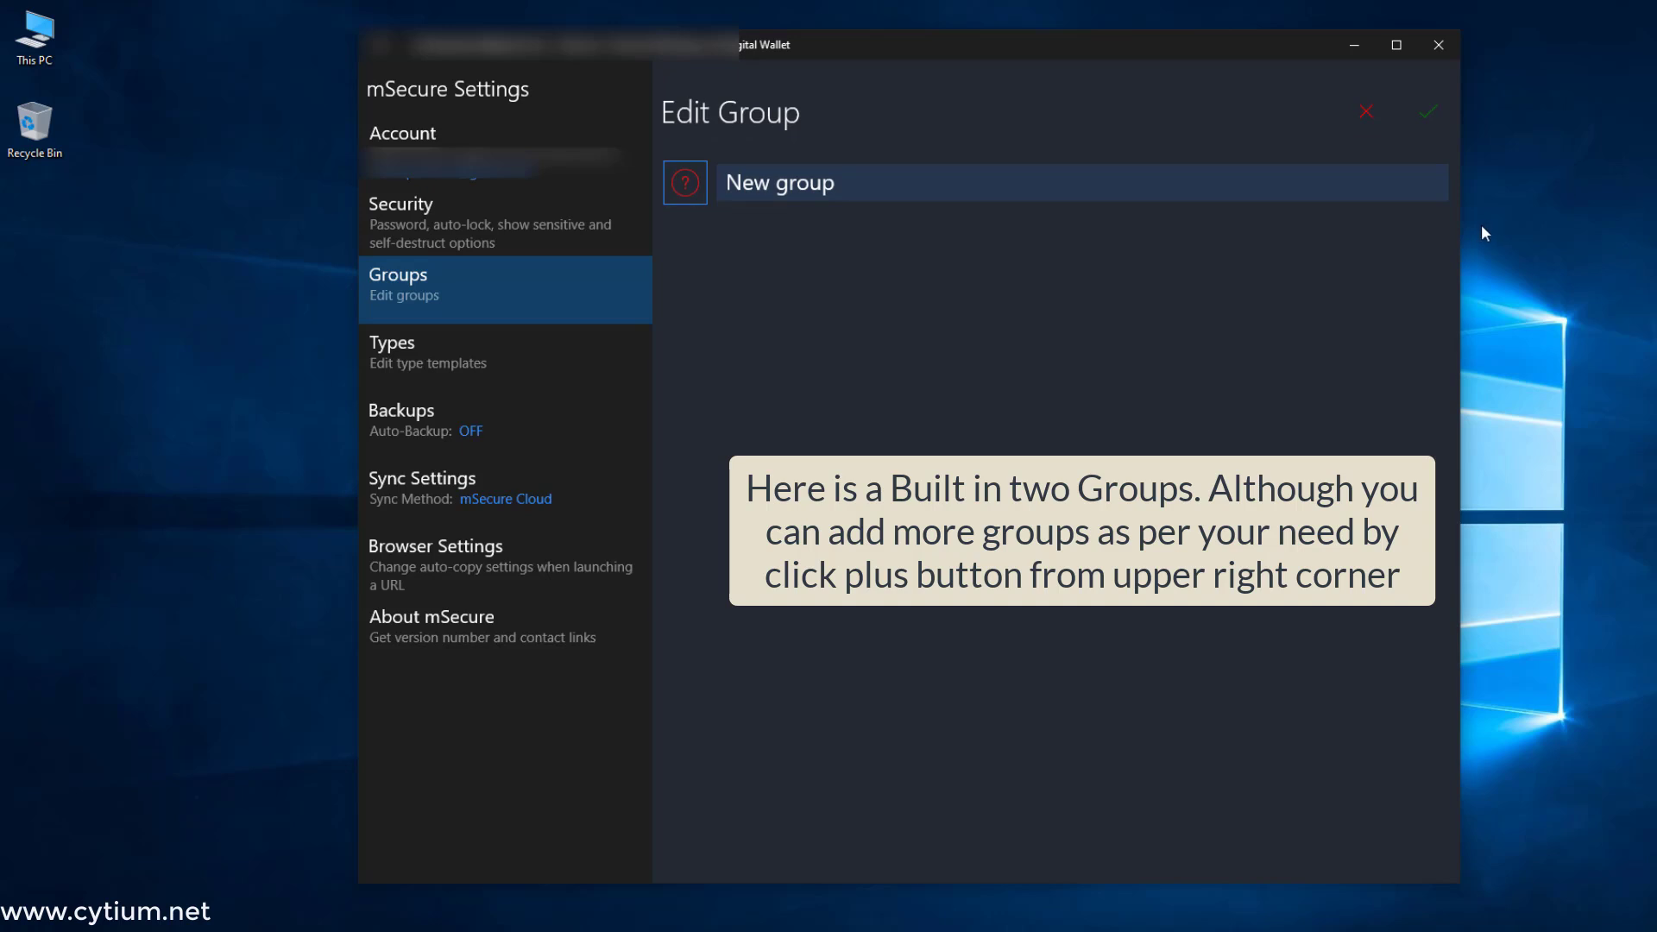
click(1367, 111)
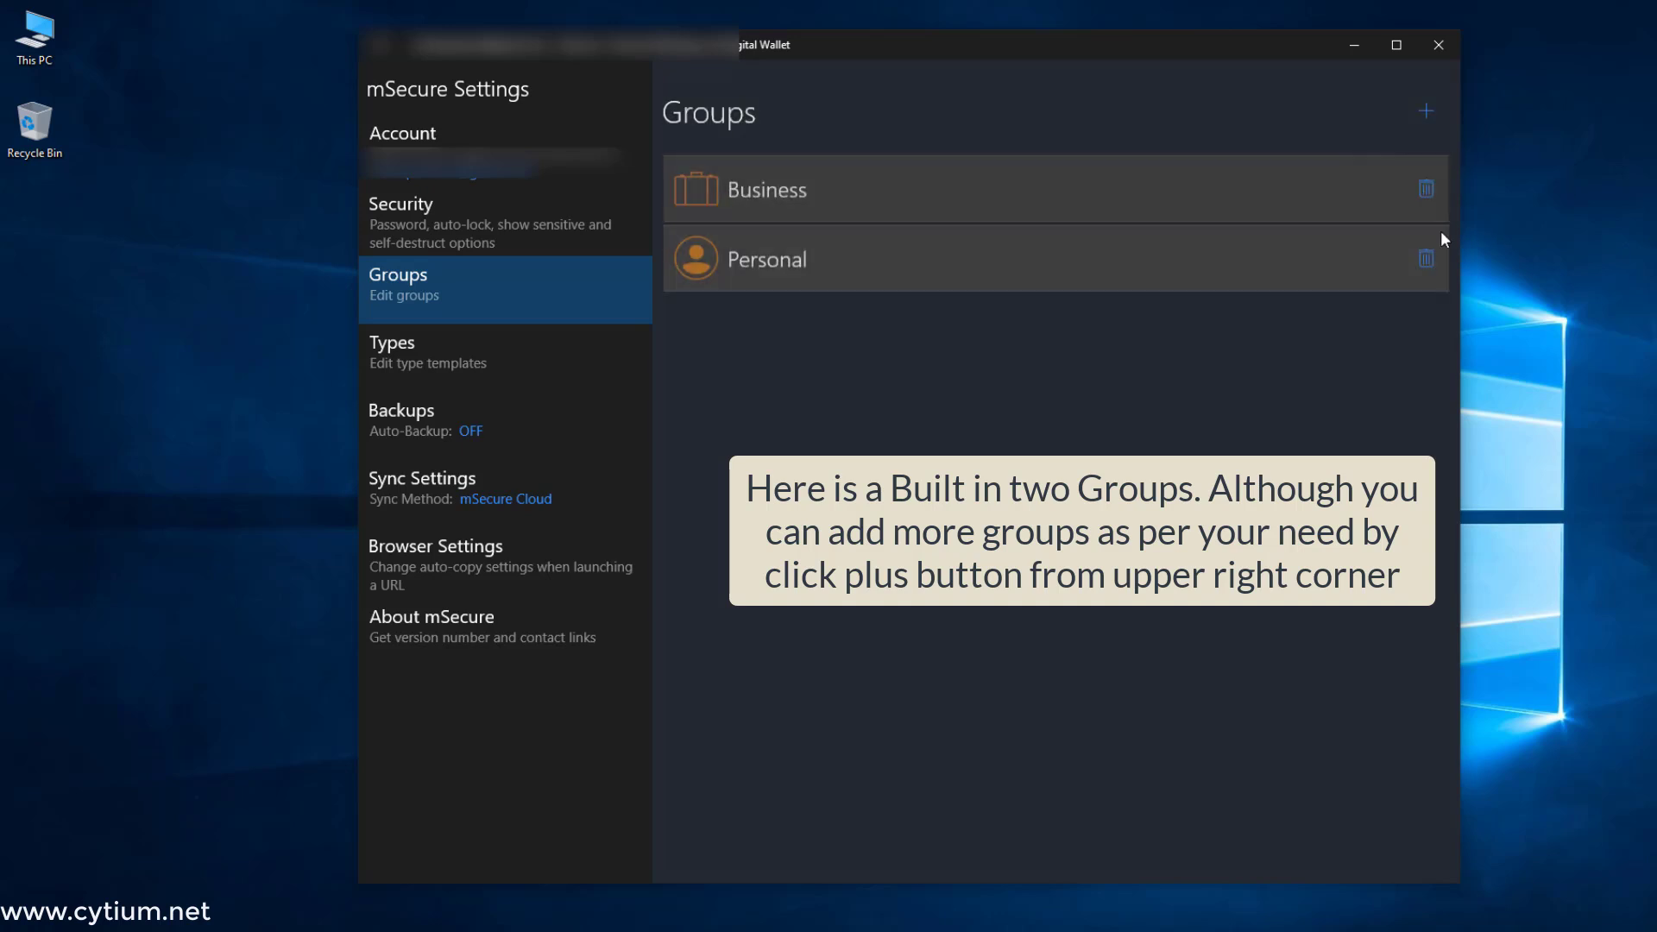
- Start a new item type from the Types list, then cancel without saving
click(462, 348)
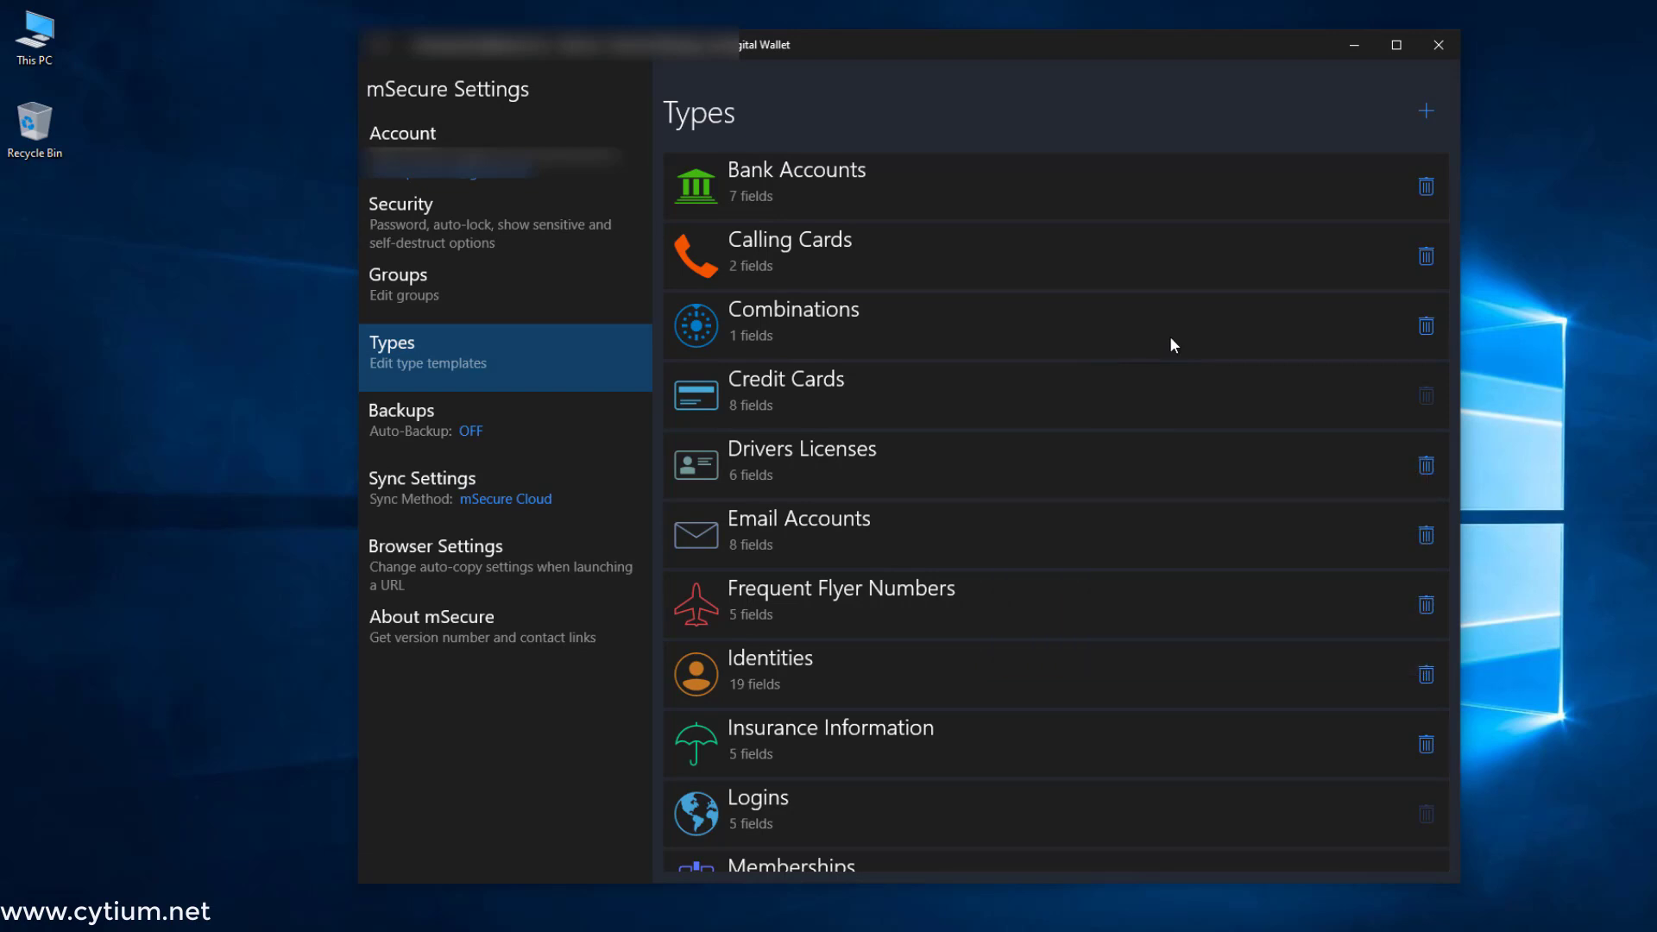
click(1423, 110)
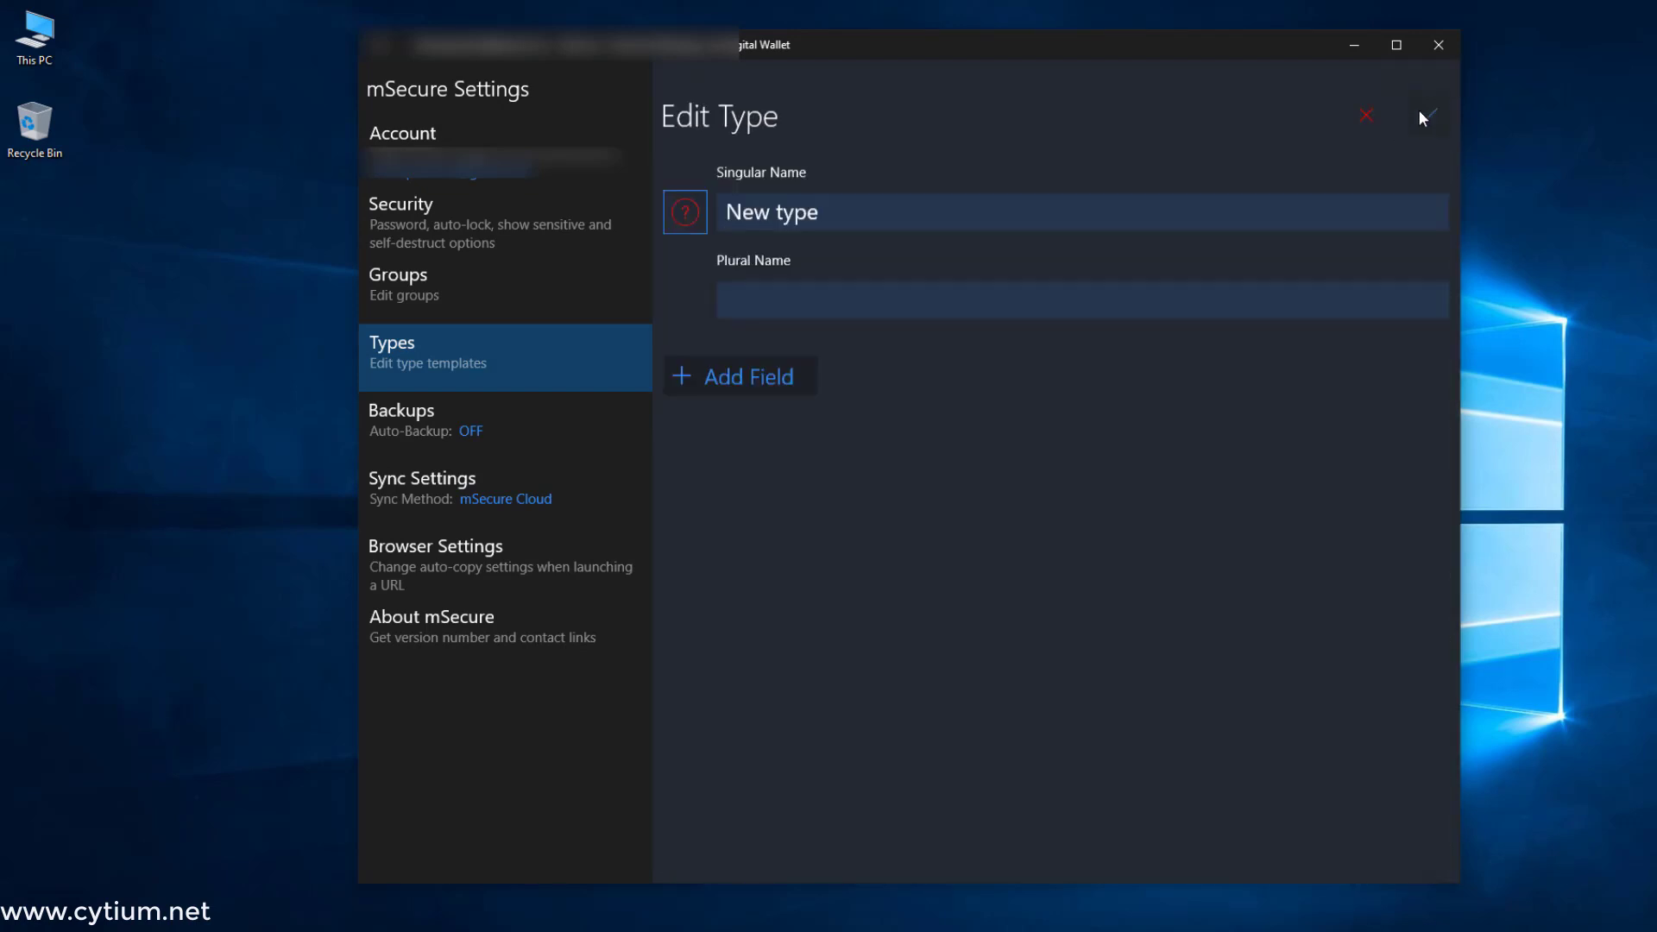
click(1362, 115)
click(427, 421)
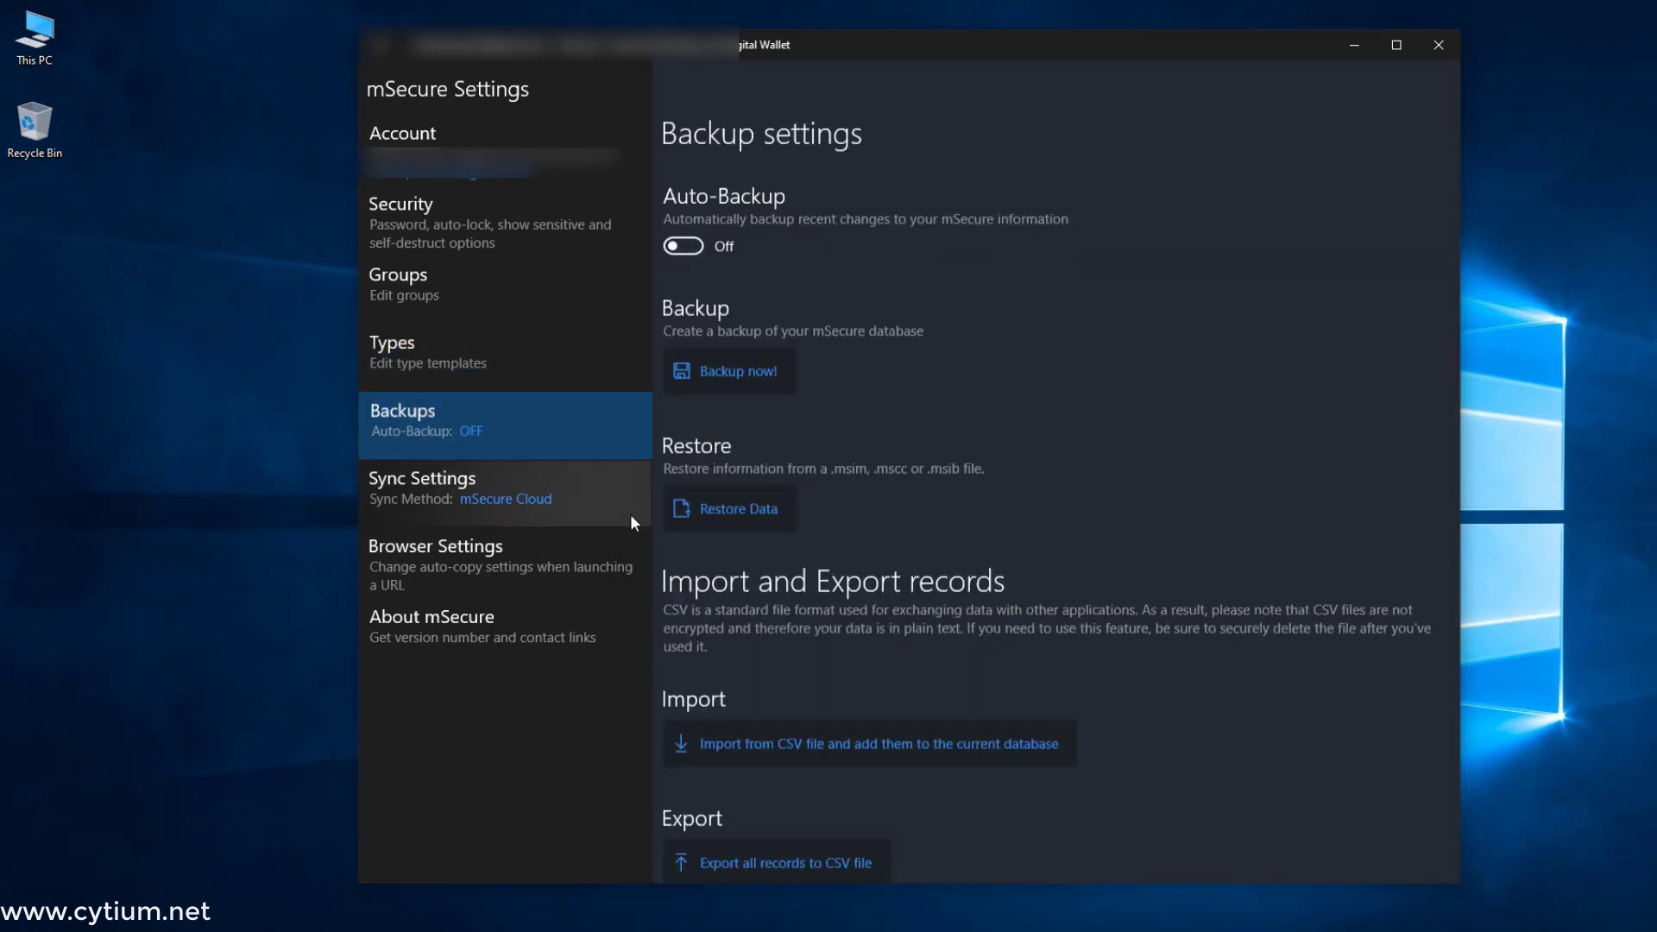
scroll(776, 473, down, 1)
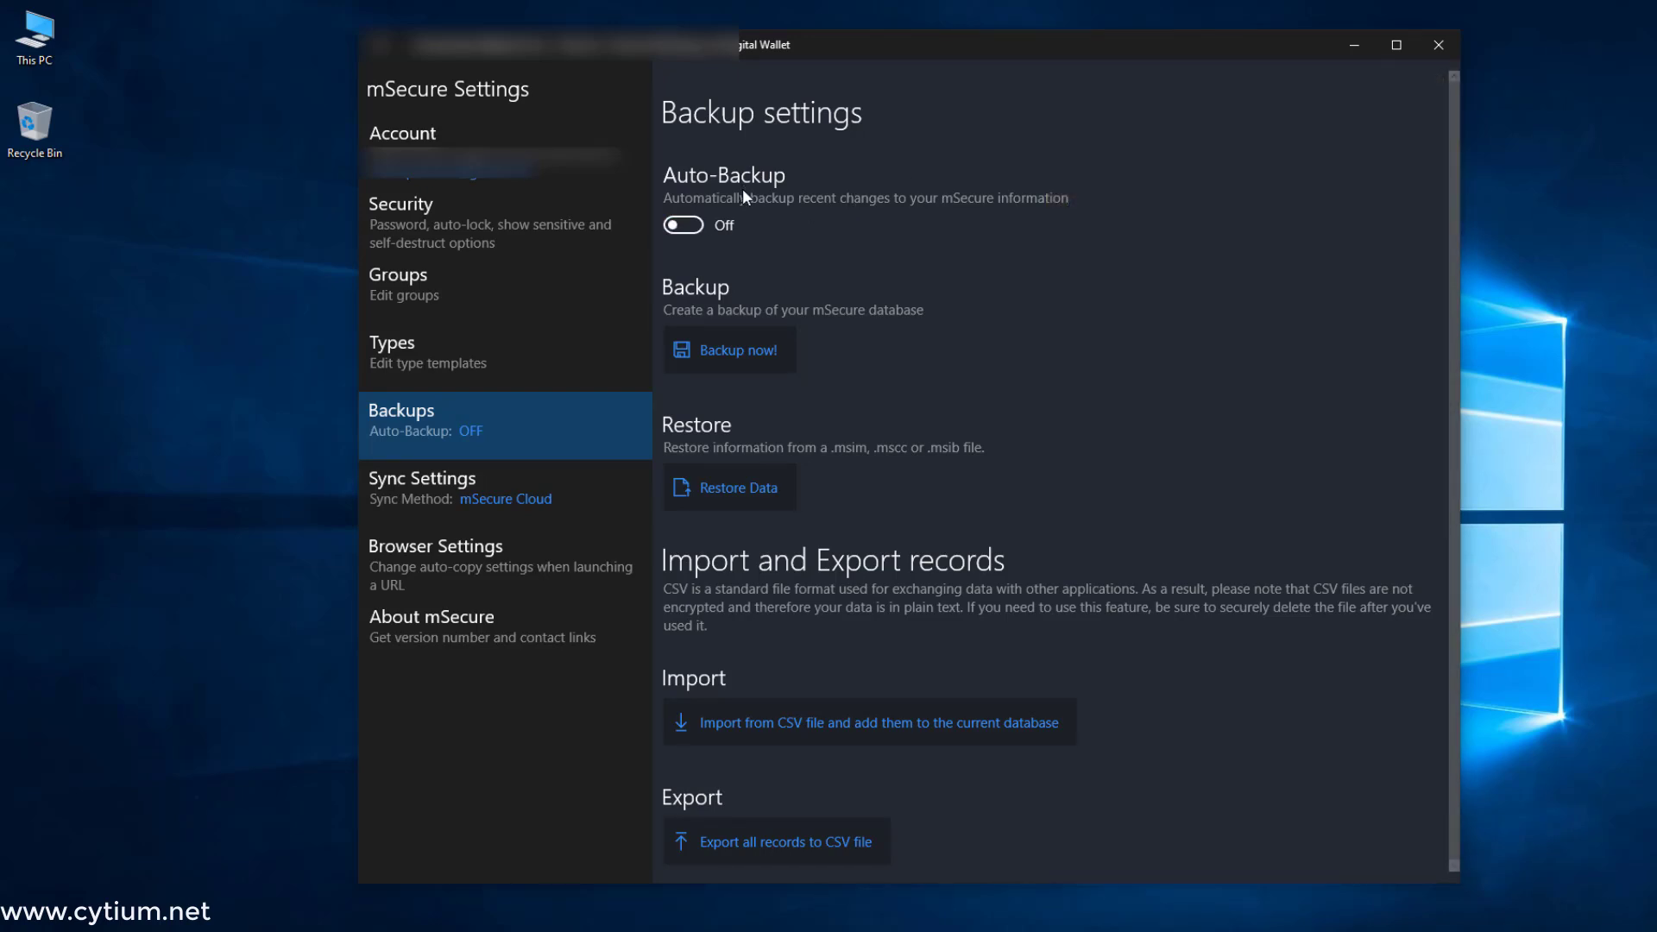
click(695, 225)
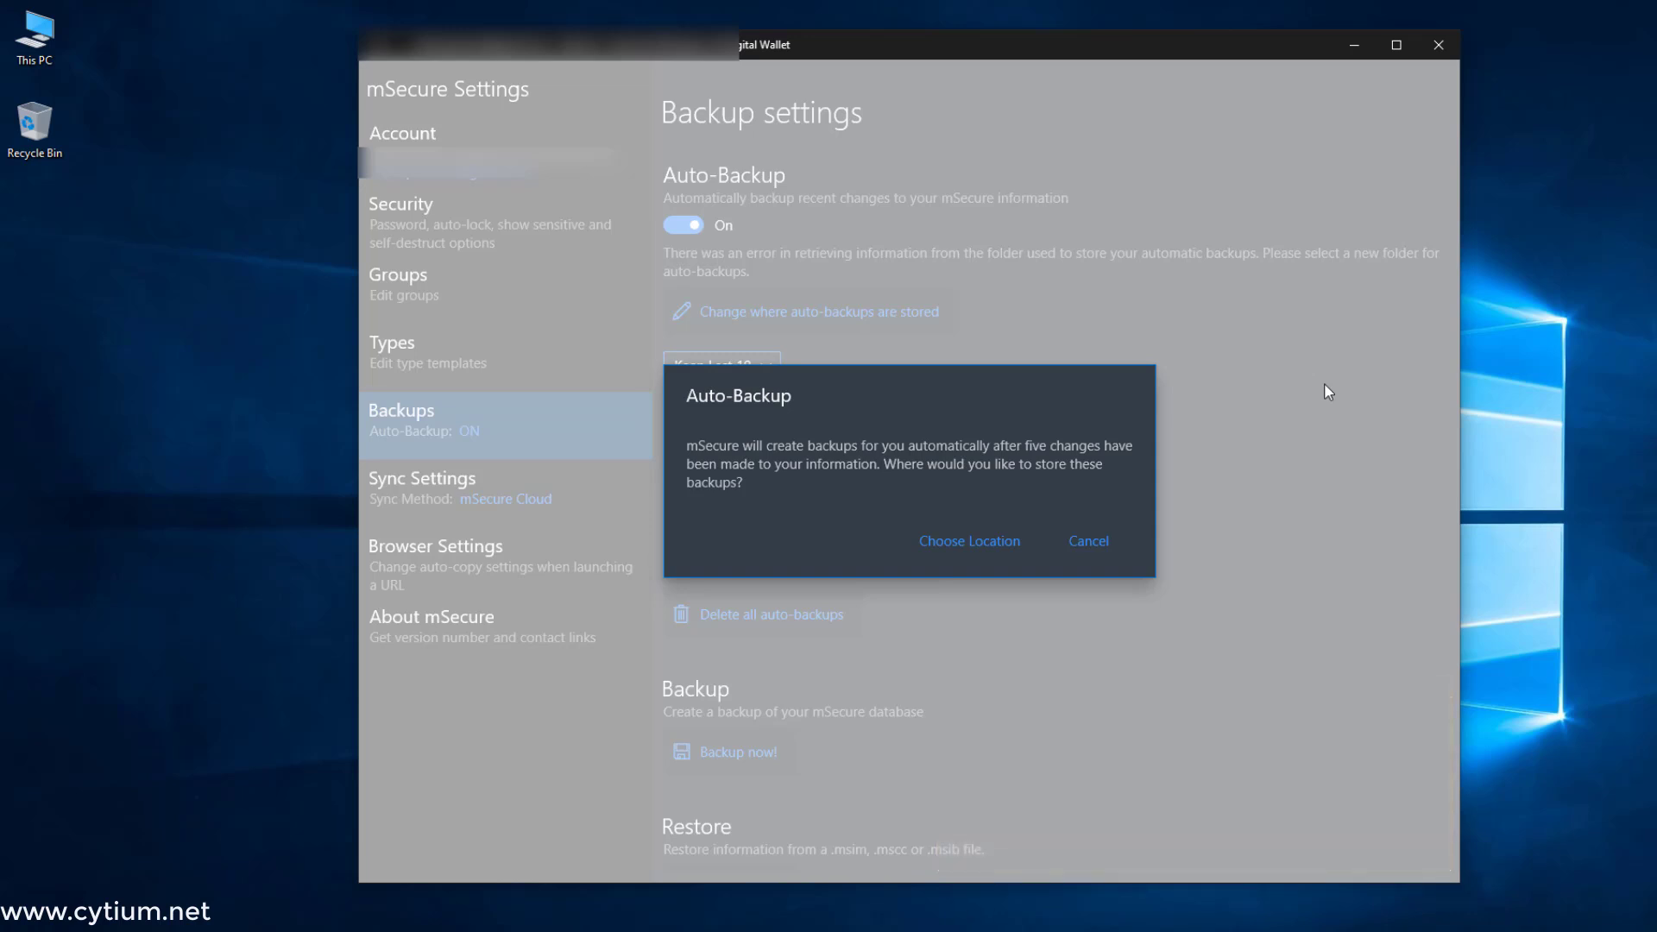
click(1101, 544)
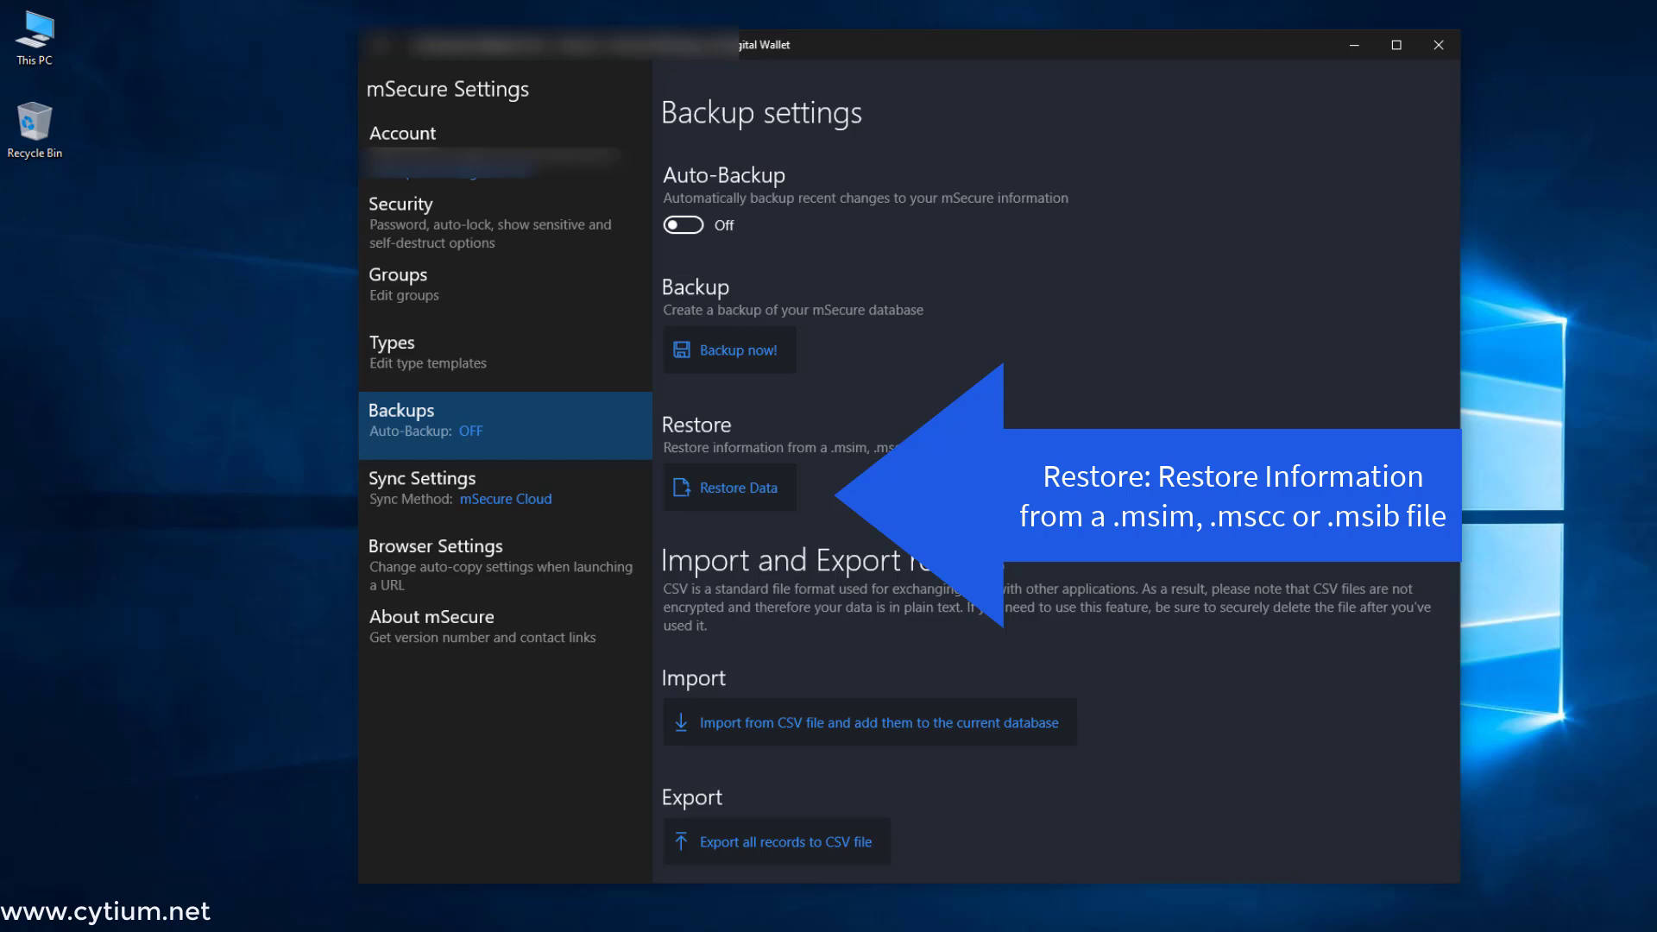
- Keep mSecure Cloud as the sync method, then leave settings for the vault
click(479, 517)
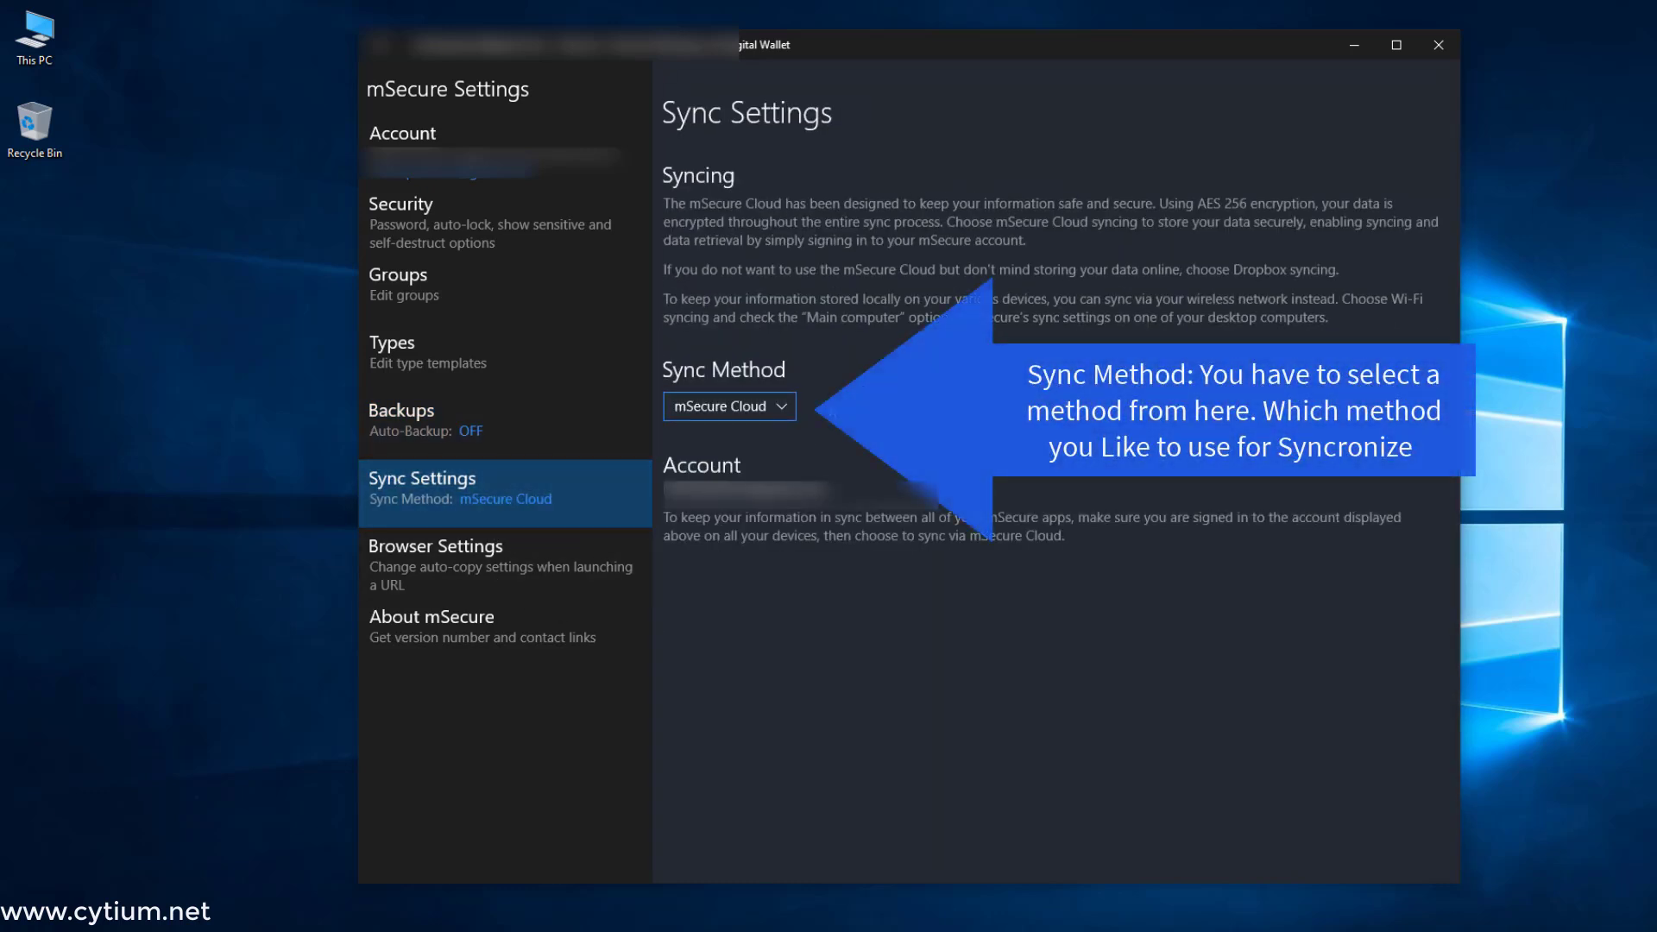
click(783, 409)
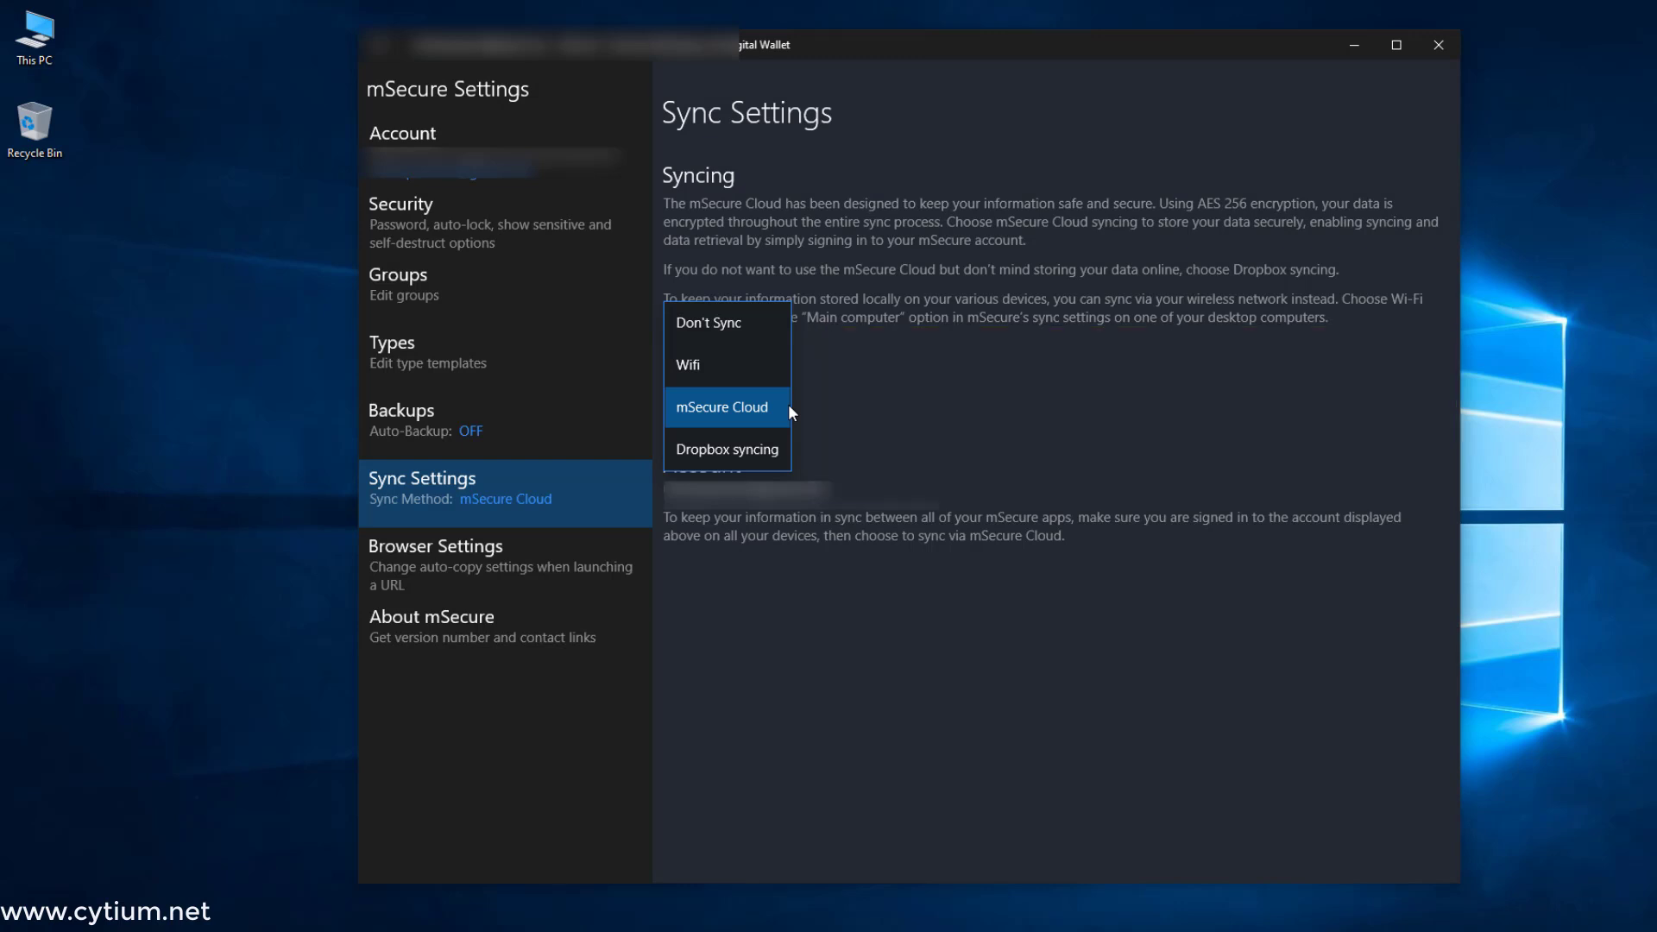
click(783, 407)
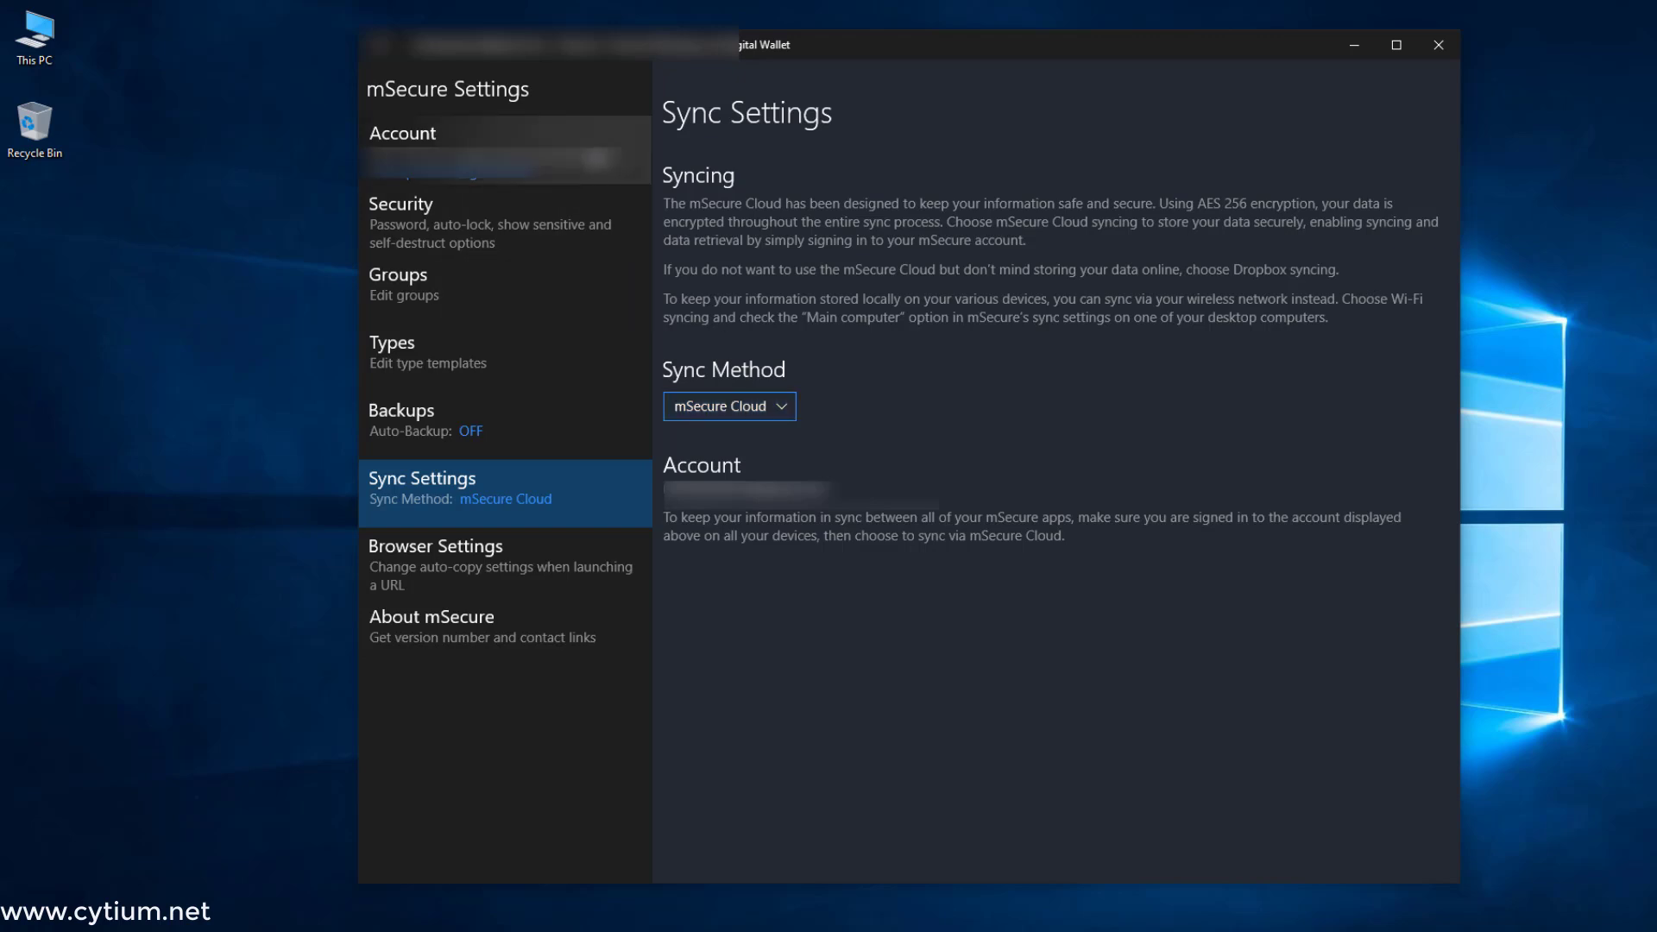
click(385, 44)
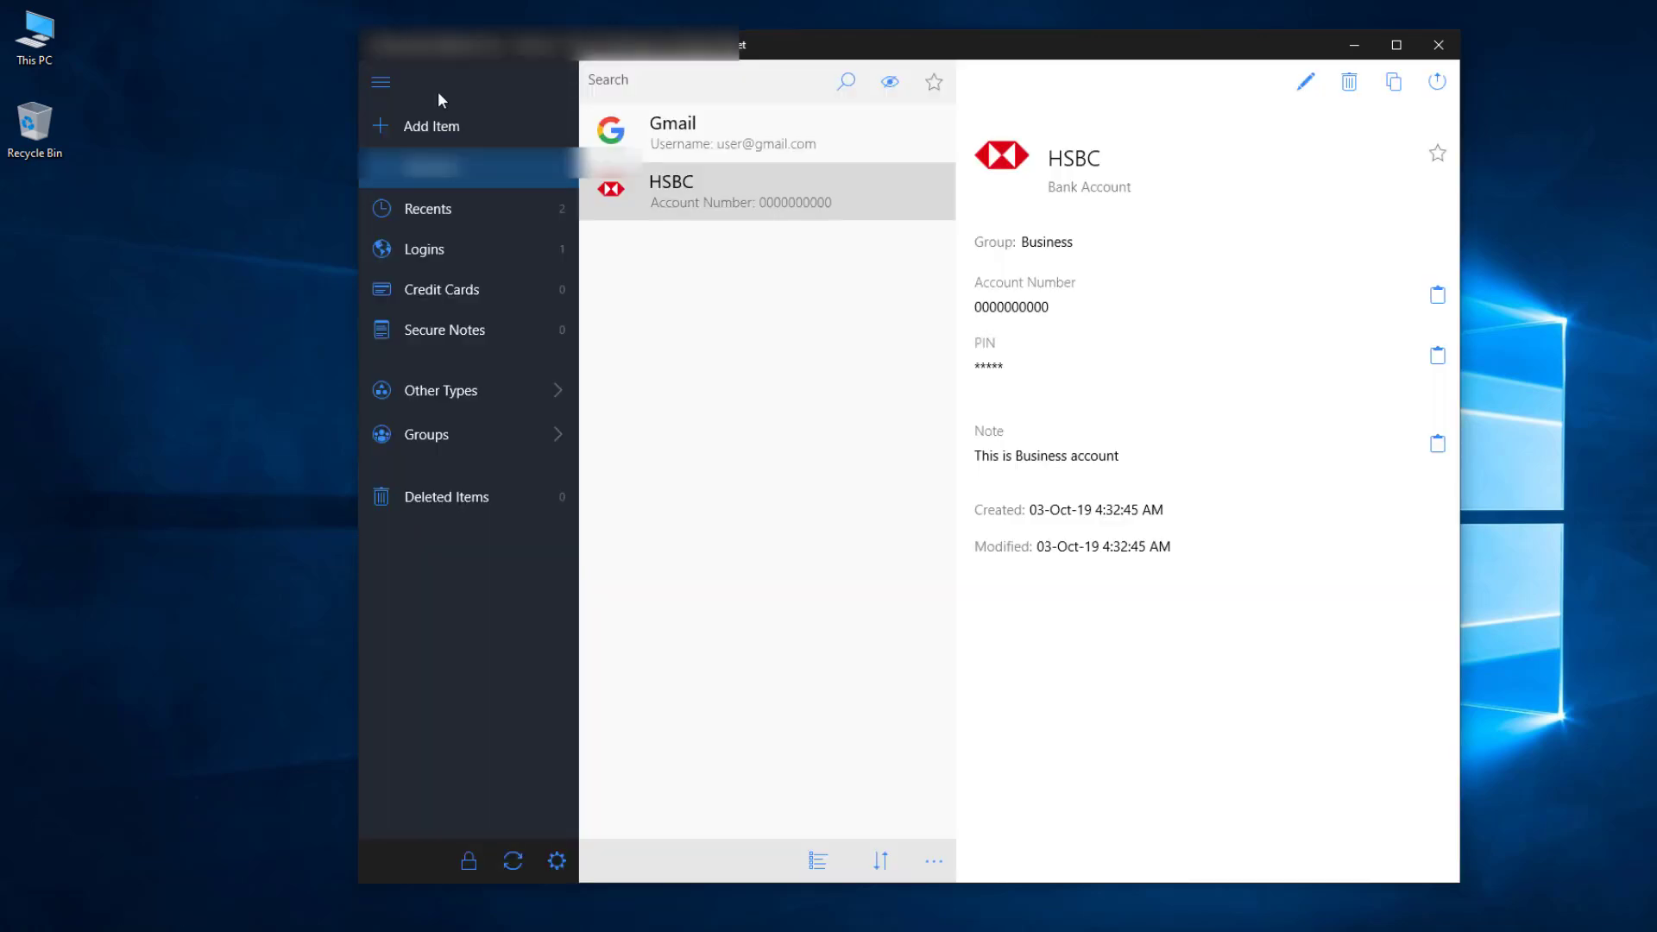